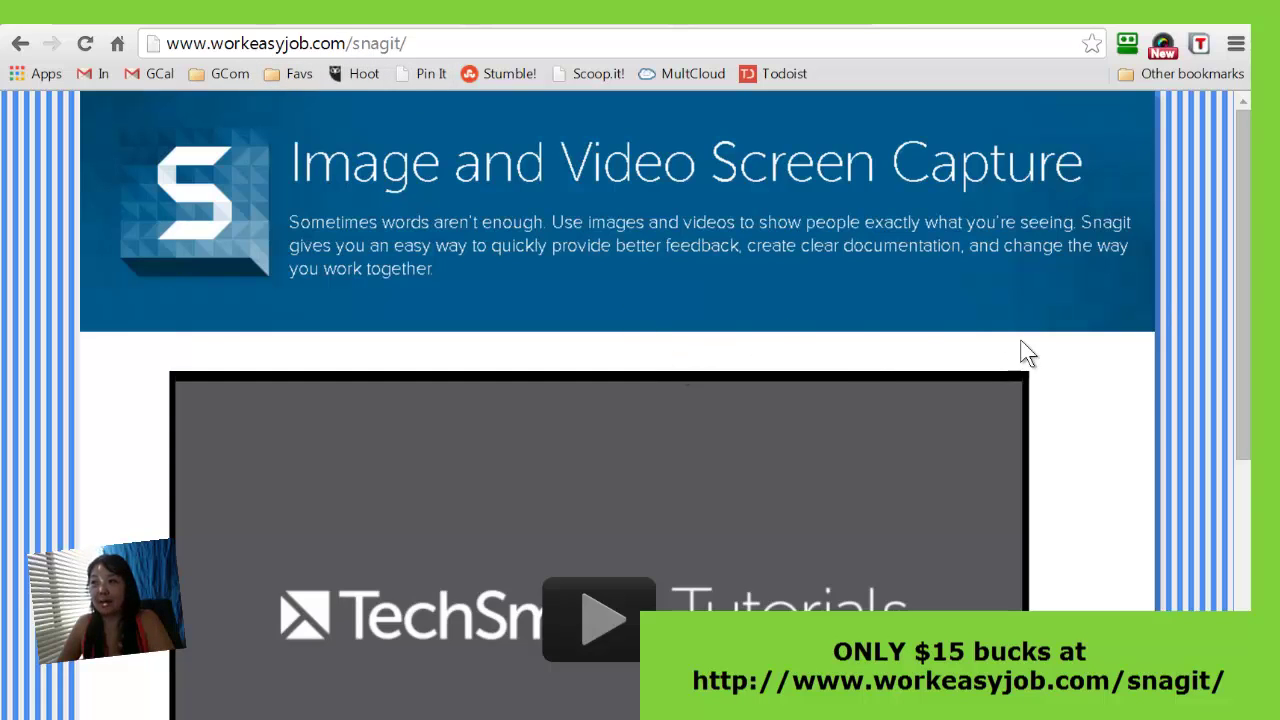
scroll(1243, 240, down, 3)
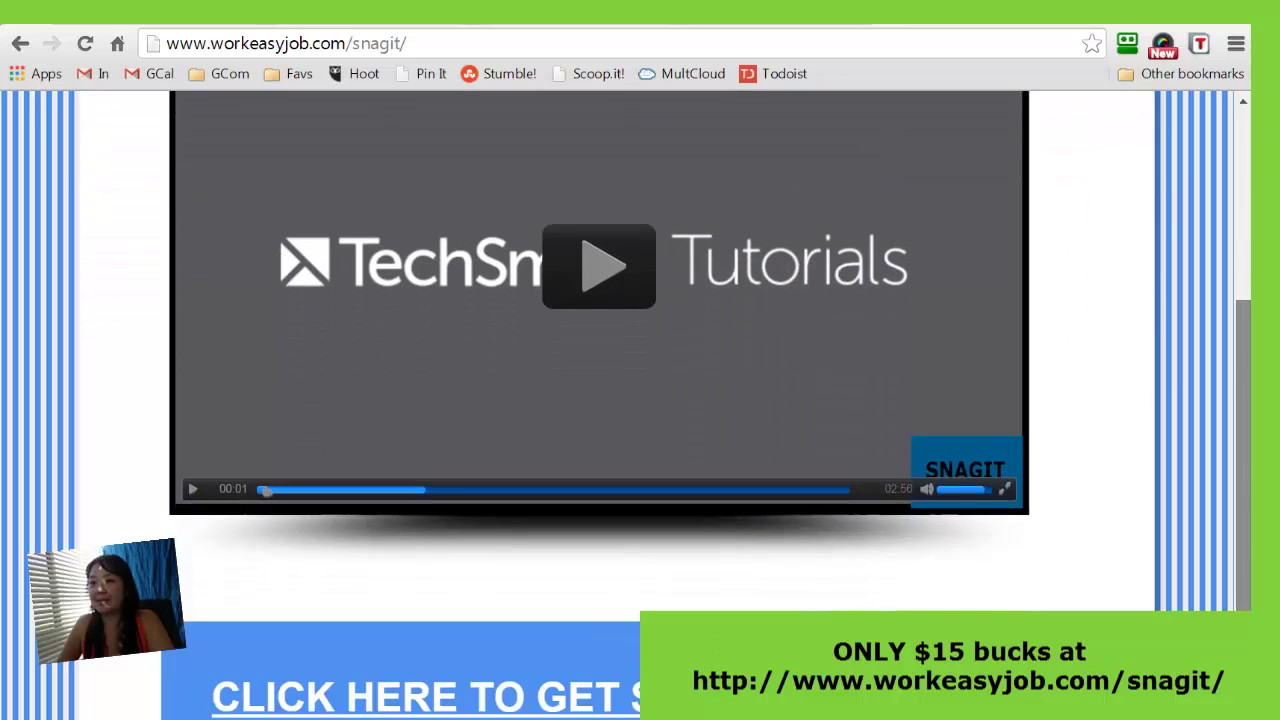
scroll(1243, 400, down, 1)
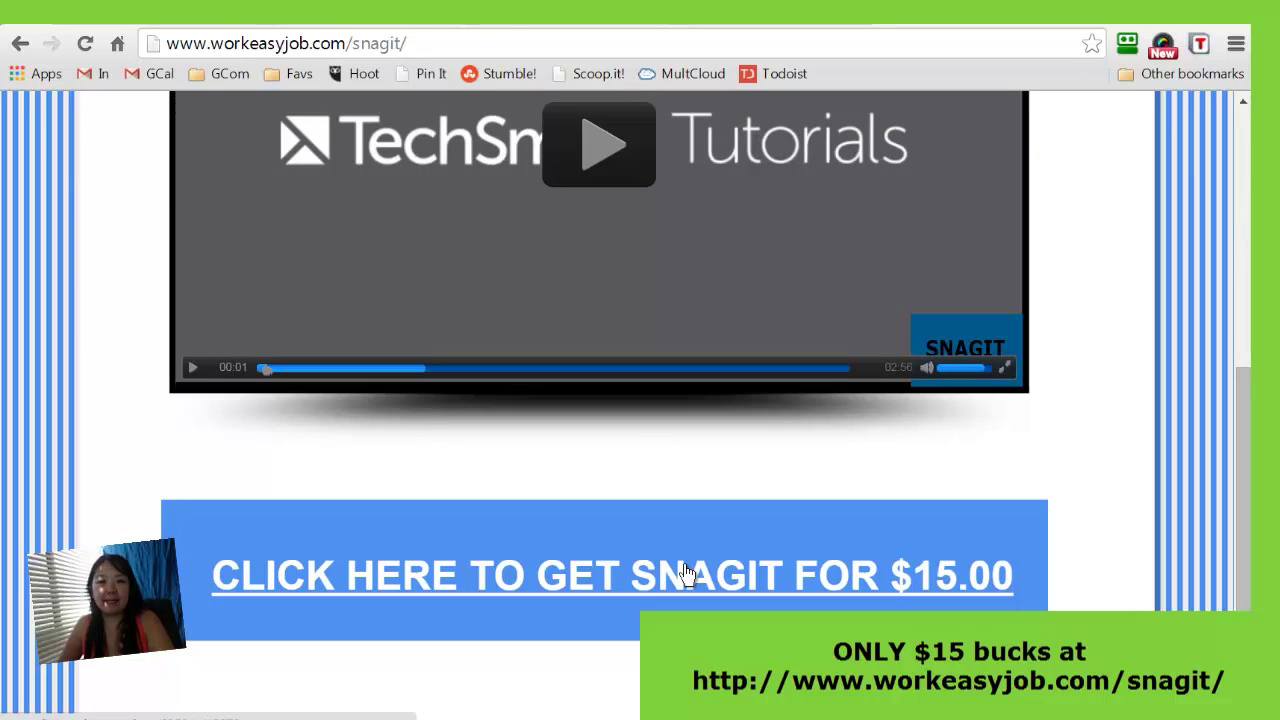
scroll(997, 240, up, 4)
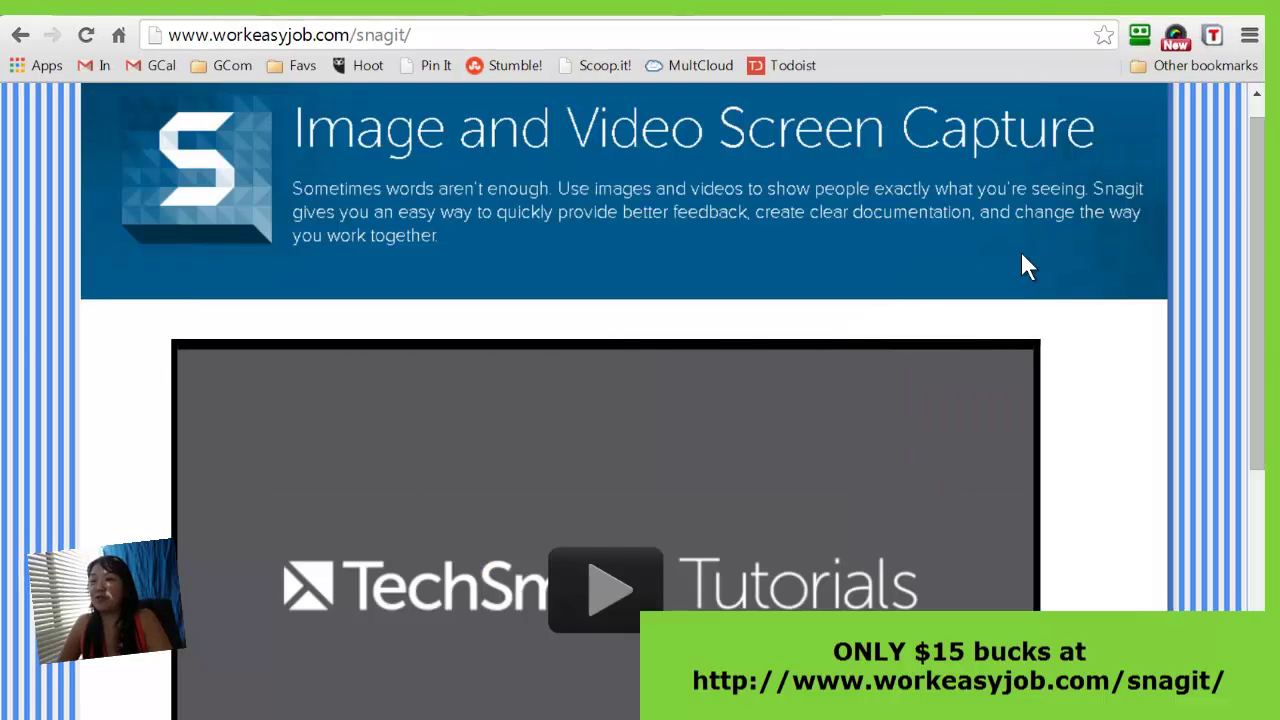
mouse_move(663, 16)
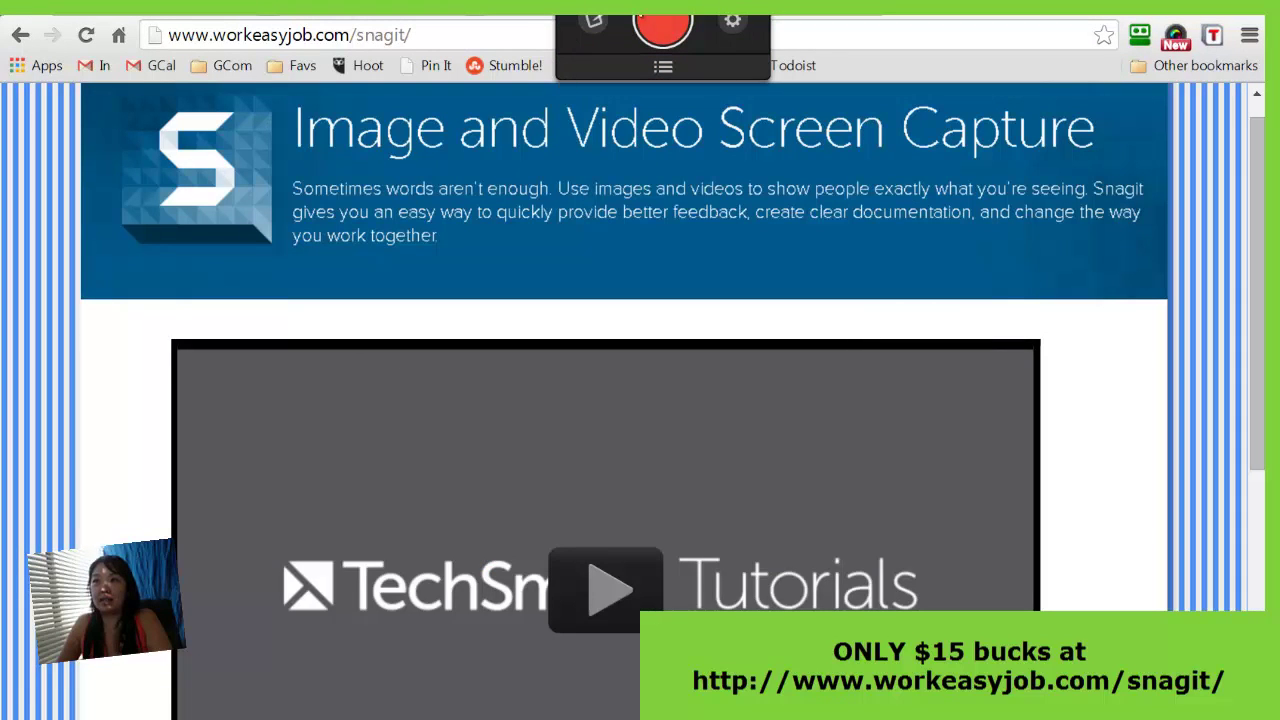
click(663, 25)
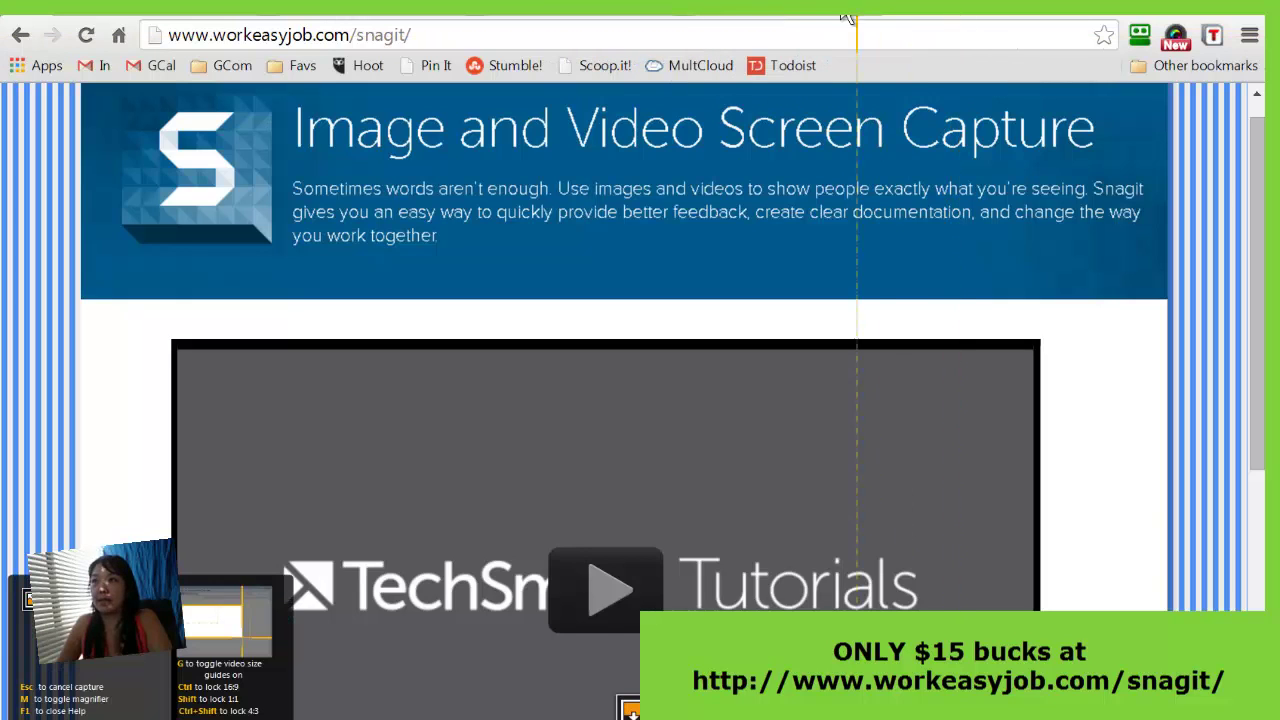
key(Escape)
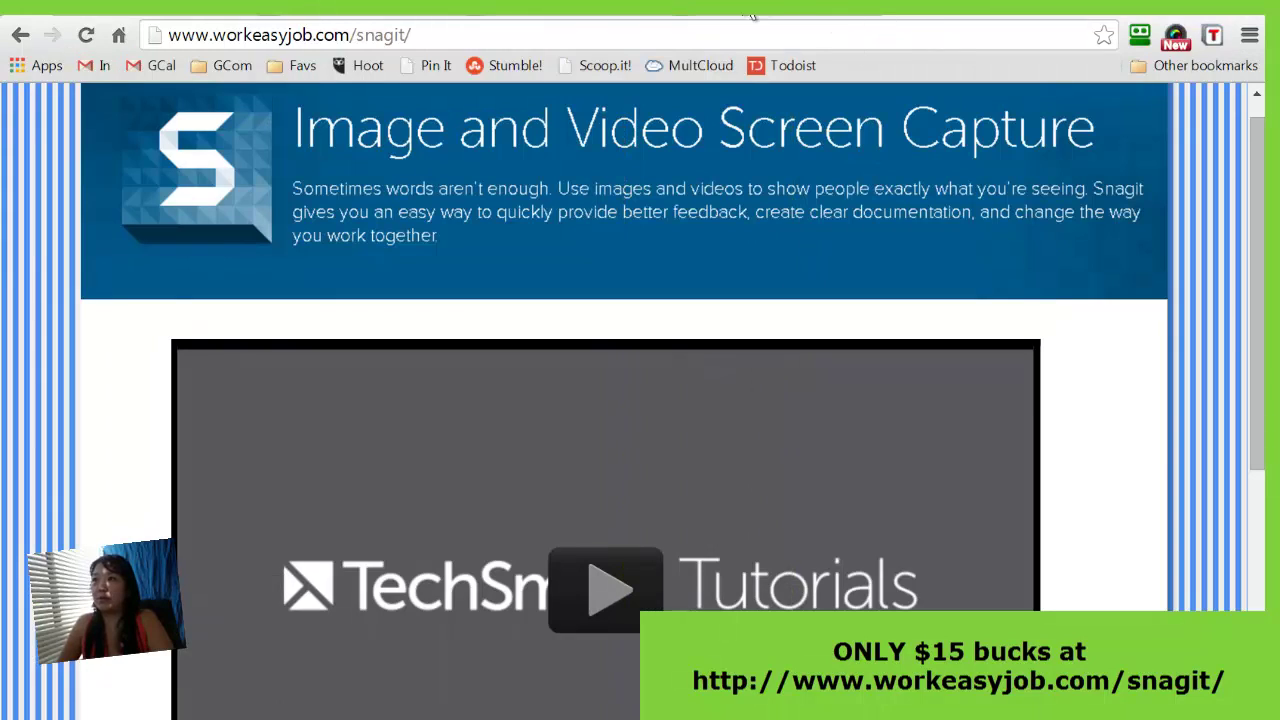
Dock the Snagit capture widget along the left edge of the desktop
drag(655, 20, 5, 332)
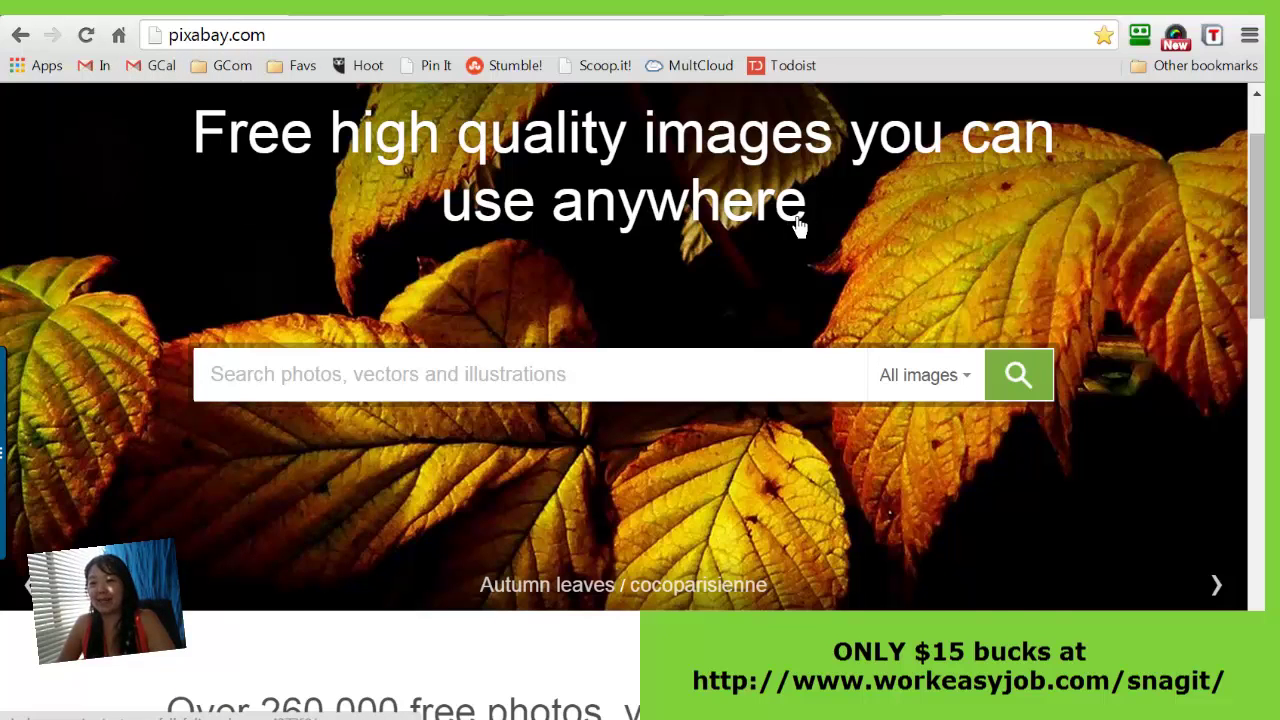
Search Pixabay for "grass" across all image types
scroll(797, 228, down, 3)
scroll(590, 200, up, 3)
scroll(590, 200, up, 1)
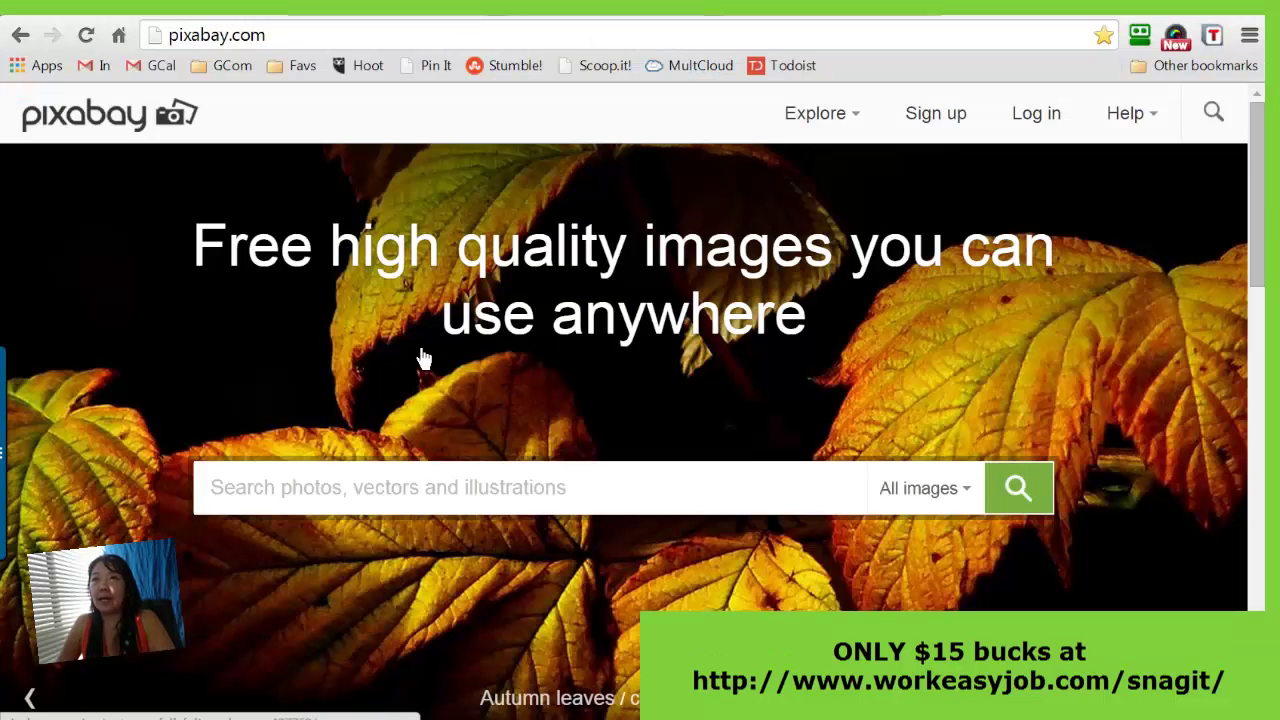
scroll(392, 360, down, 2)
scroll(392, 360, up, 3)
scroll(389, 360, down, 1)
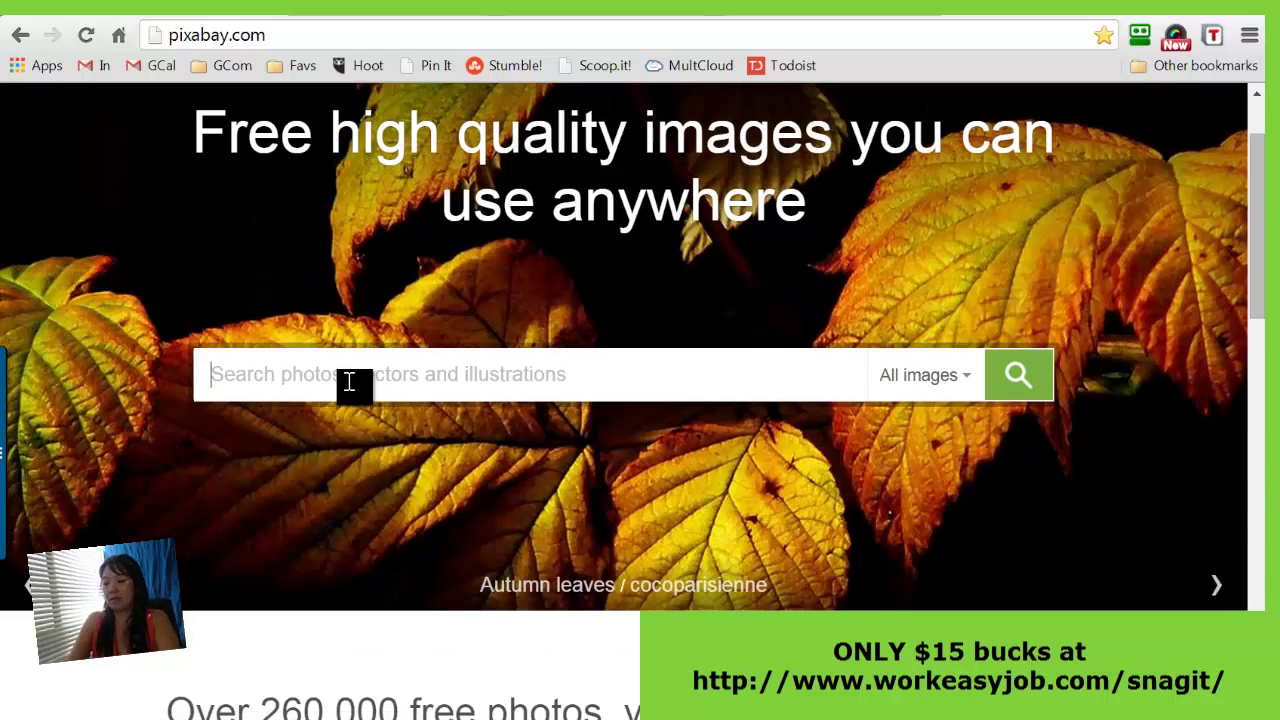
text(grass)
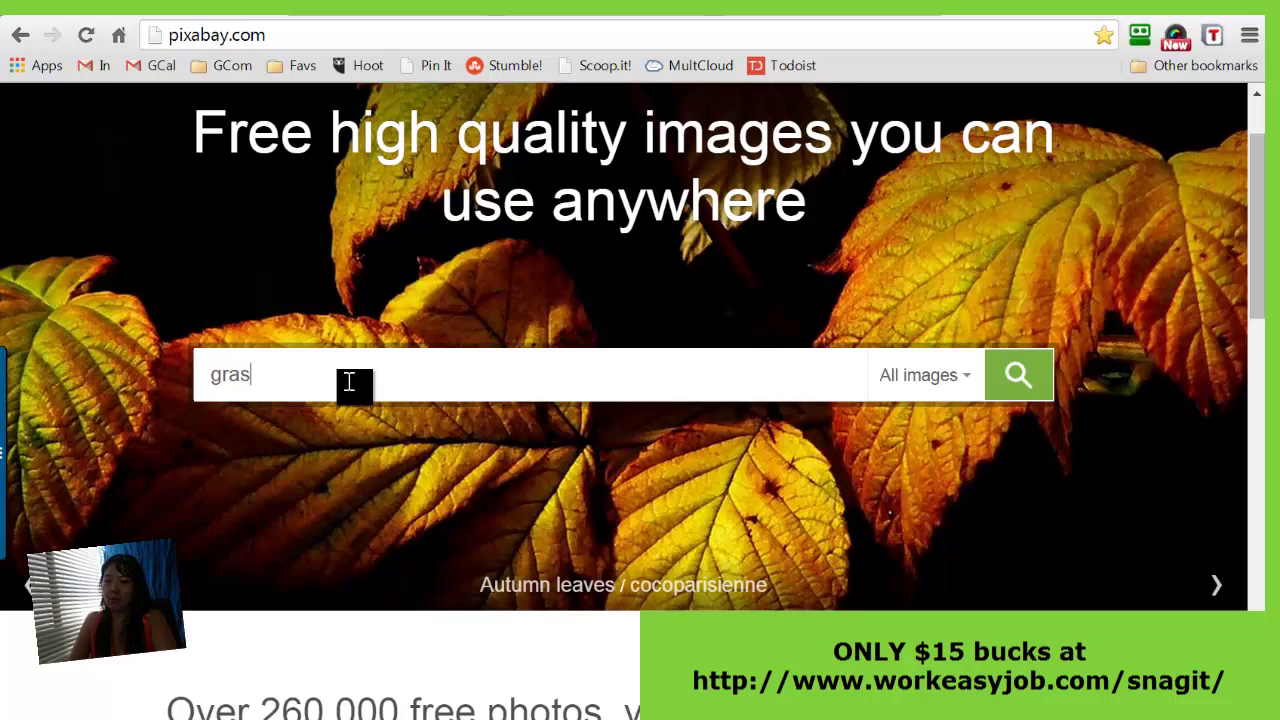
key(Return)
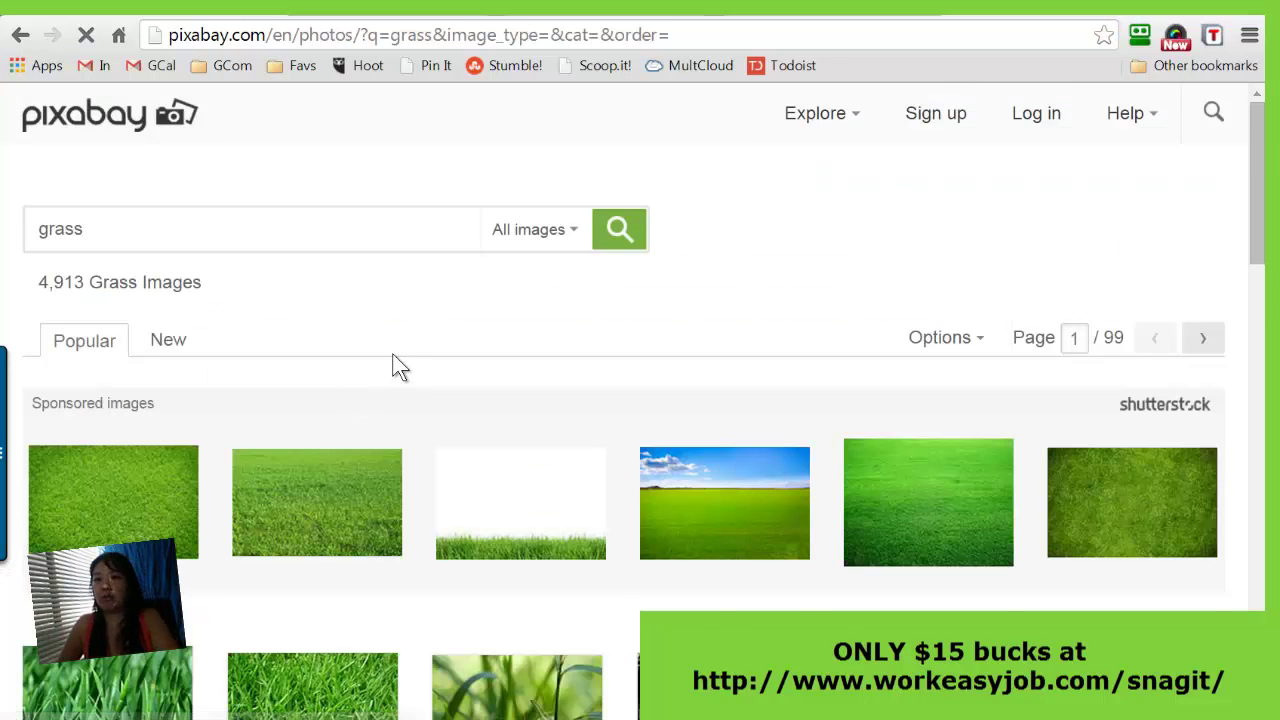
Browse the grass search results and open the page of the dark green clover photo
scroll(394, 366, down, 3)
mouse_move(446, 289)
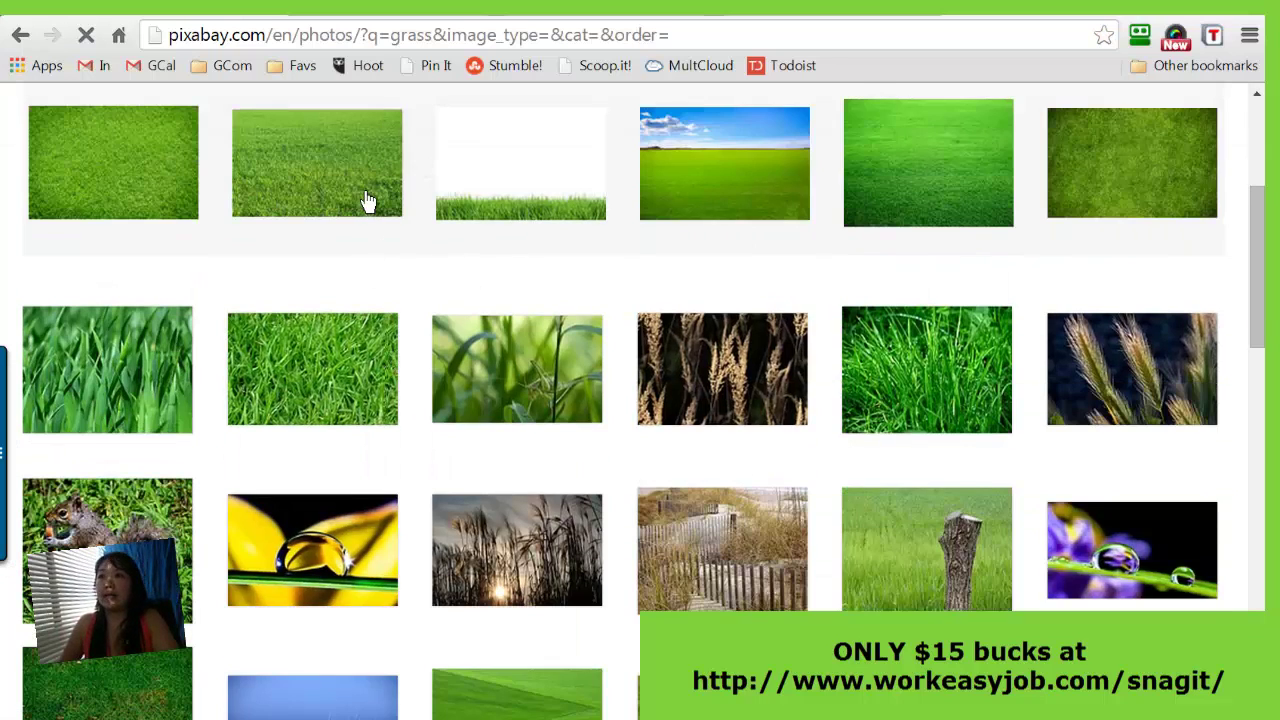
scroll(432, 268, down, 1)
scroll(543, 409, down, 3)
mouse_move(543, 409)
scroll(543, 409, down, 1)
scroll(543, 409, down, 1)
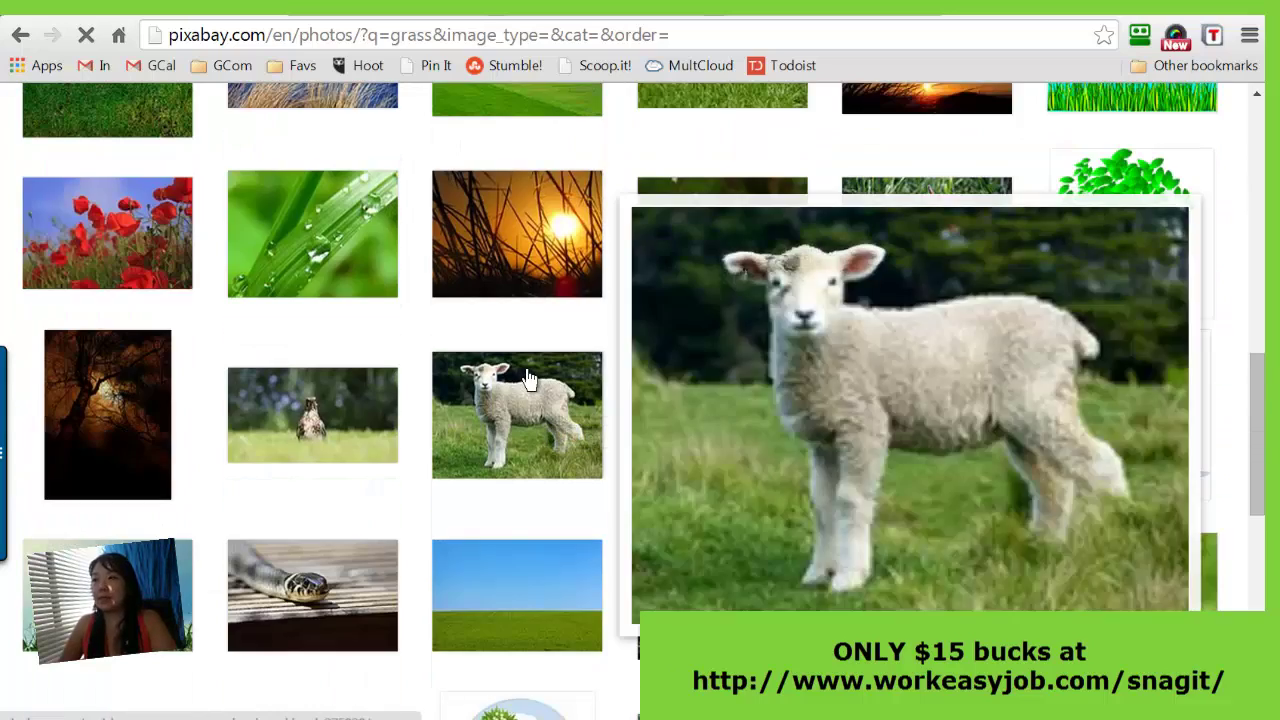
scroll(482, 336, down, 5)
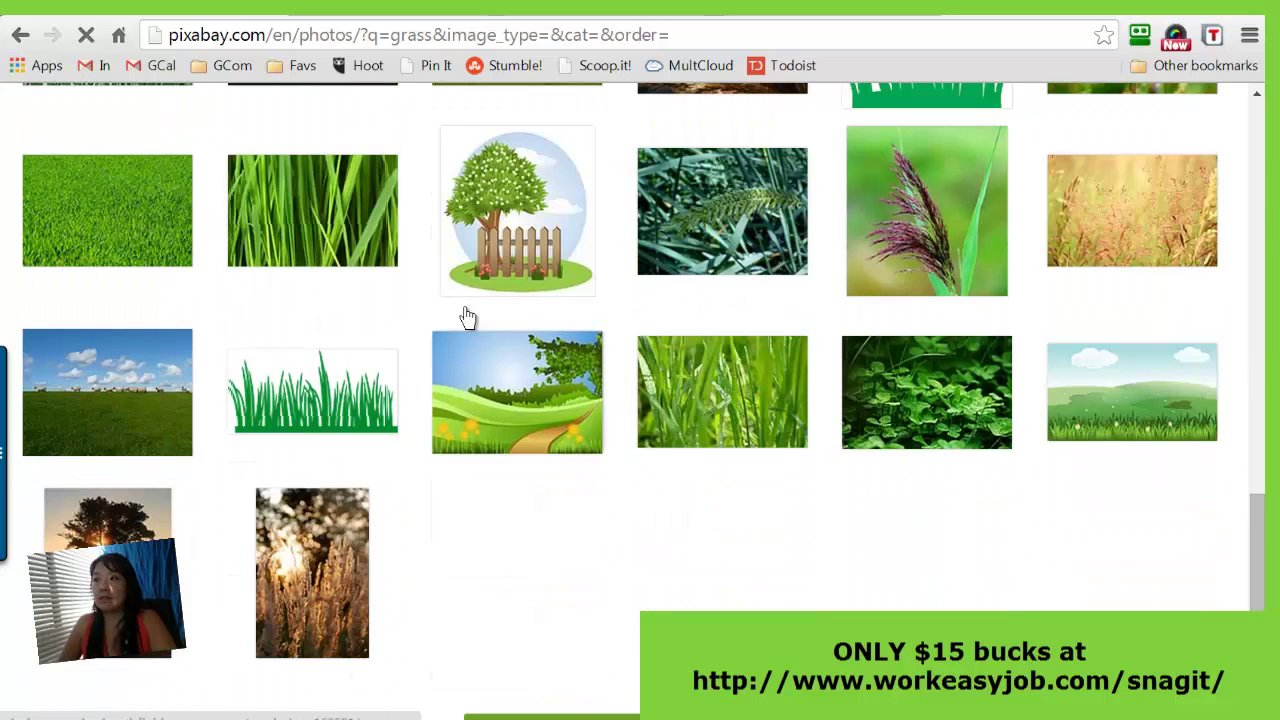
click(886, 368)
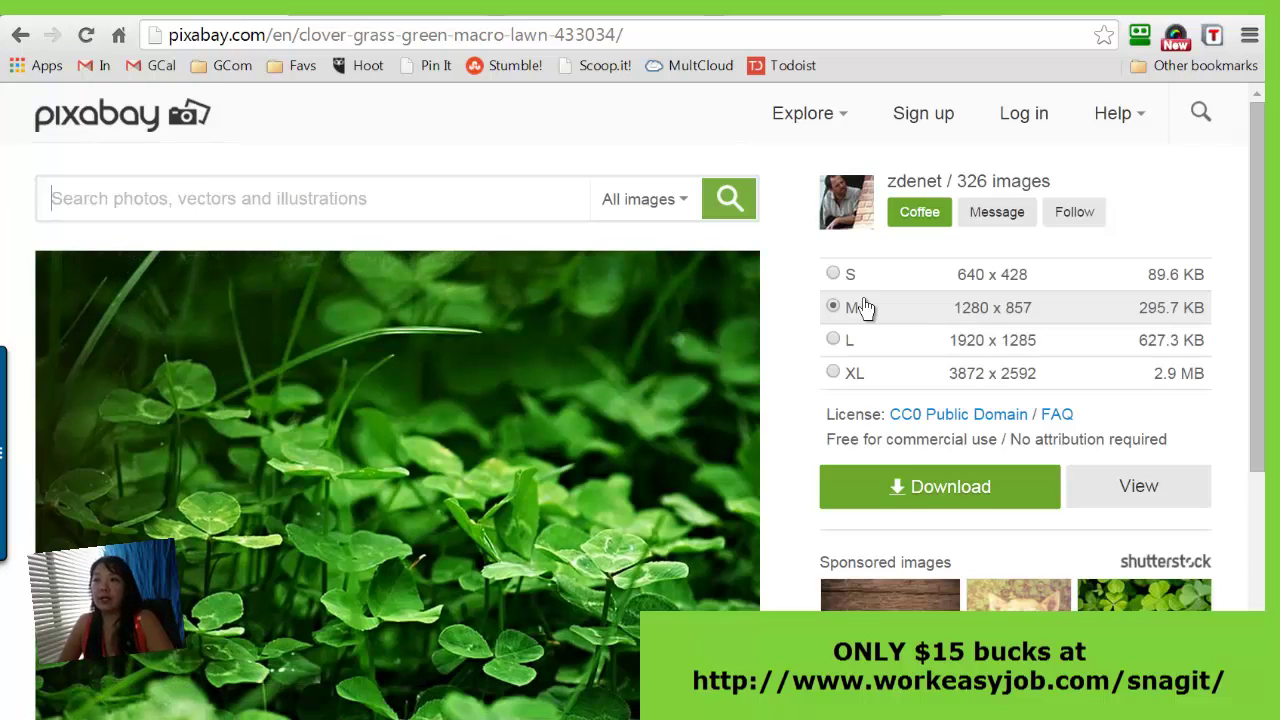
Capture the clover photo with Snagit as a still image, using a region of about 941 x 623 pixels
scroll(866, 306, down, 1)
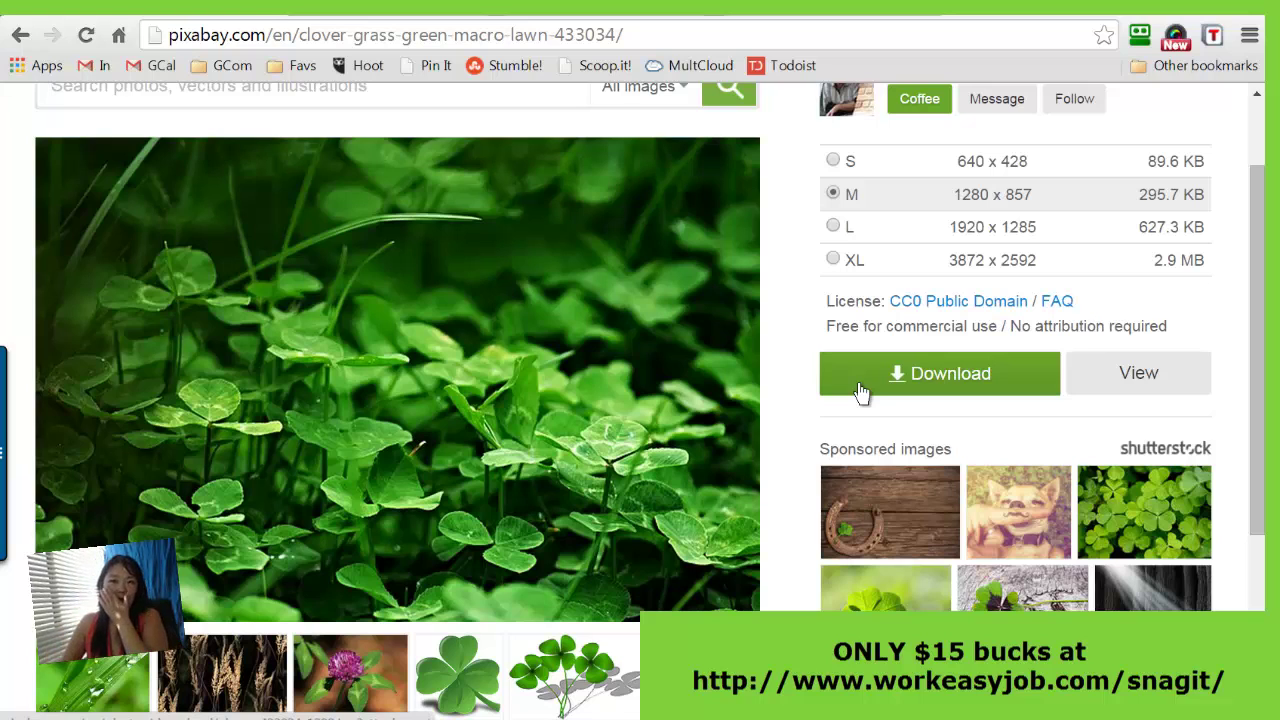
mouse_move(430, 440)
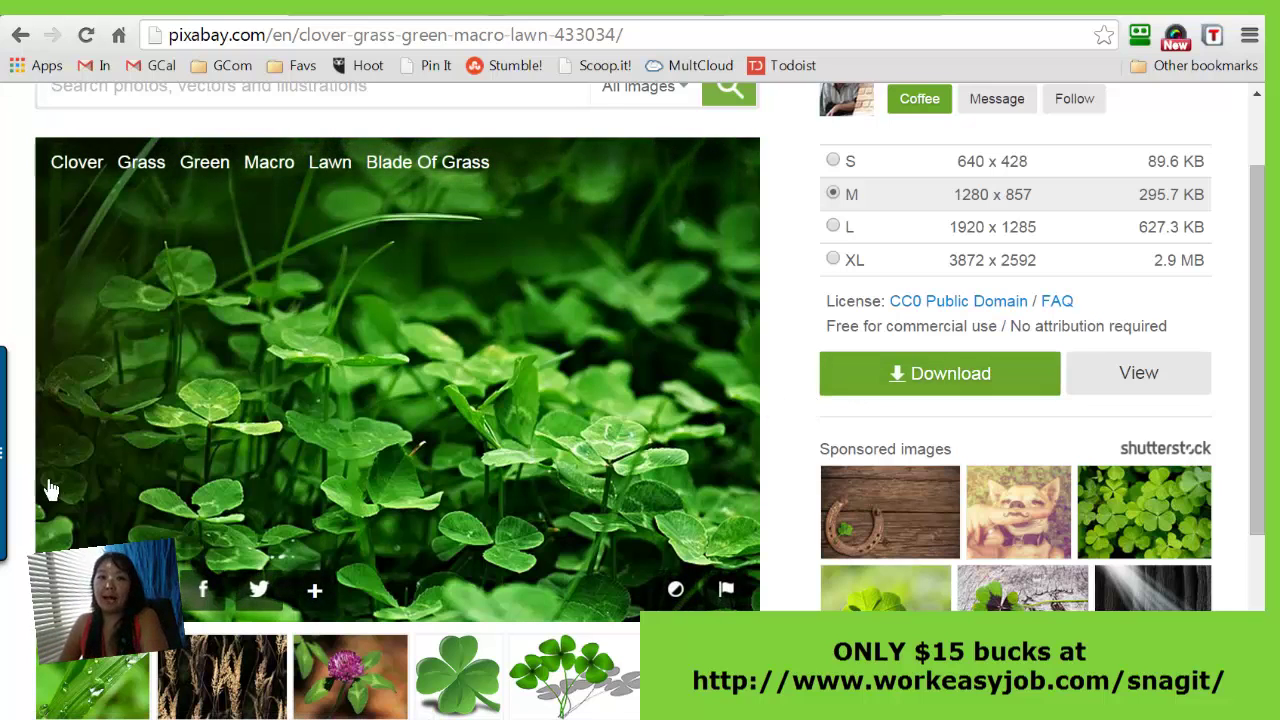
mouse_move(12, 455)
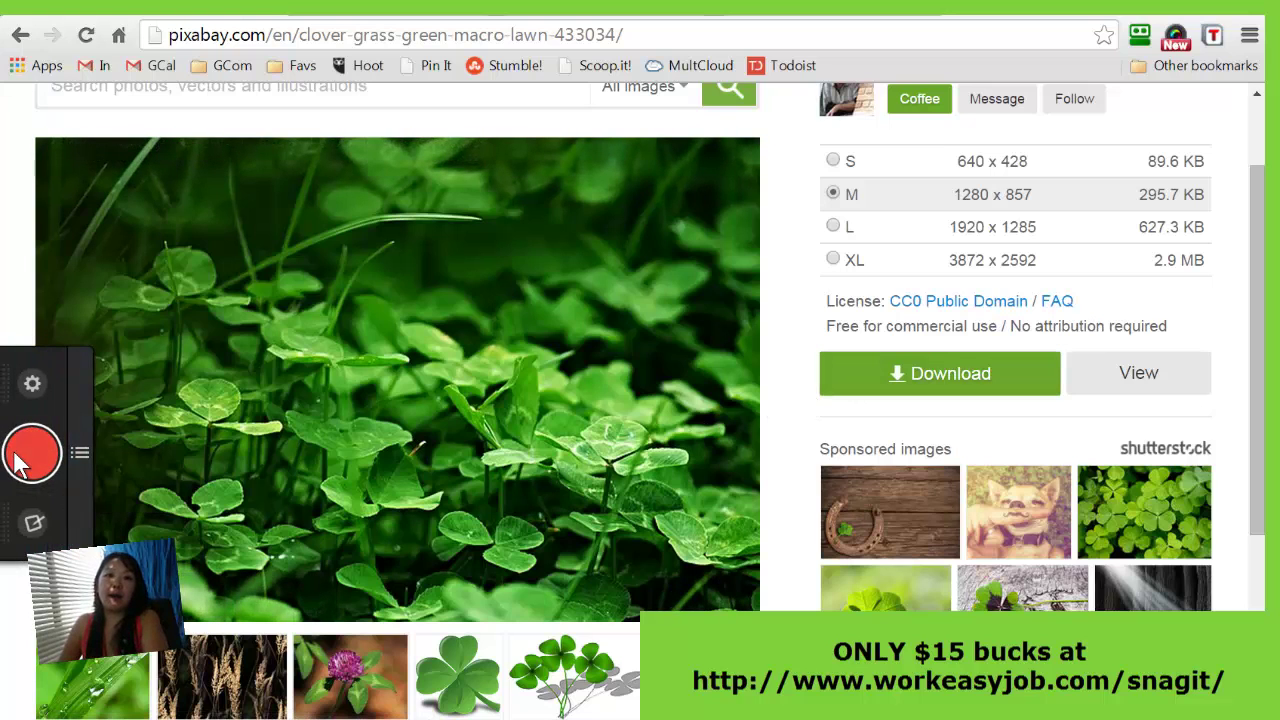
click(20, 455)
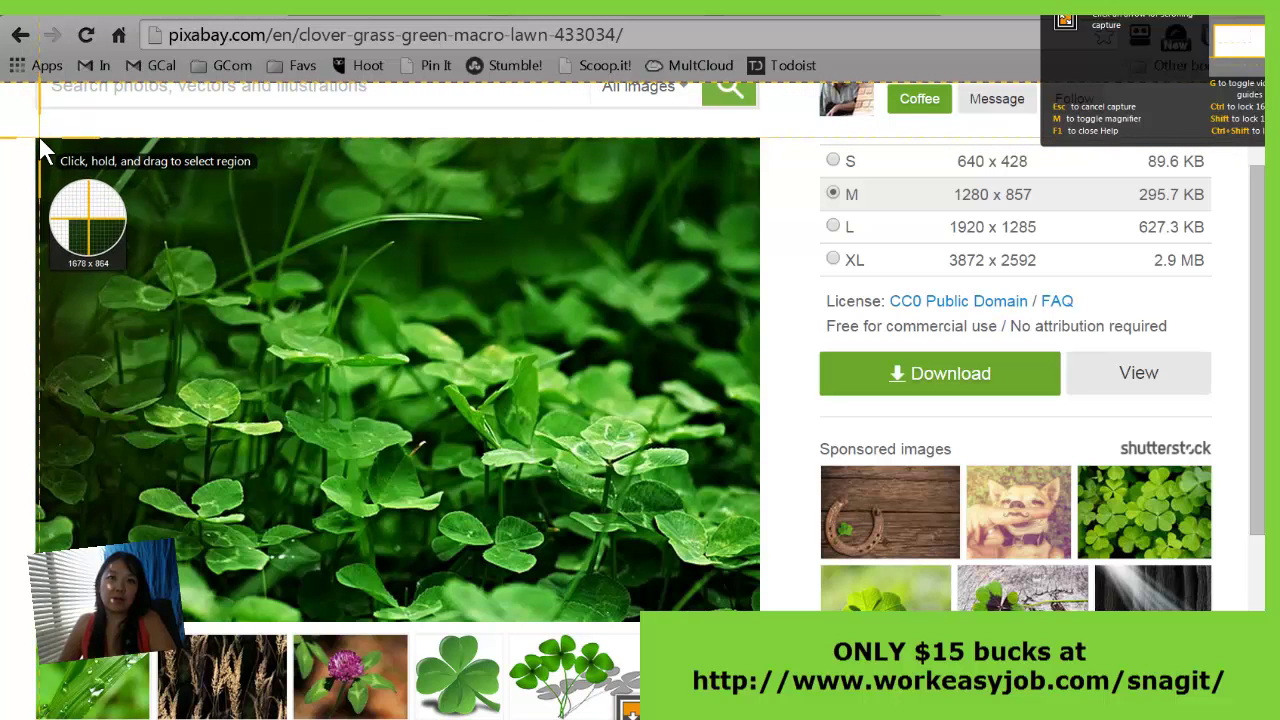
drag(40, 145, 750, 612)
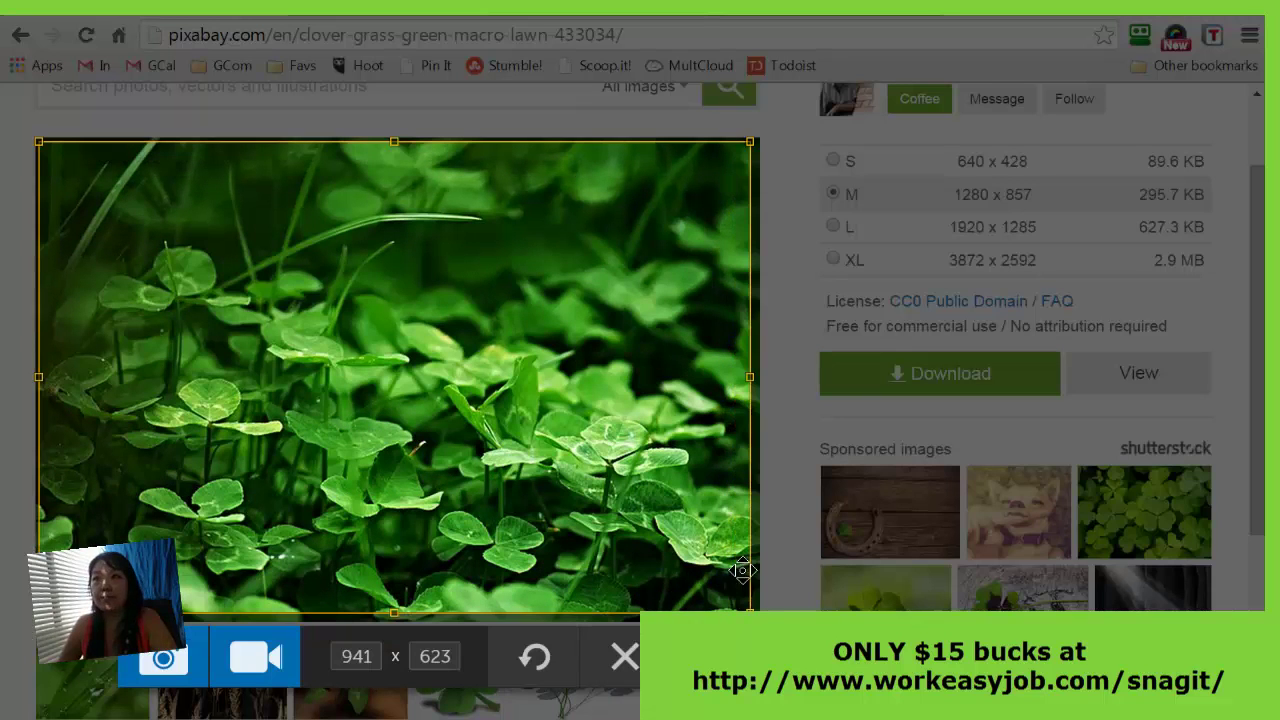
click(160, 658)
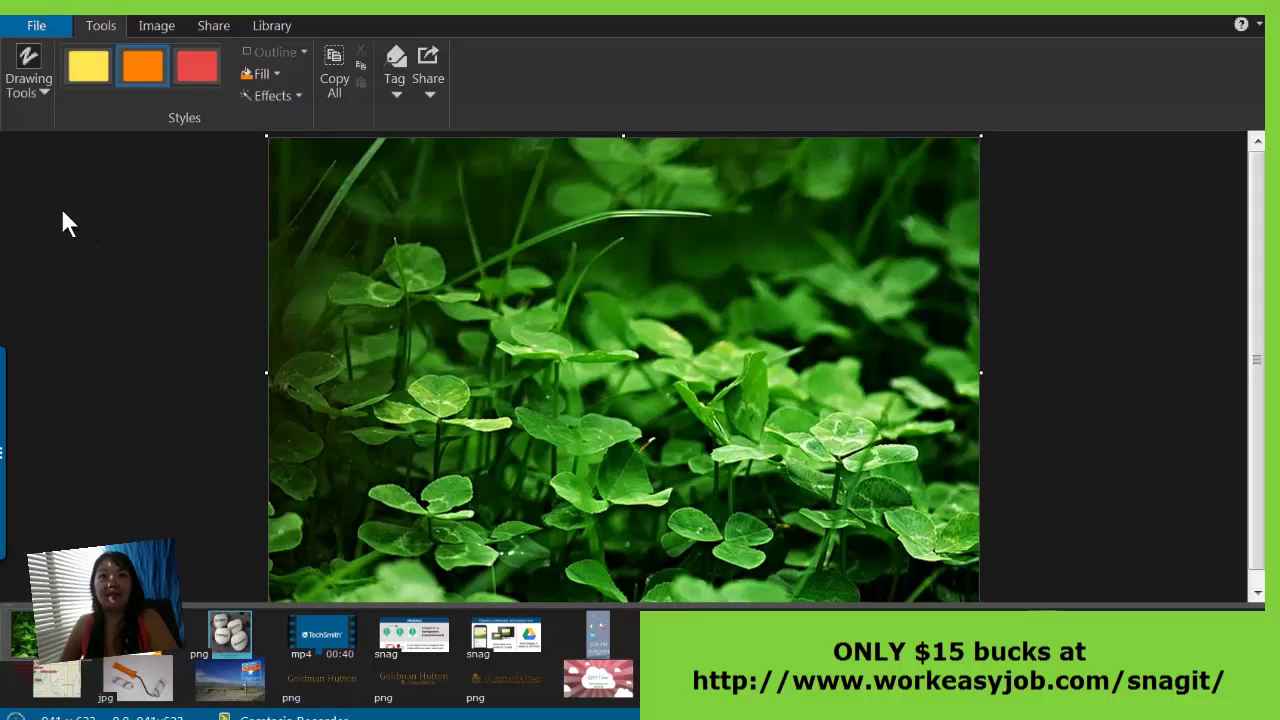
Draw a text callout in the heavy black, unframed text style, spanning nearly the full width of the clover image's lower part
click(37, 82)
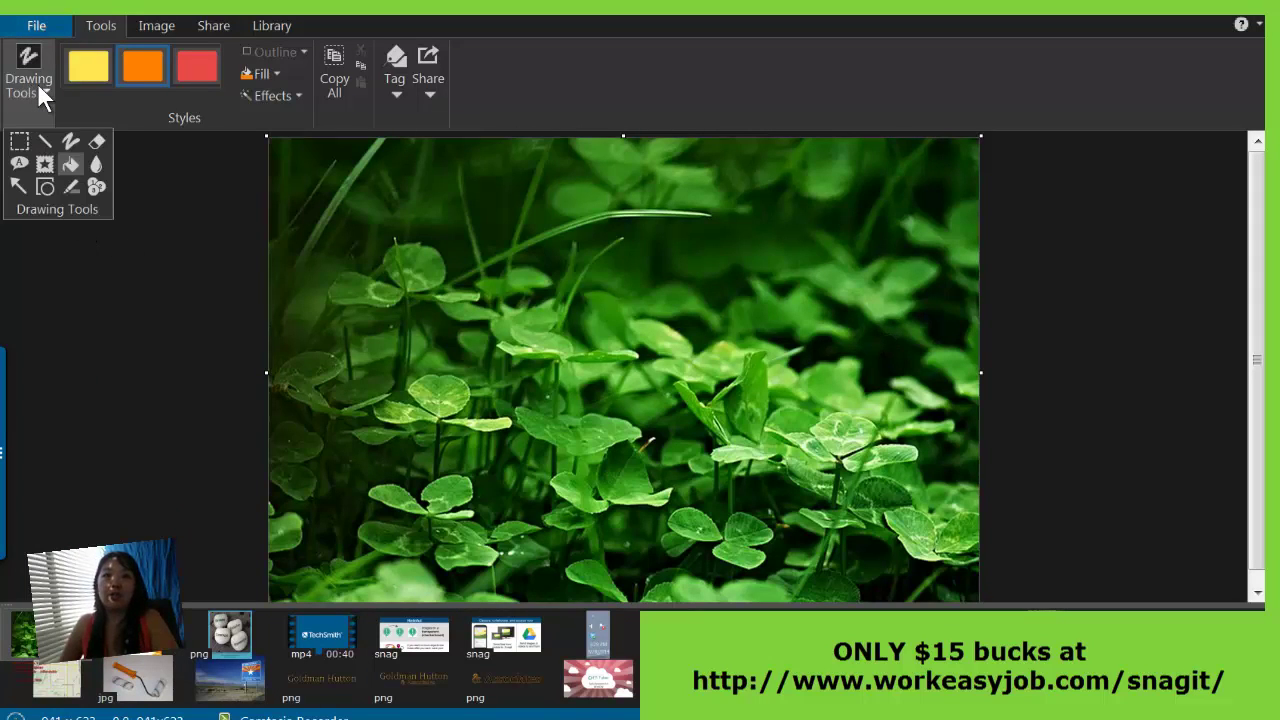
click(20, 165)
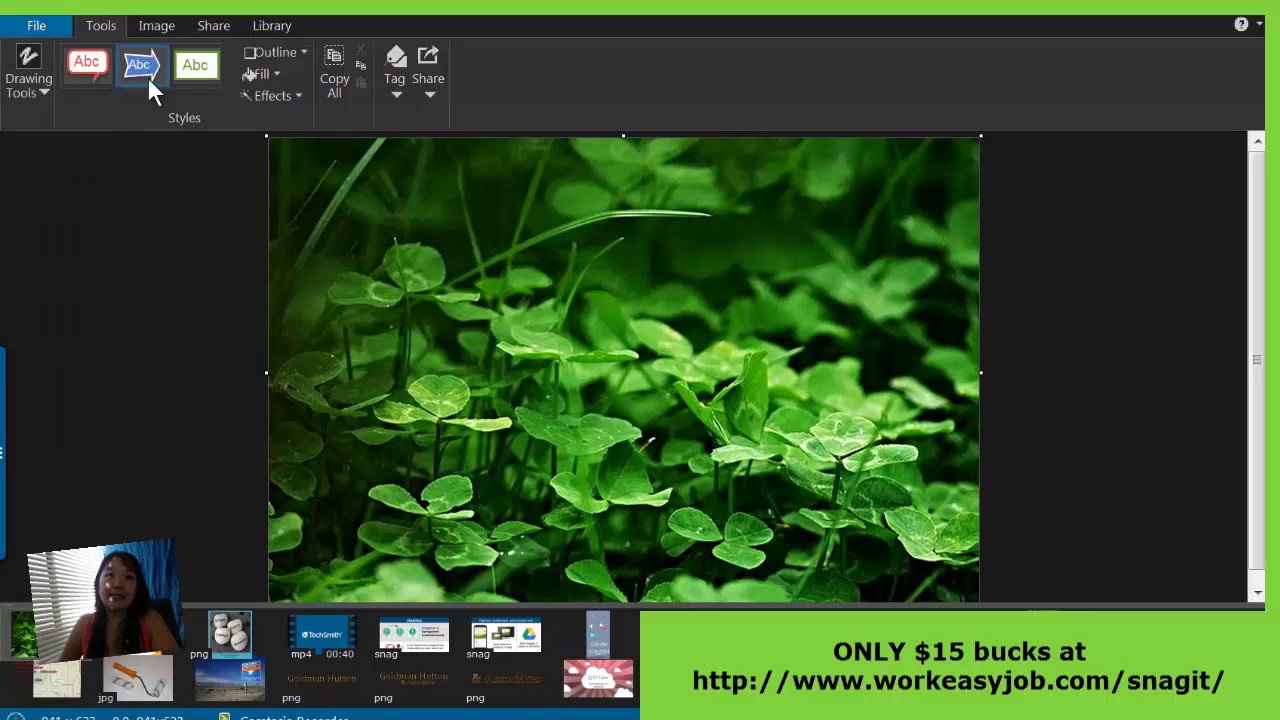
click(227, 68)
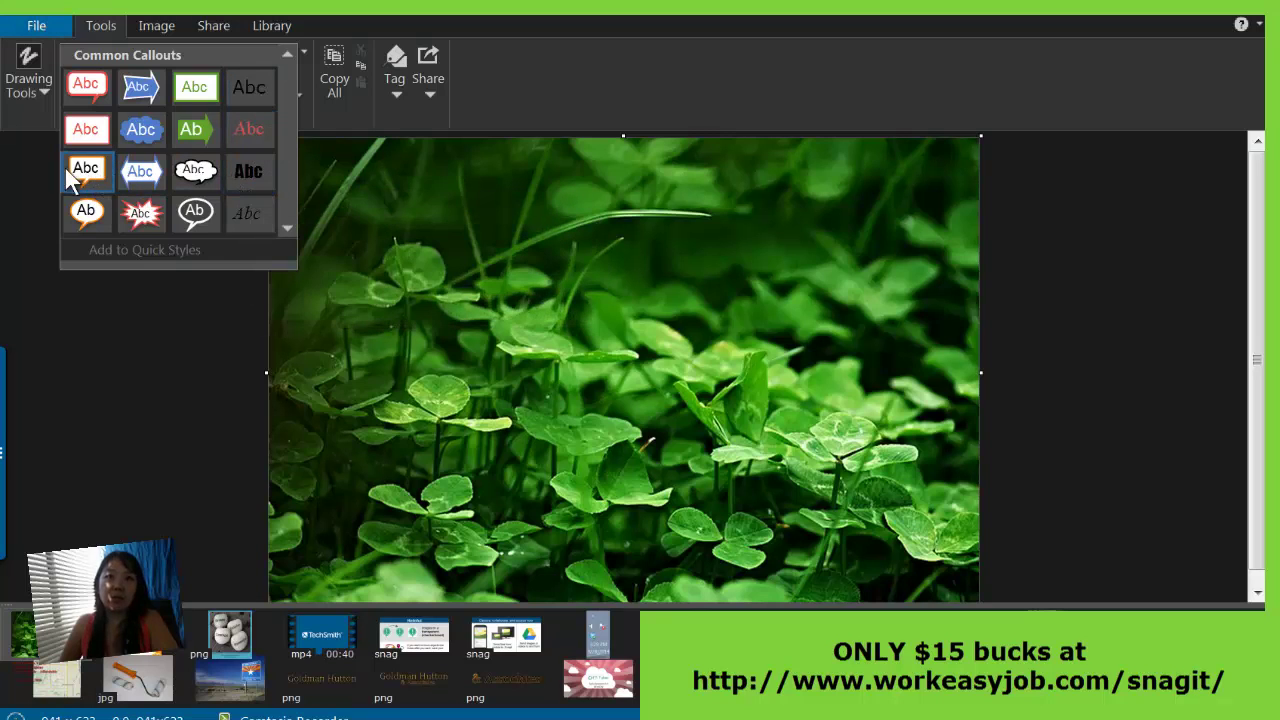
click(240, 160)
drag(280, 375, 965, 515)
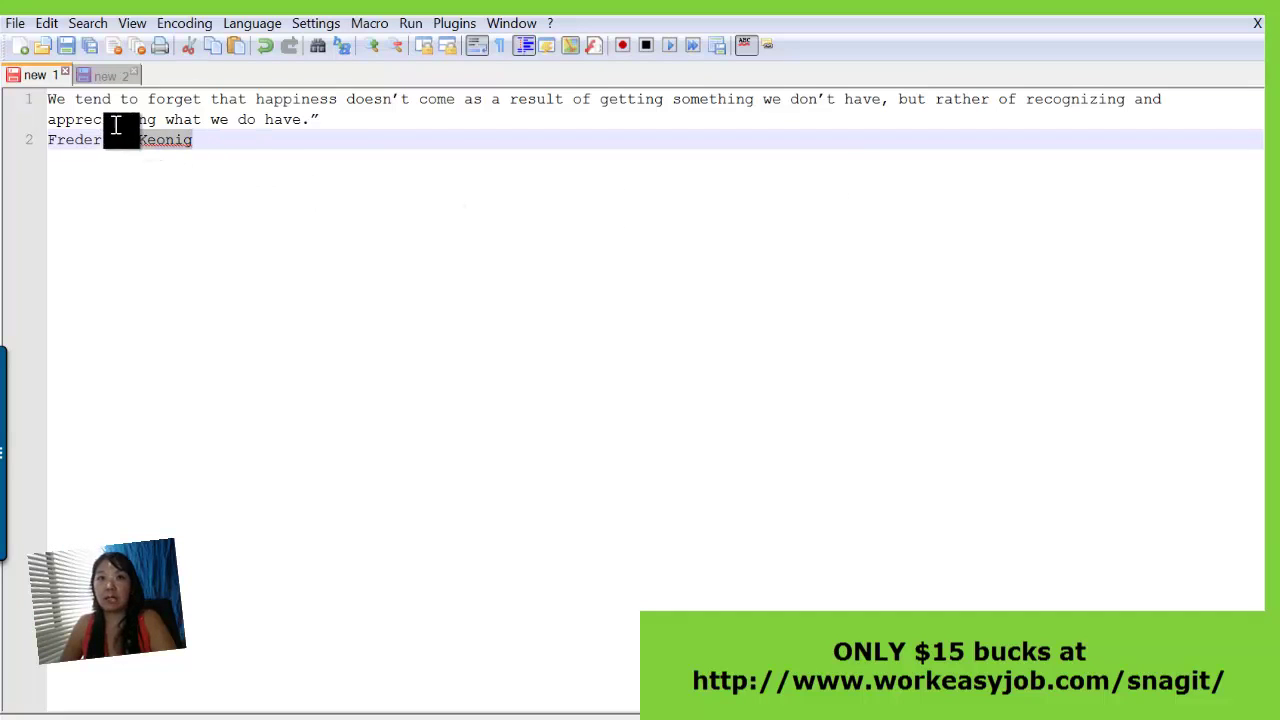
Copy the happiness quote and its author's name from the Notepad++ document and paste them into the callout in Snagit
drag(115, 125, 54, 93)
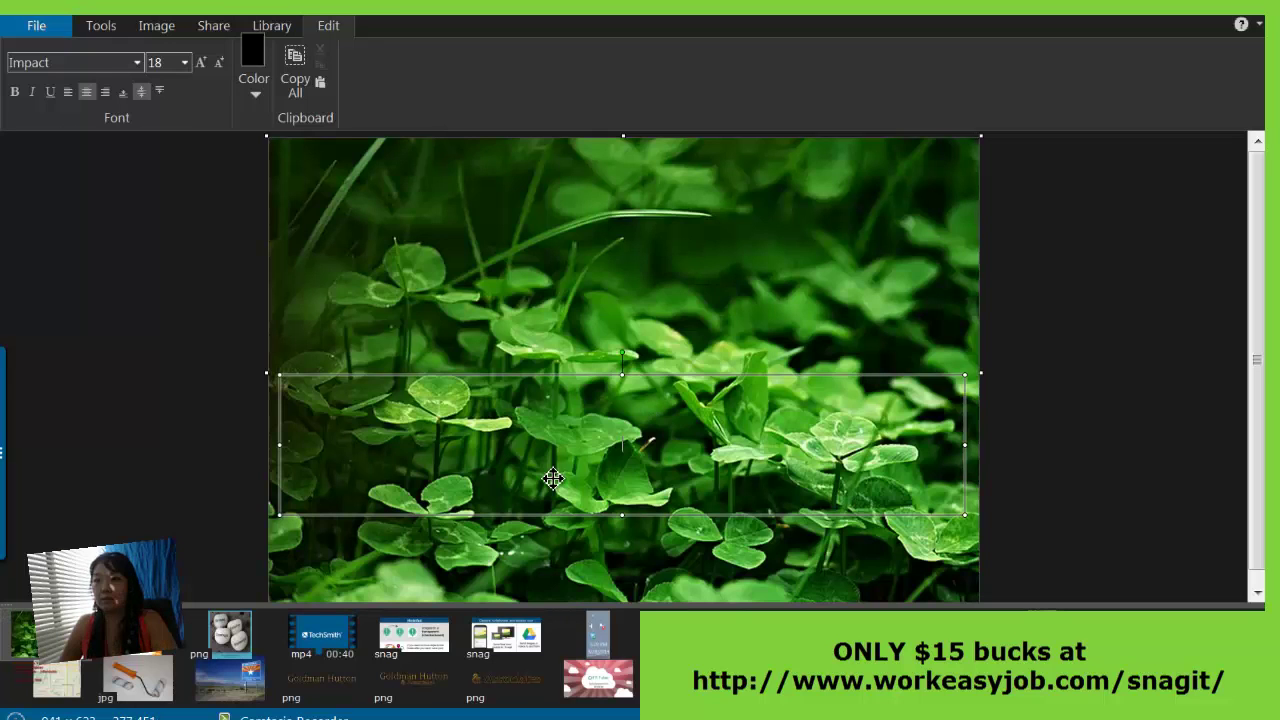
text(We tend to forget that happiness doesn’t come as a result of getting something we don’t have, but rather of recognizing and appreciating what we do have." Frederick Keonig)
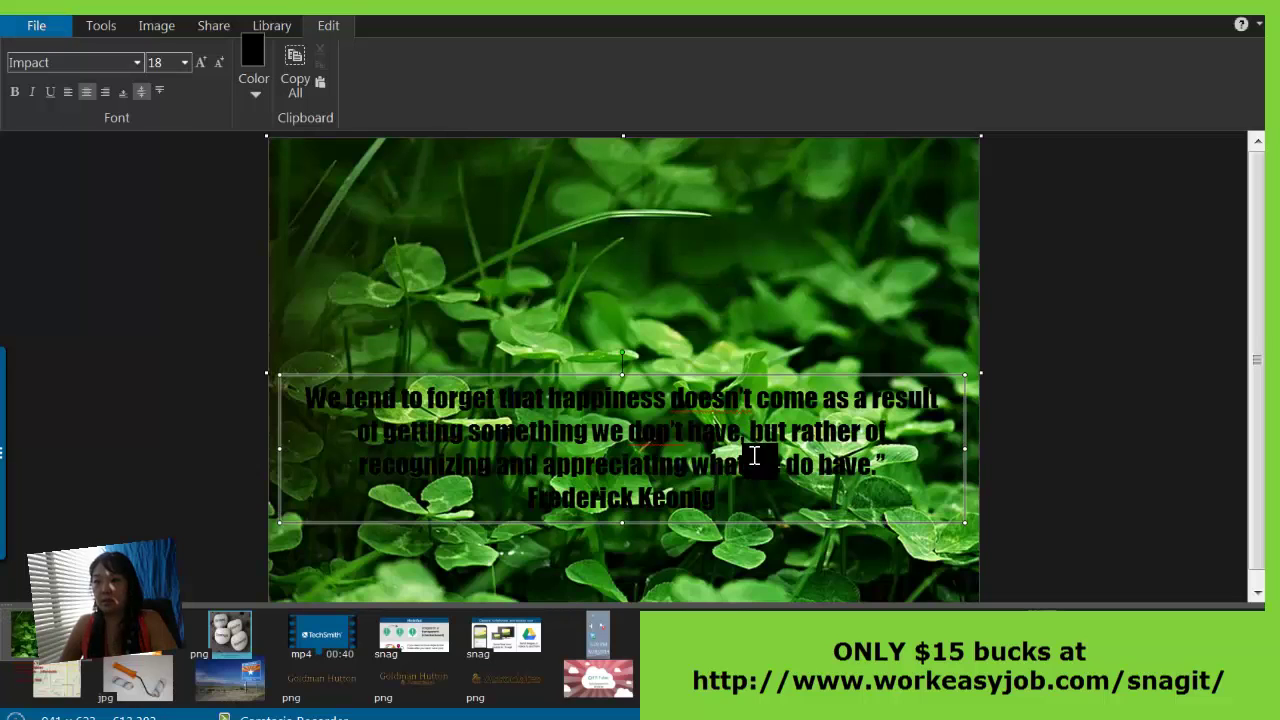
Set the color of the entire quote text to white
drag(766, 500, 231, 404)
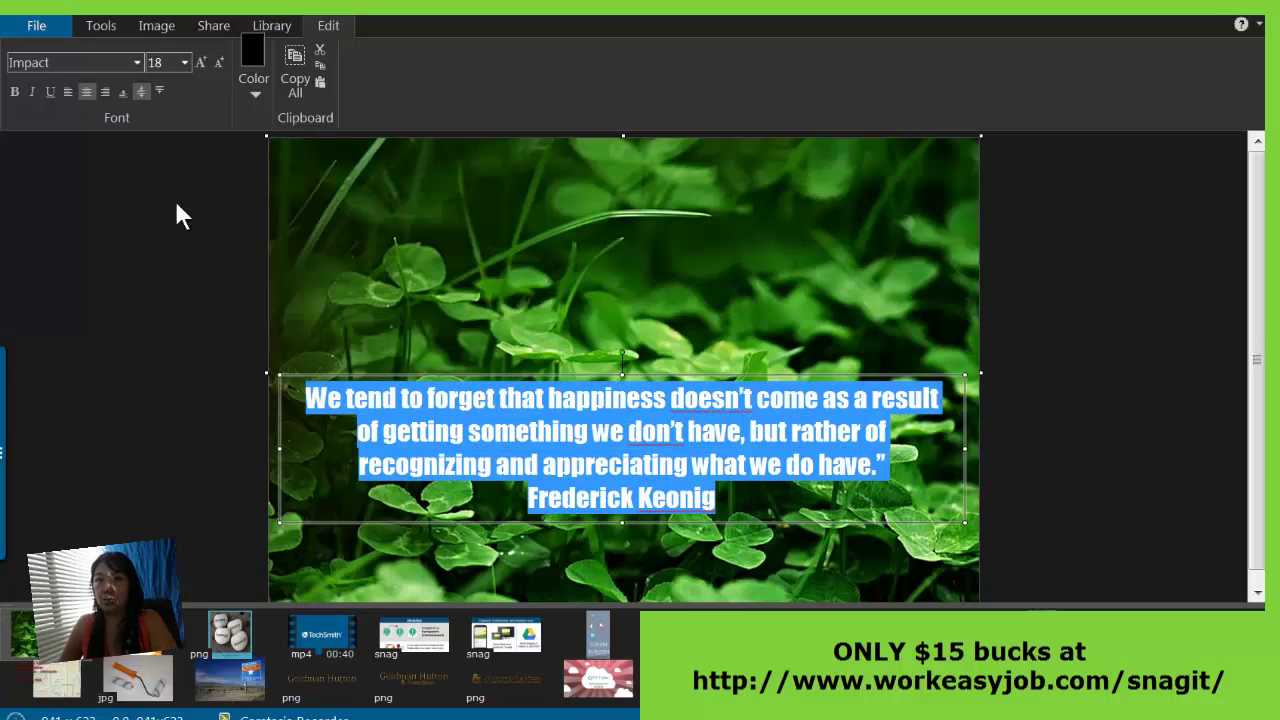
click(254, 57)
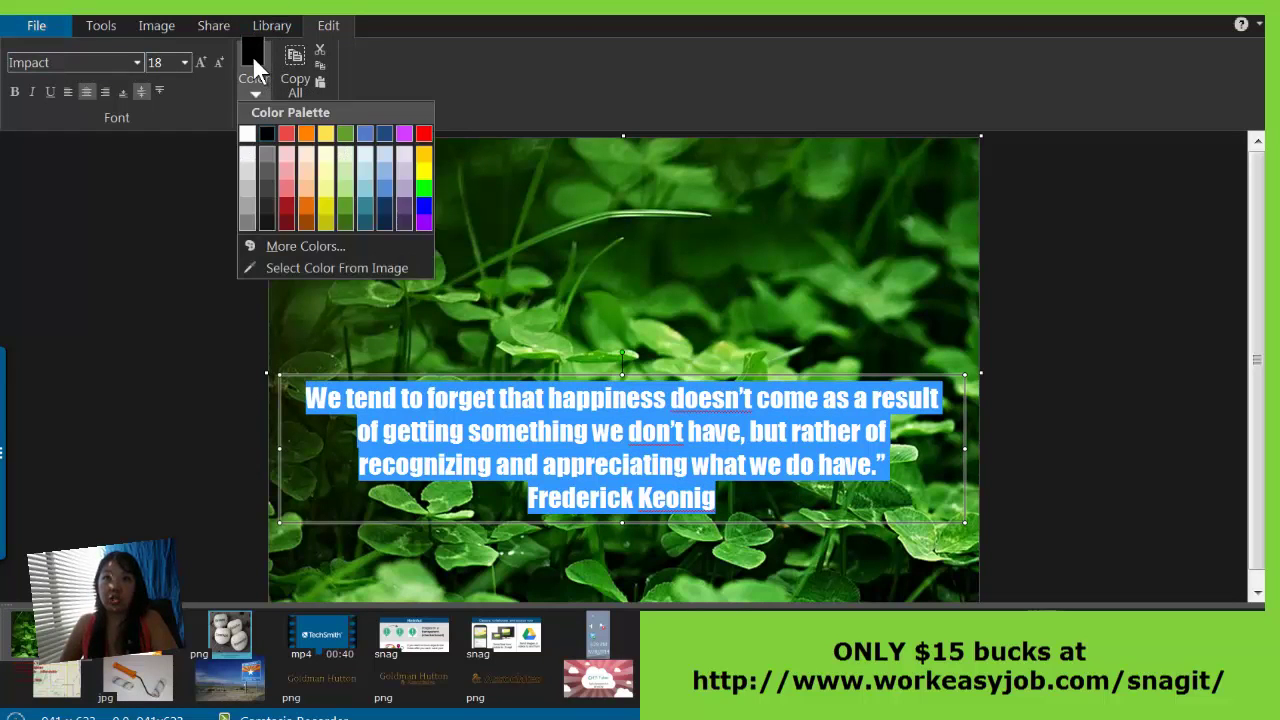
click(246, 145)
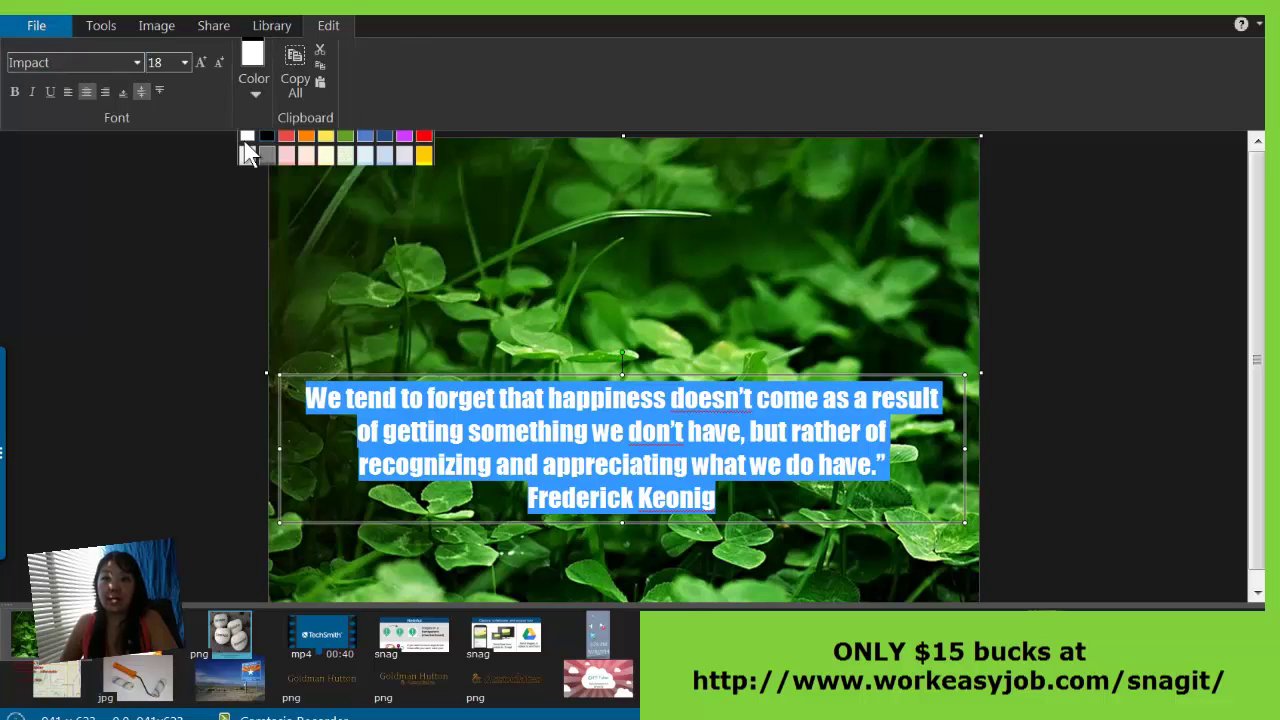
click(213, 260)
click(729, 497)
drag(729, 497, 264, 387)
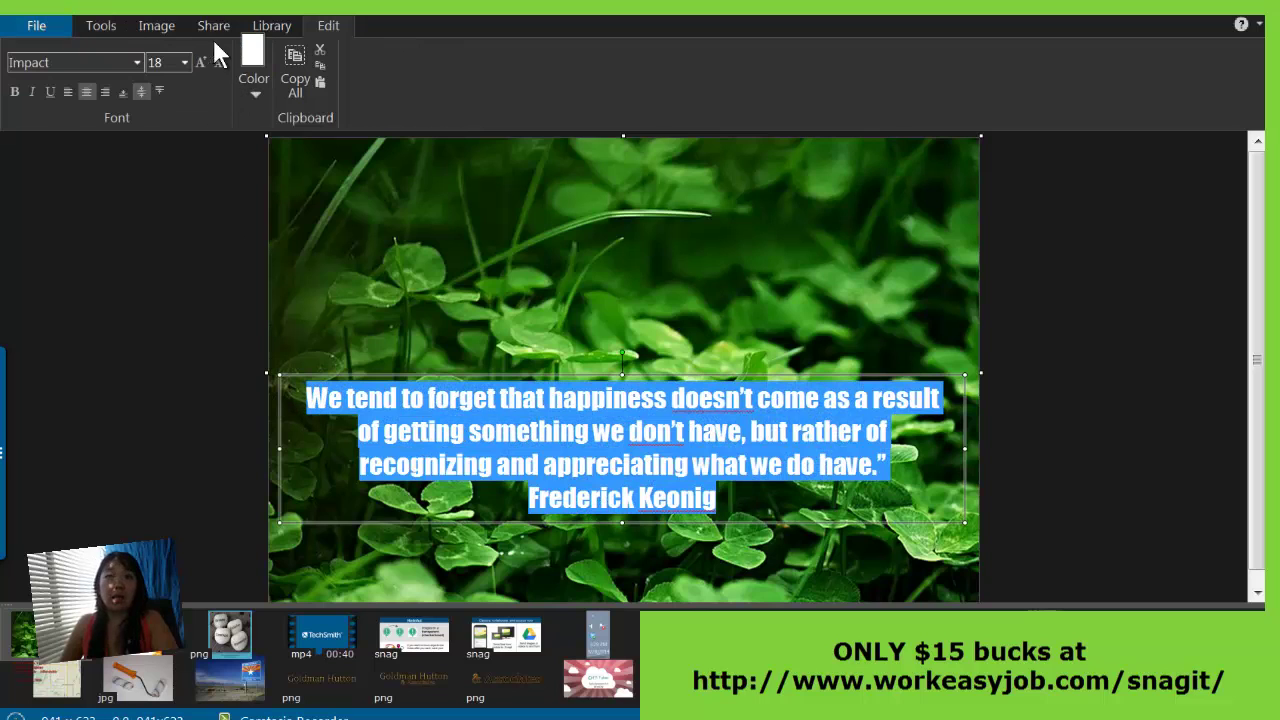
click(155, 28)
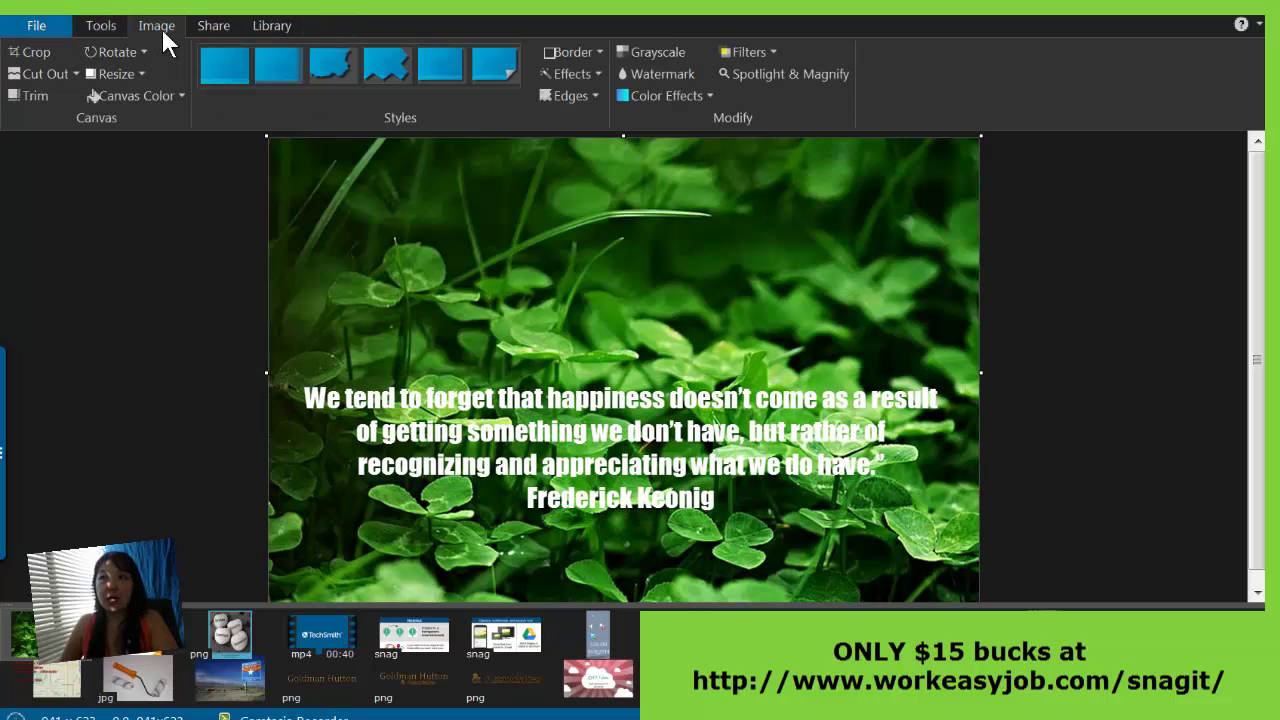
click(108, 22)
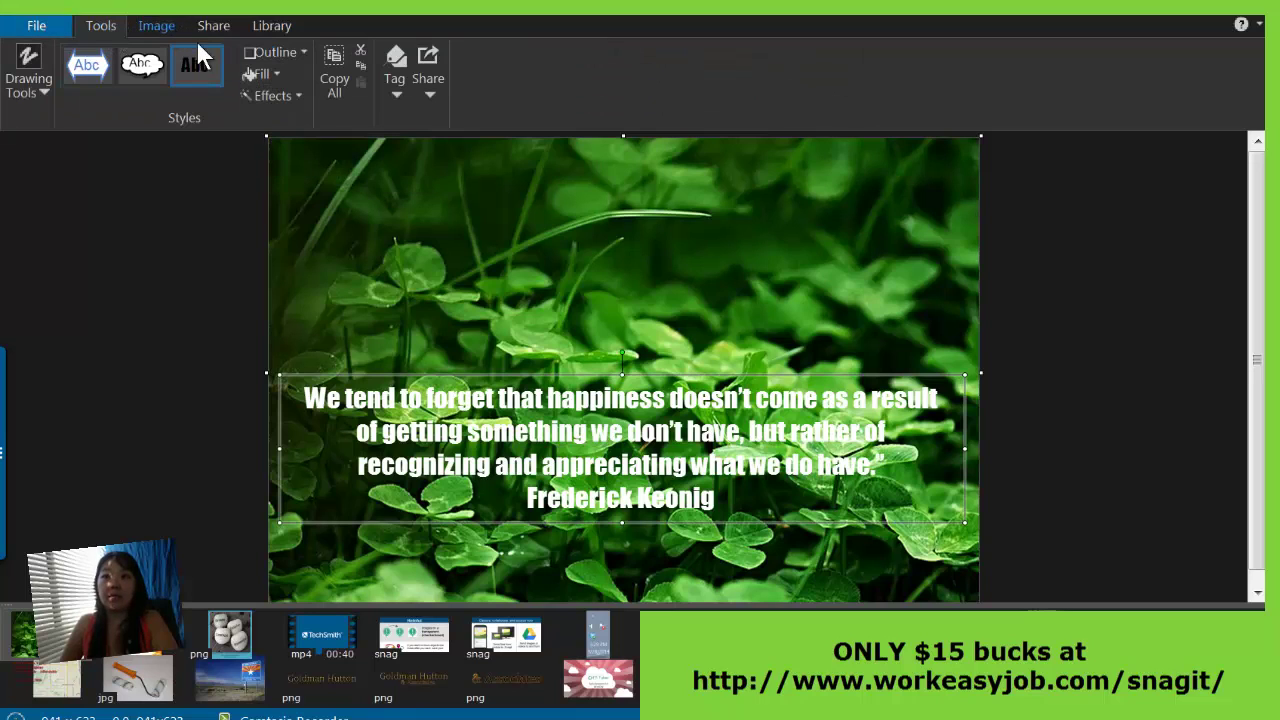
double_click(663, 462)
double_click(663, 463)
mouse_move(724, 500)
mouse_down()
mouse_move(371, 423)
mouse_move(286, 374)
mouse_up()
click(103, 26)
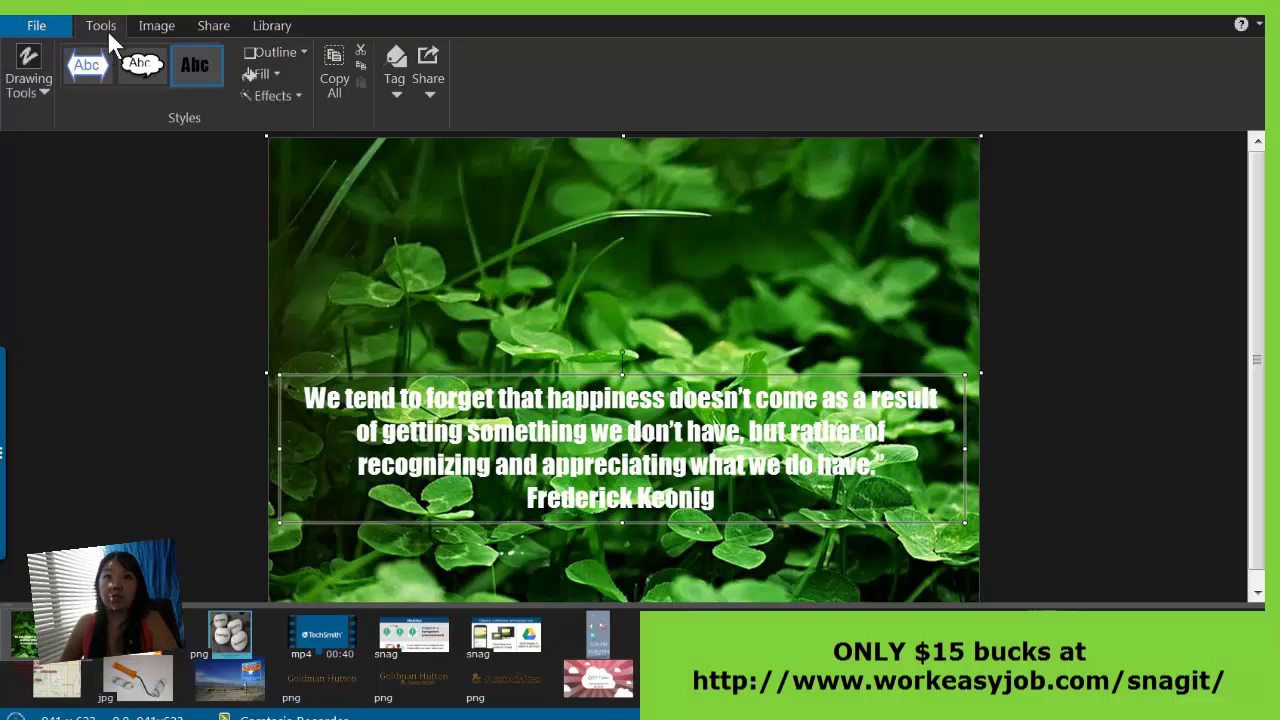
click(296, 97)
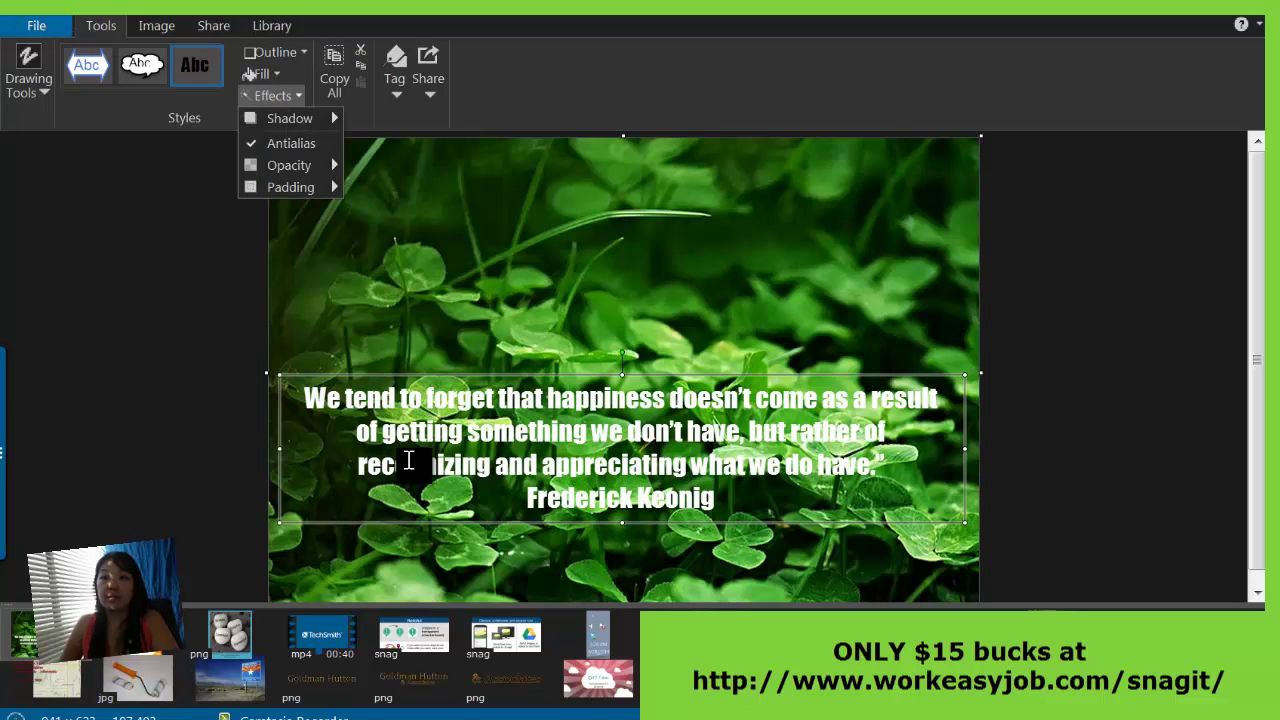
Apply the first preset from the Shadow effects to the quote callout on the clover image
click(494, 457)
drag(720, 514, 310, 383)
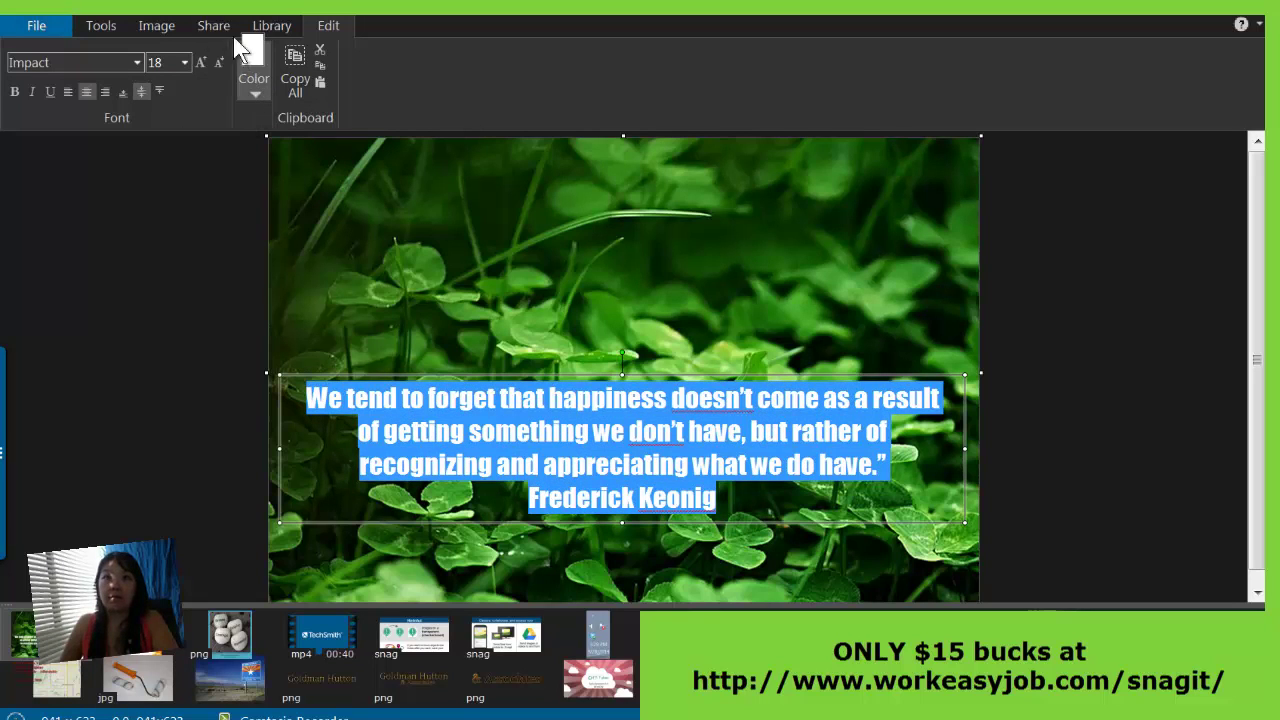
click(109, 38)
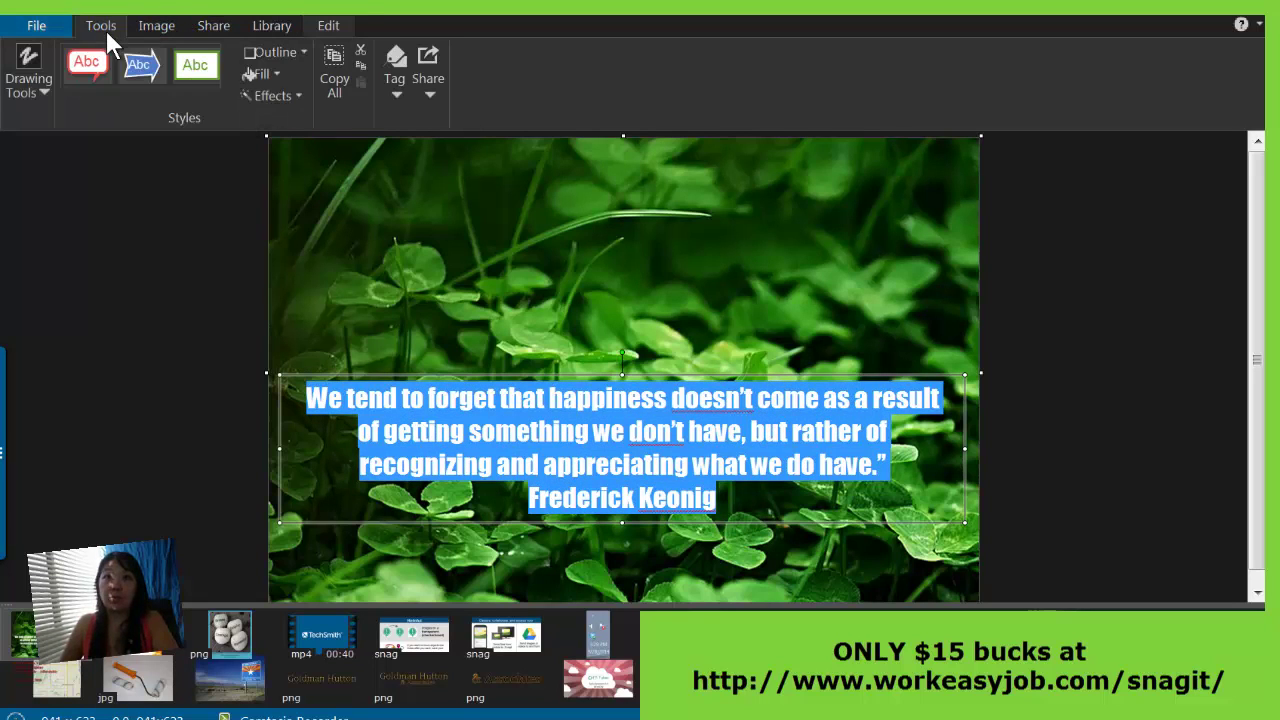
click(287, 96)
mouse_move(294, 116)
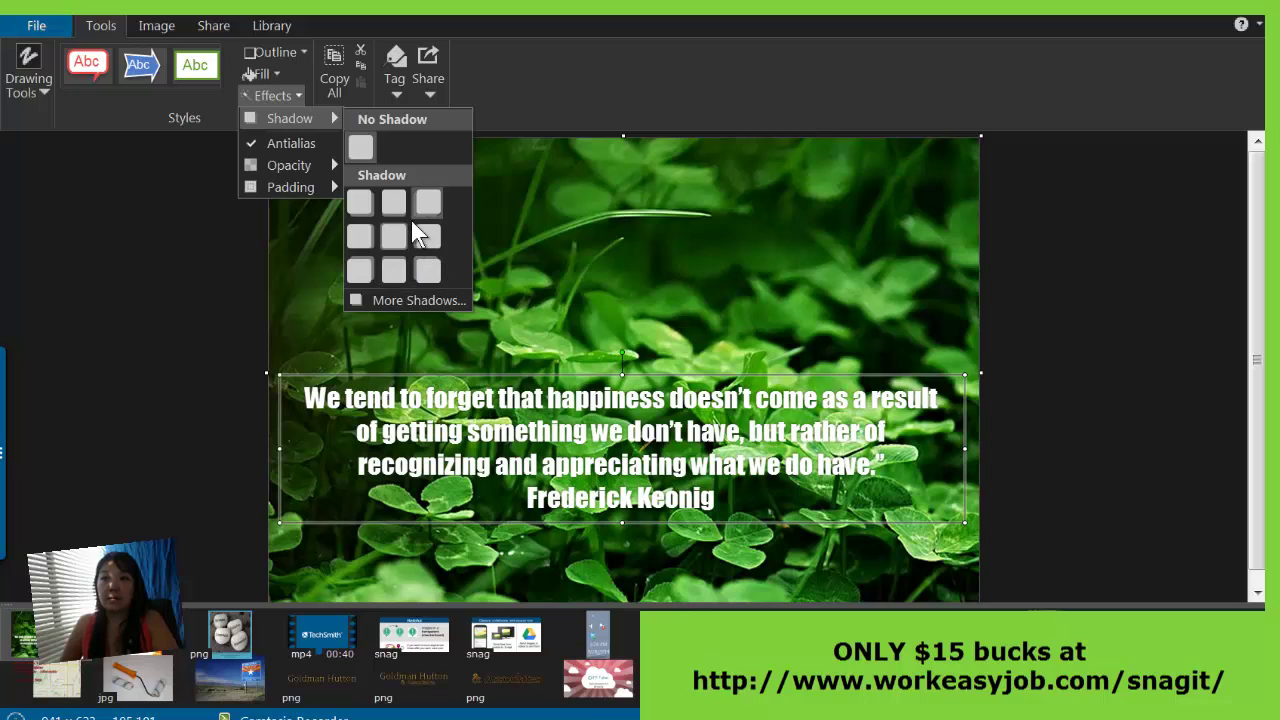
click(360, 206)
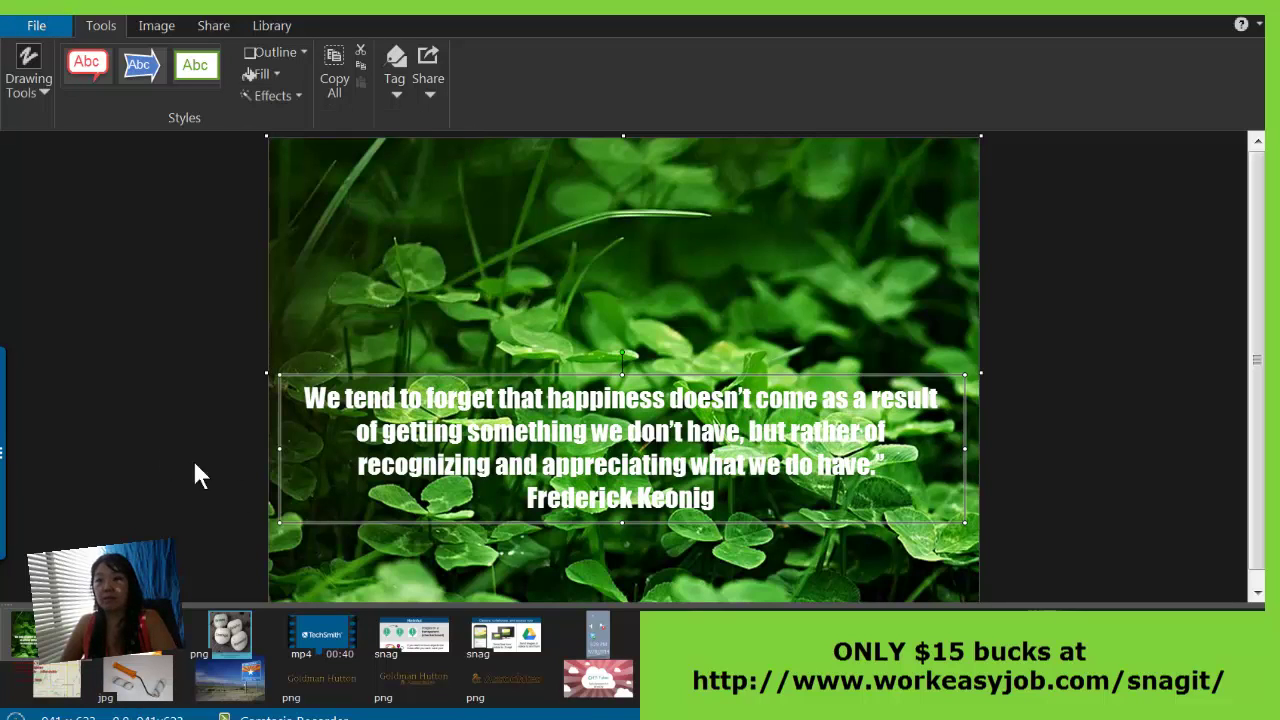
Reduce the font size of the author's name below the quote to 14
click(734, 494)
drag(734, 494, 565, 527)
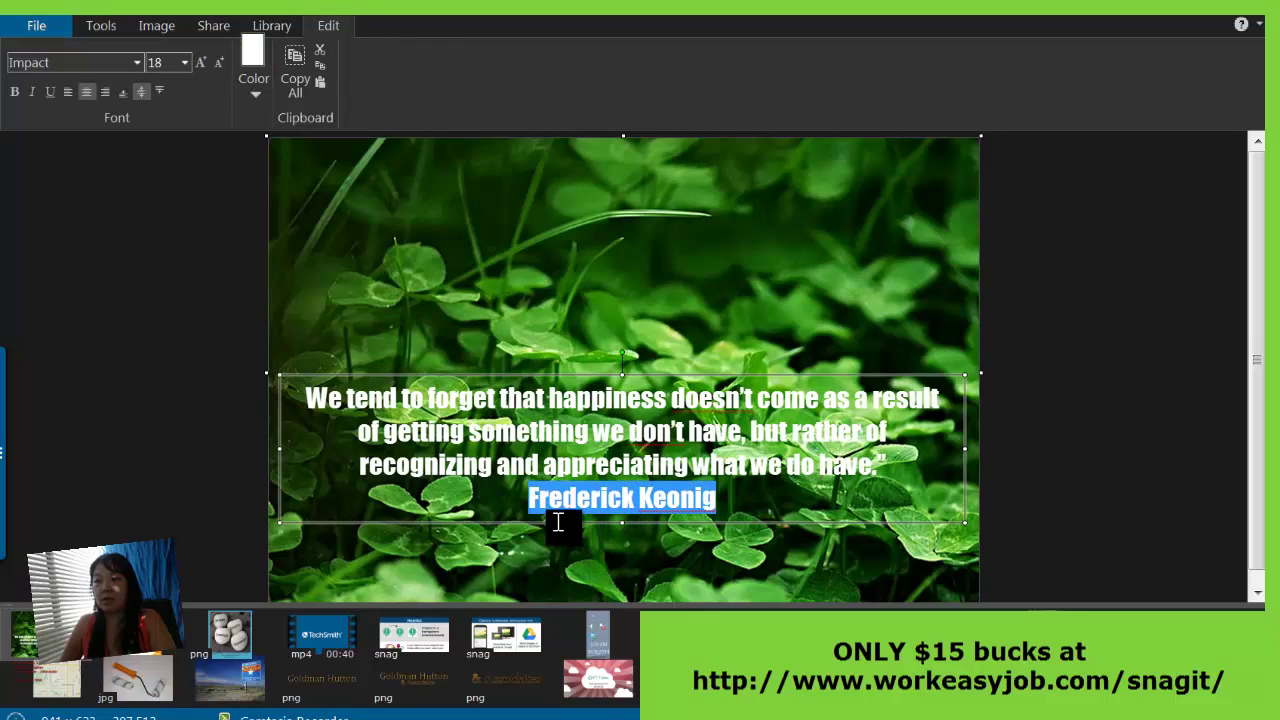
click(217, 64)
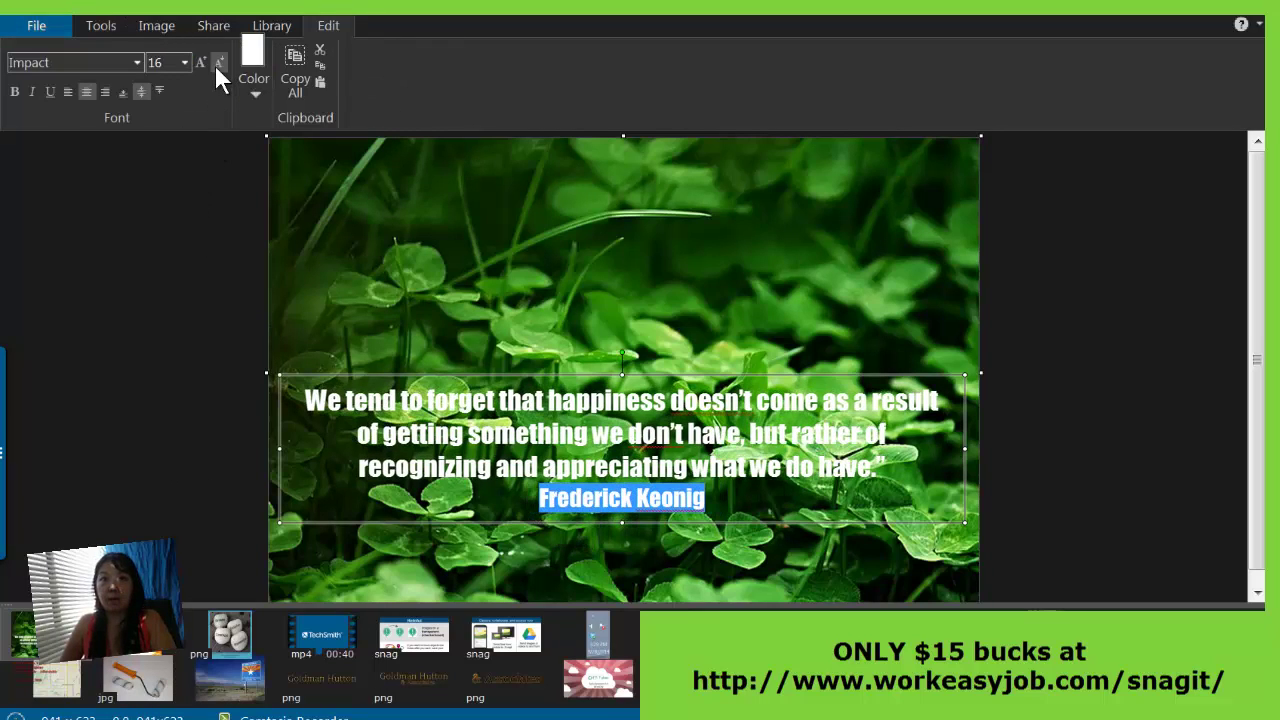
click(216, 64)
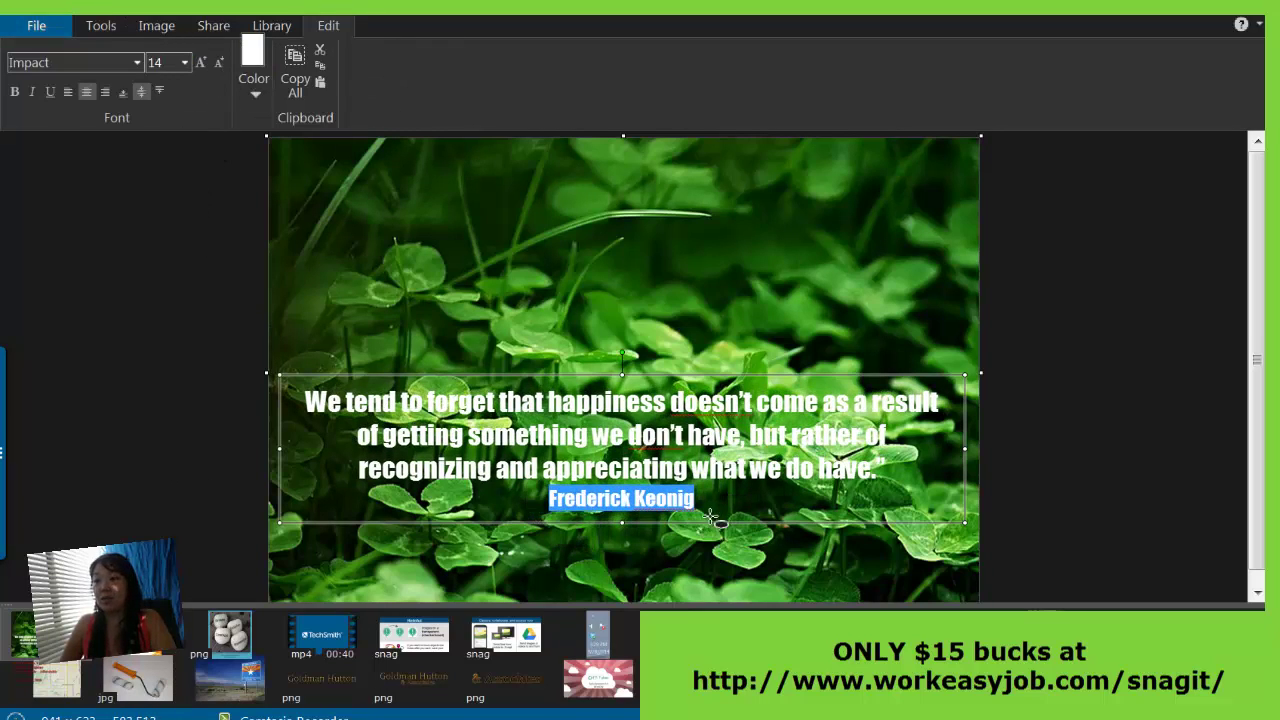
Change the font of the entire quote and the author's name to BolsterBold
drag(709, 497, 279, 352)
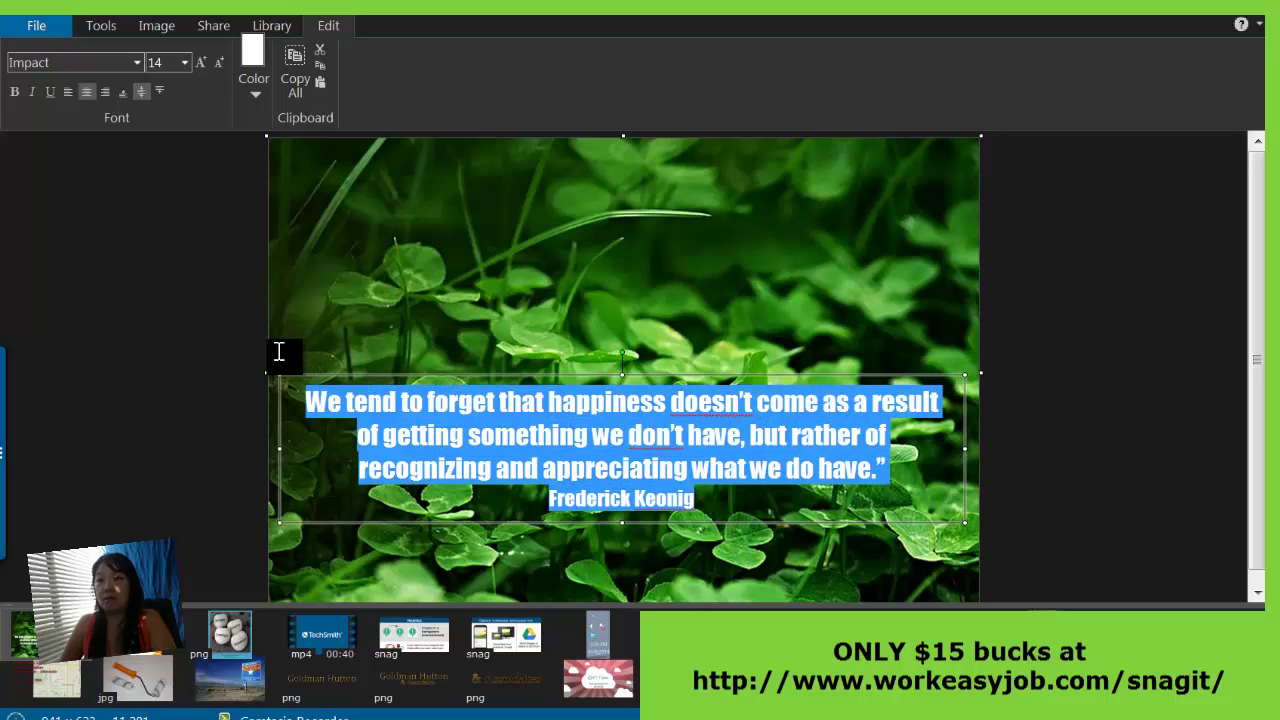
click(136, 60)
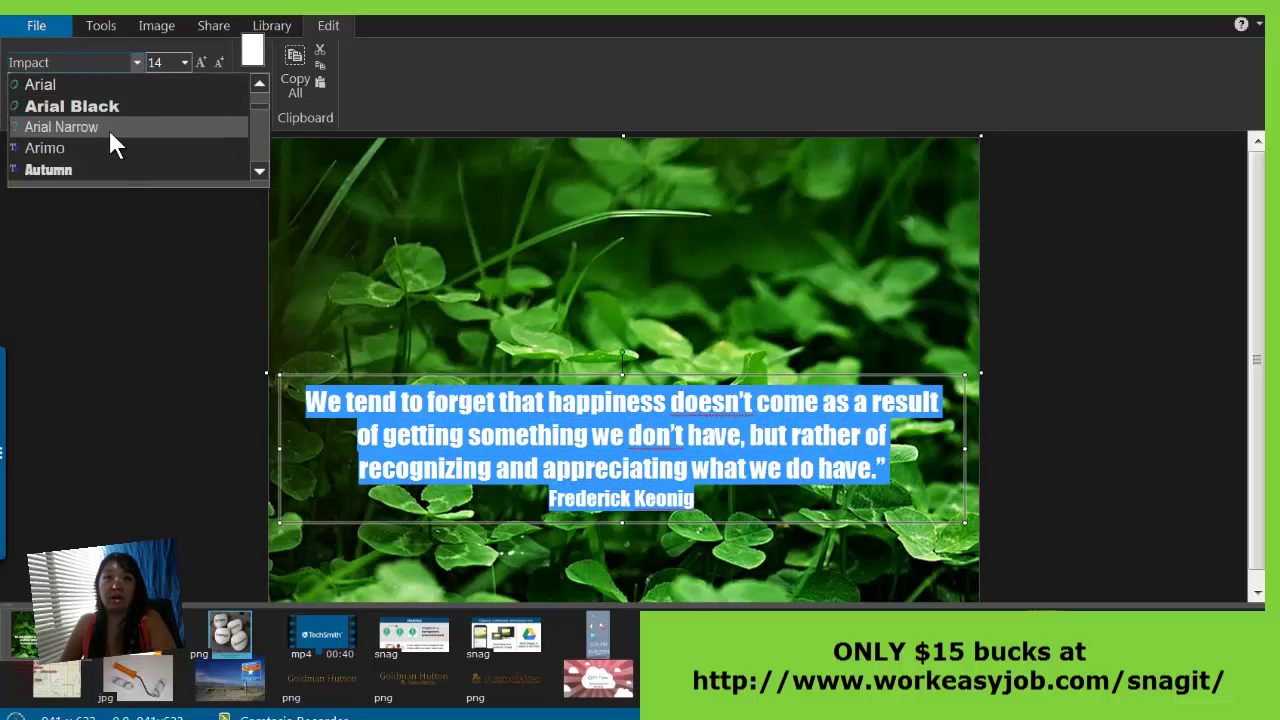
scroll(107, 126, down, 5)
scroll(107, 126, down, 1)
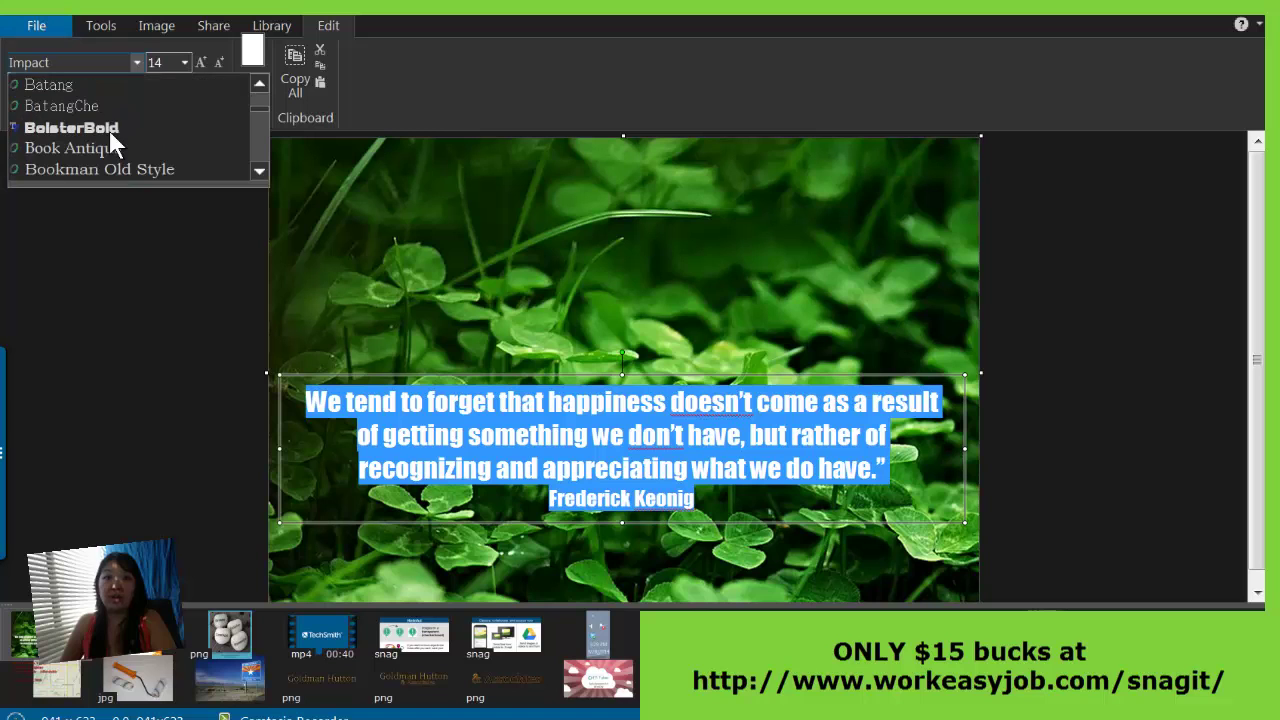
click(105, 125)
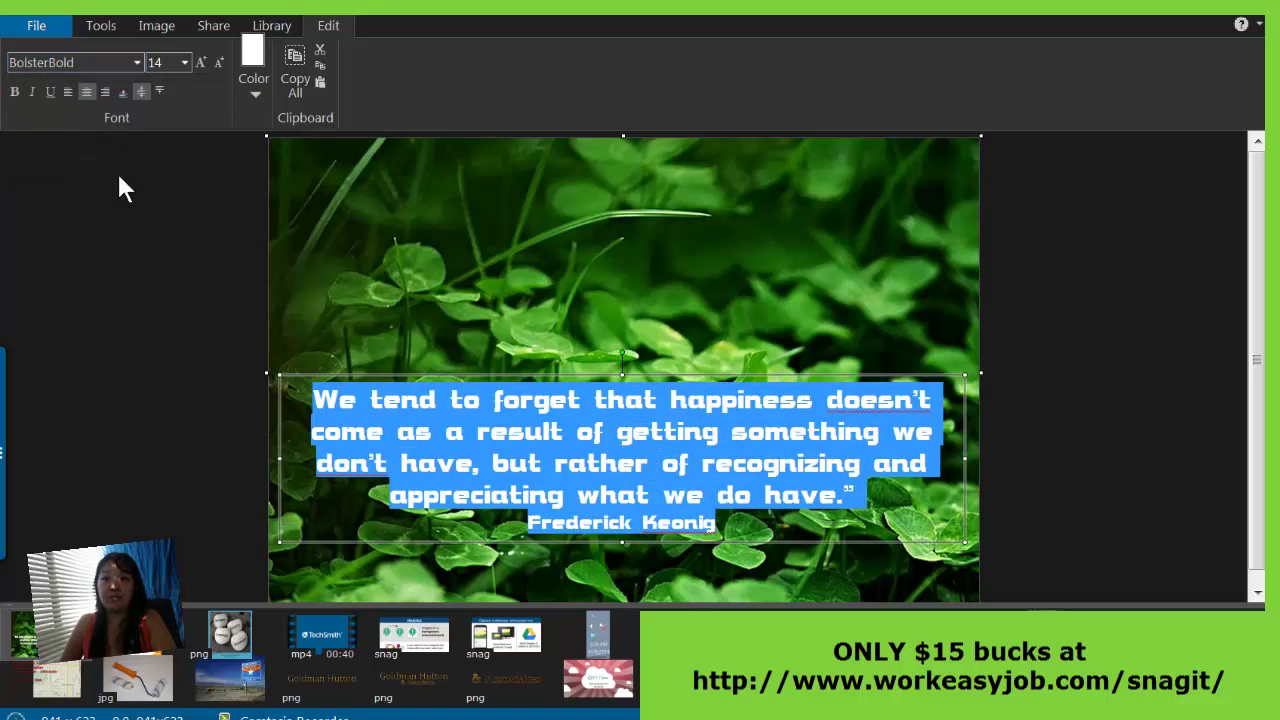
Move the quote callout up to about the middle of the clover image
click(147, 352)
click(705, 447)
drag(705, 447, 701, 345)
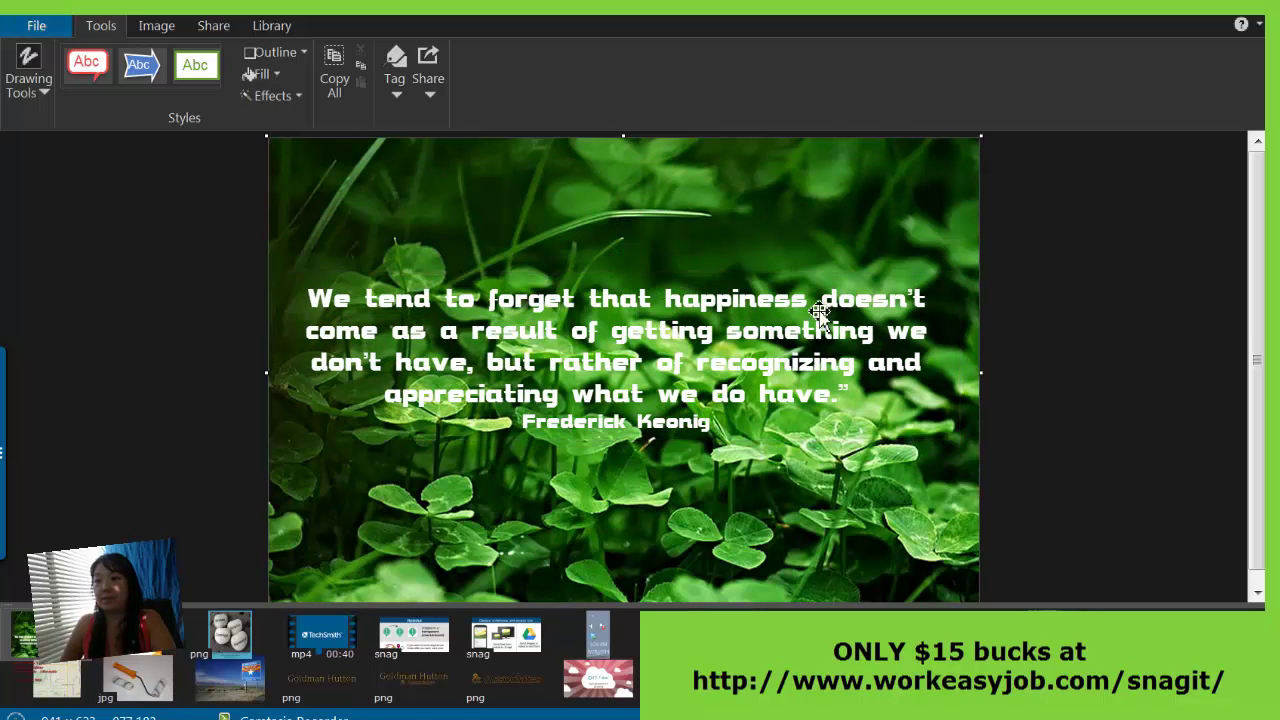
mouse_move(621, 342)
mouse_down()
mouse_move(635, 352)
mouse_move(625, 356)
mouse_up()
Extend the canvas downward to about 941 x 675 pixels, adding an empty strip below the clover photo
scroll(1160, 280, down, 1)
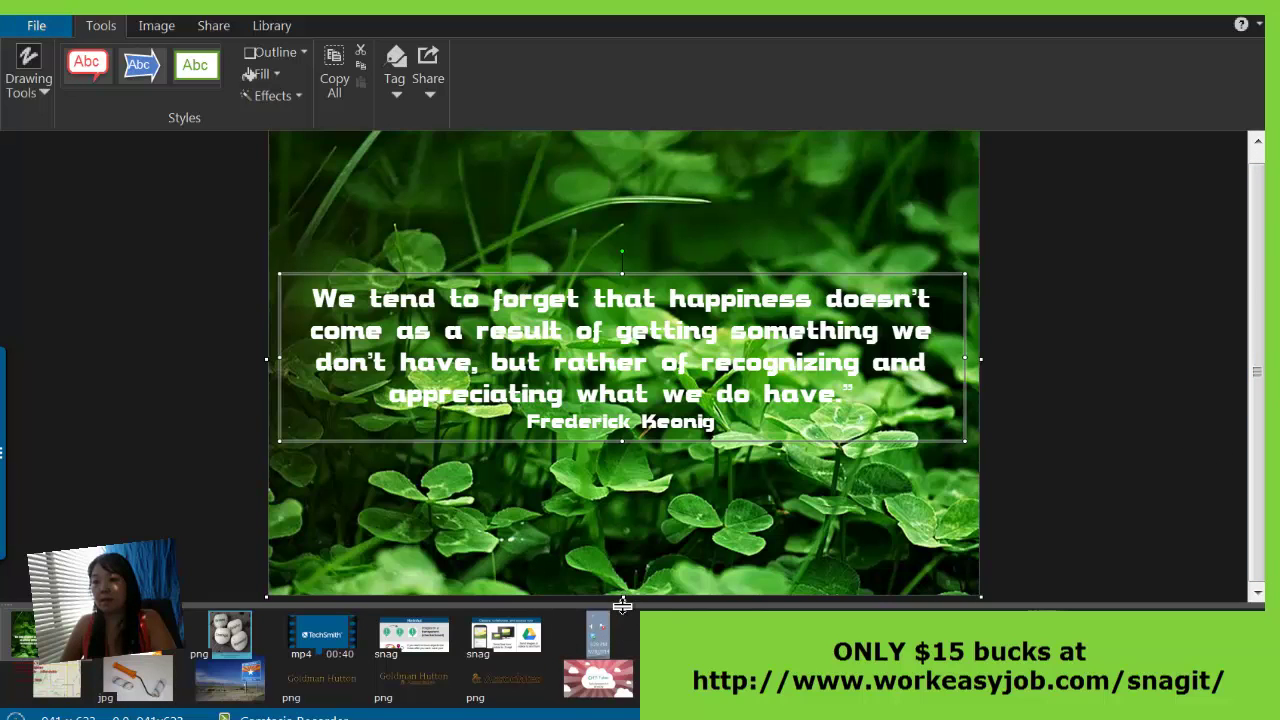
drag(620, 606, 614, 655)
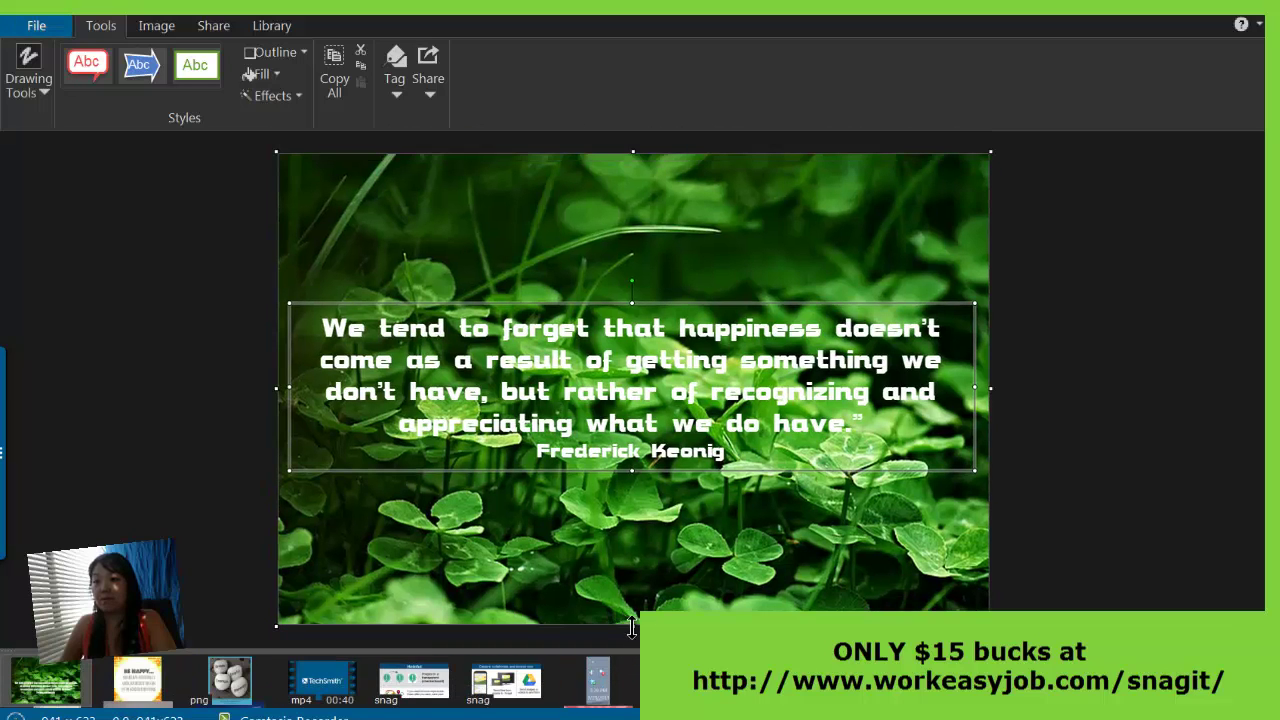
drag(631, 626, 631, 648)
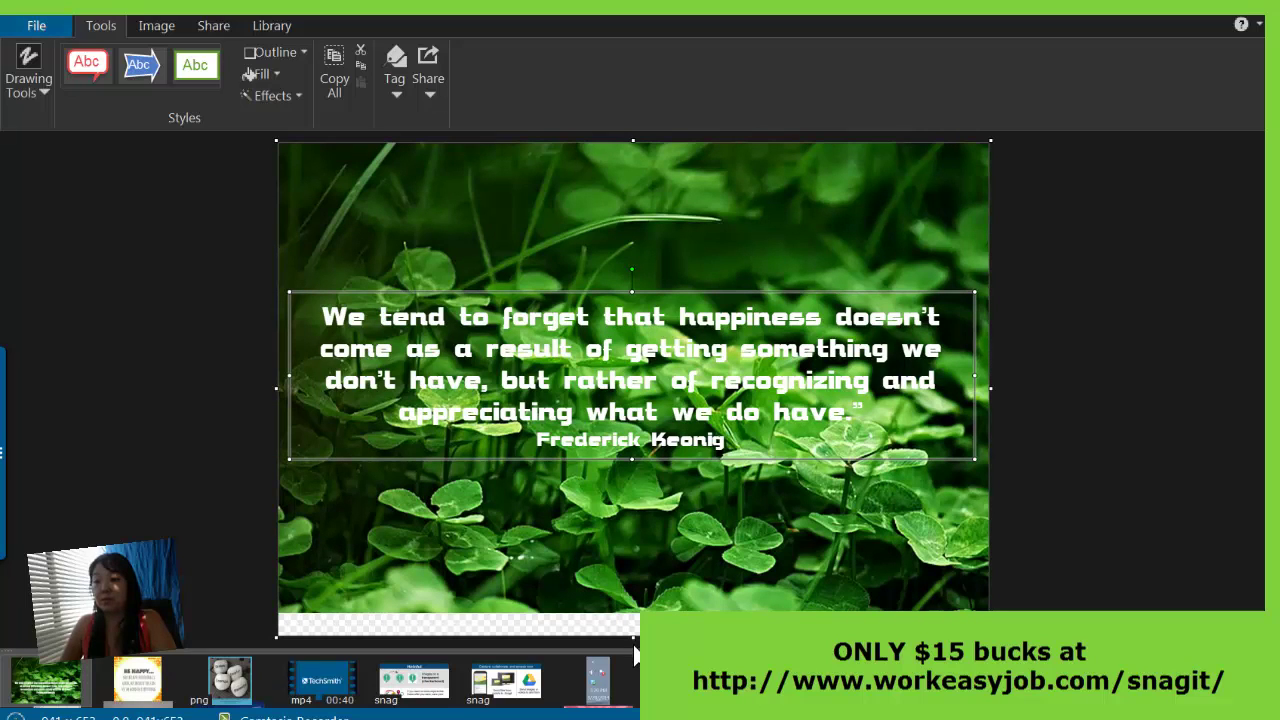
drag(631, 636, 635, 645)
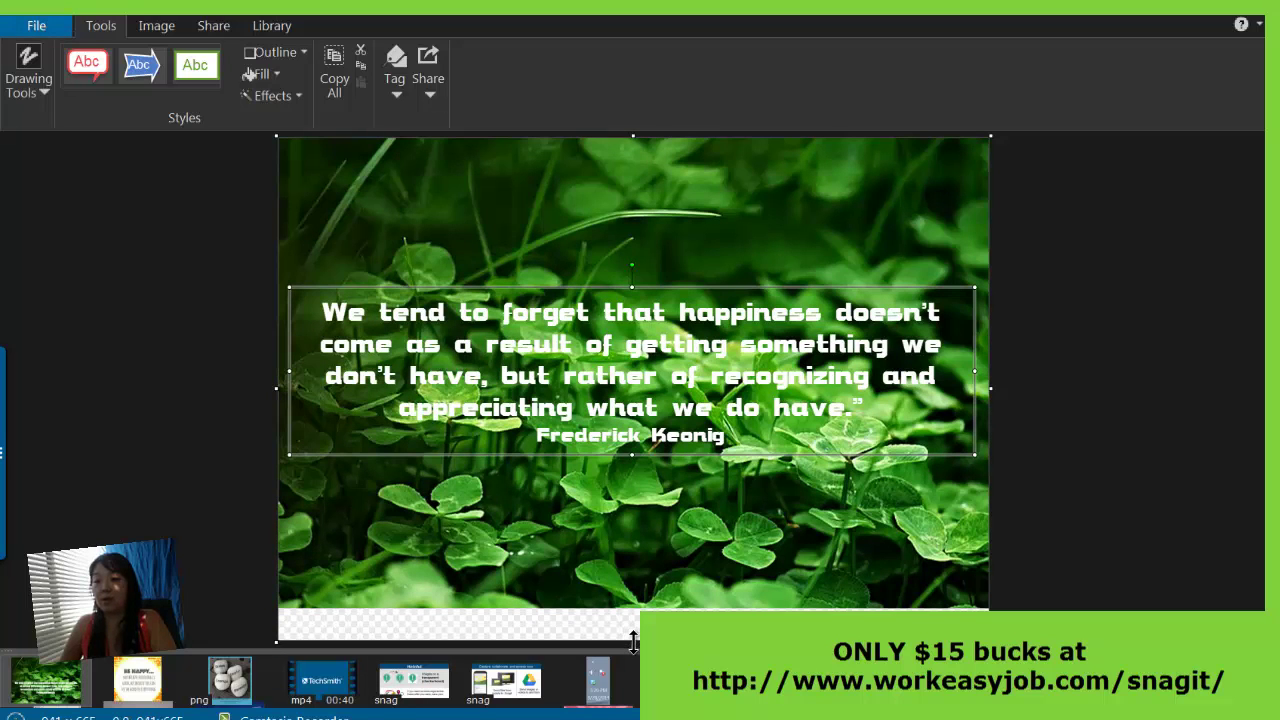
drag(633, 641, 633, 650)
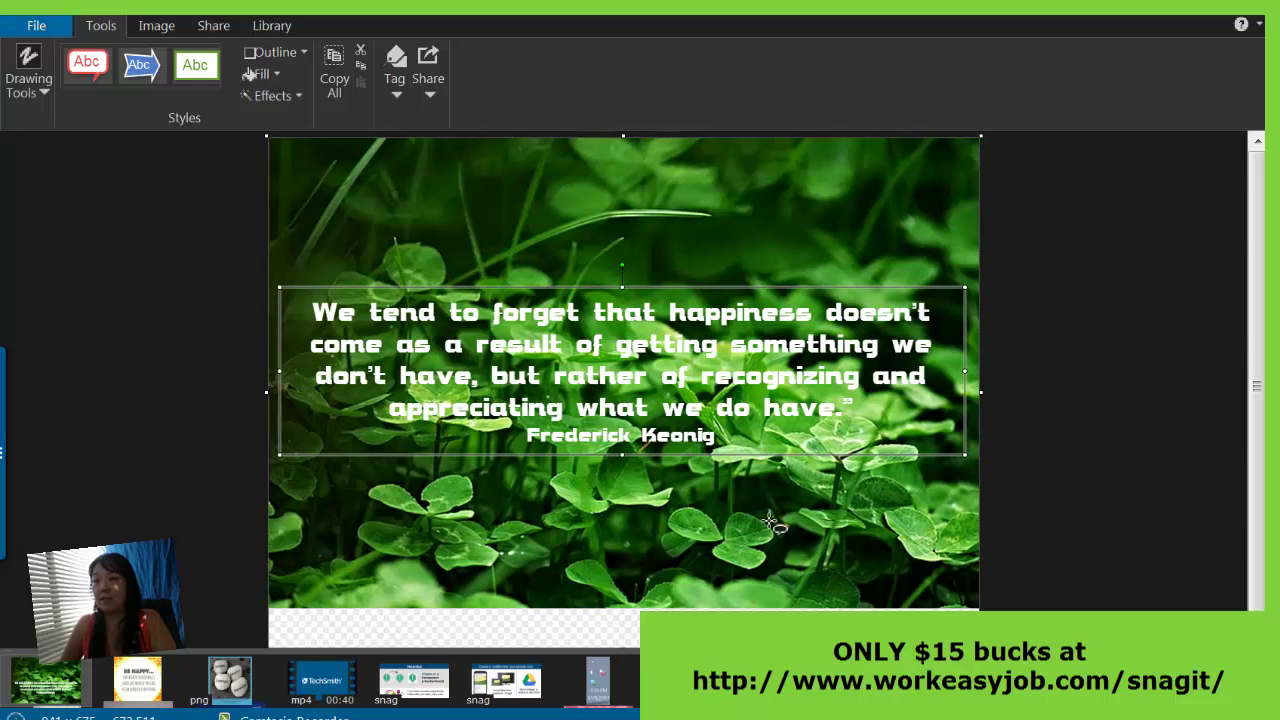
scroll(1248, 405, down, 1)
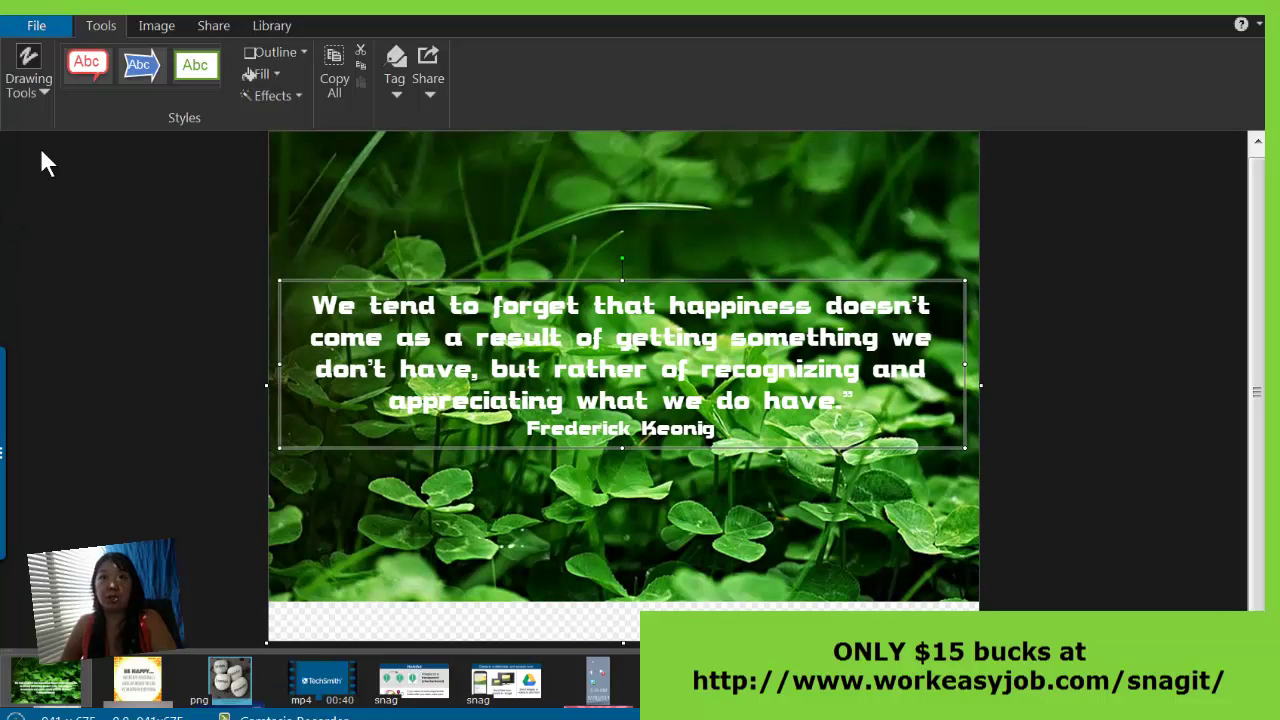
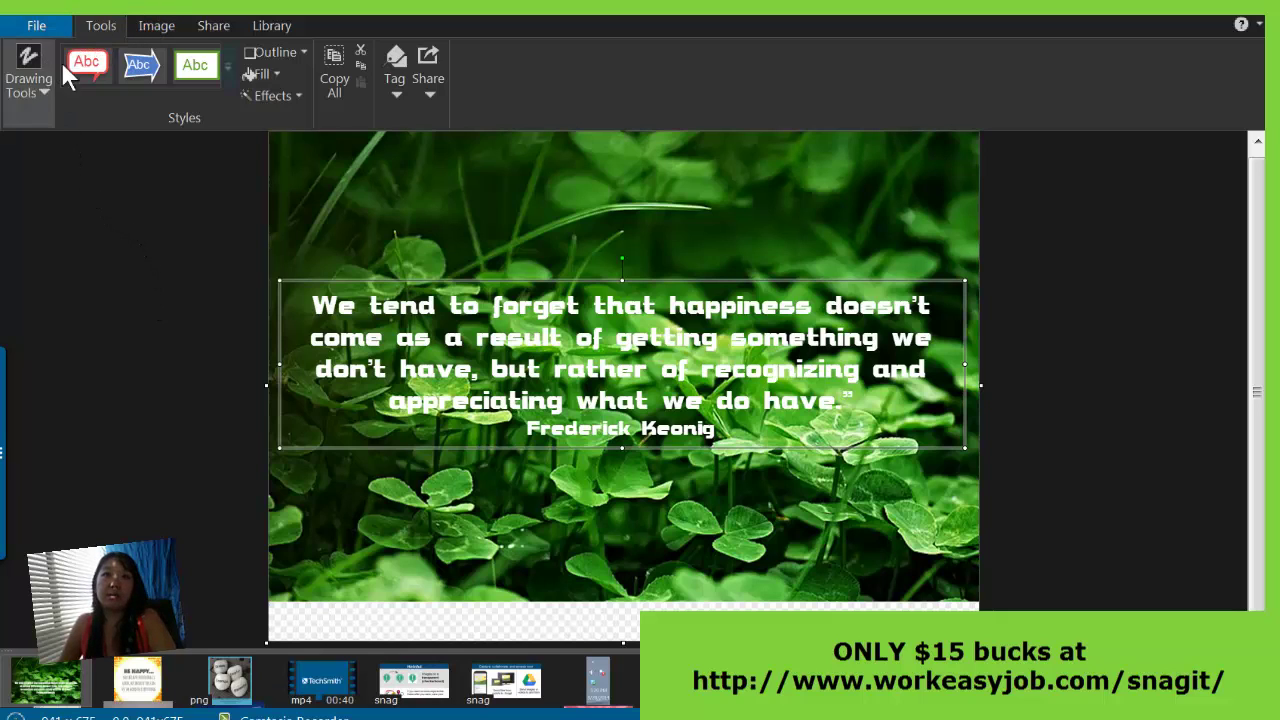
Restyle the quote callout with the regular-weight black, unframed text style and deselect it
click(227, 67)
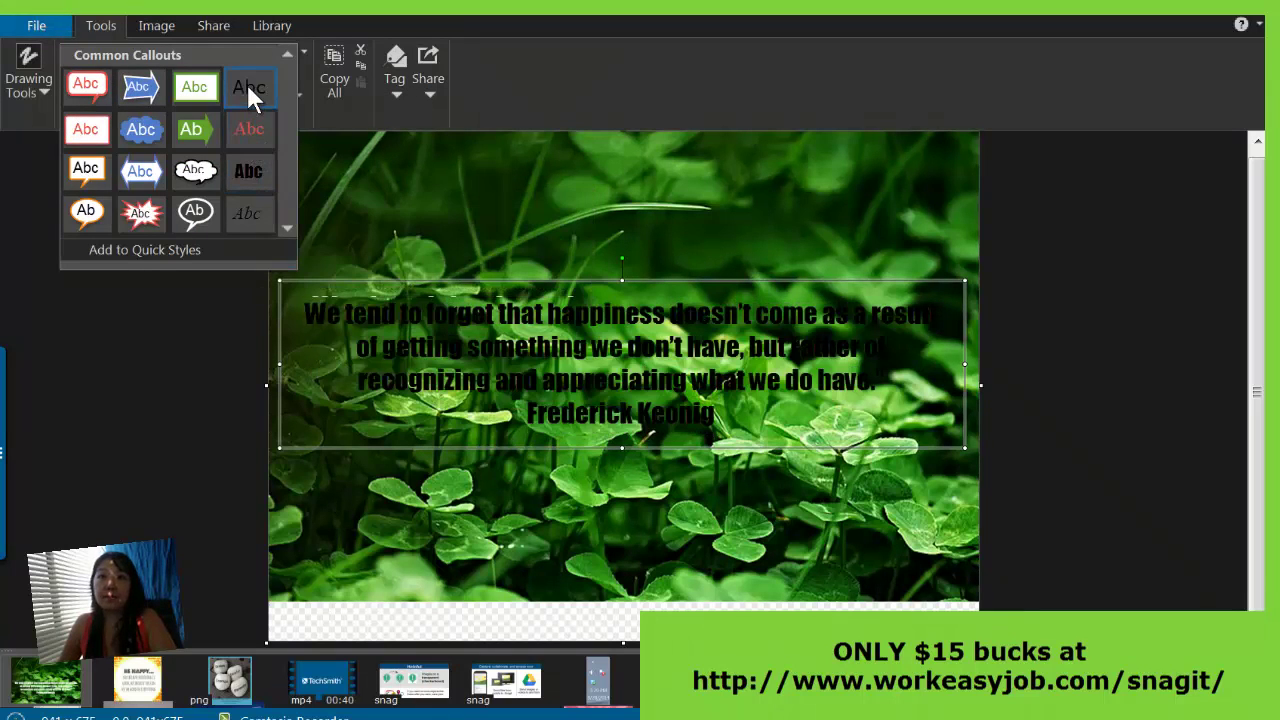
click(248, 87)
click(126, 263)
Fill the empty strip below the clover photo with yellow
click(40, 88)
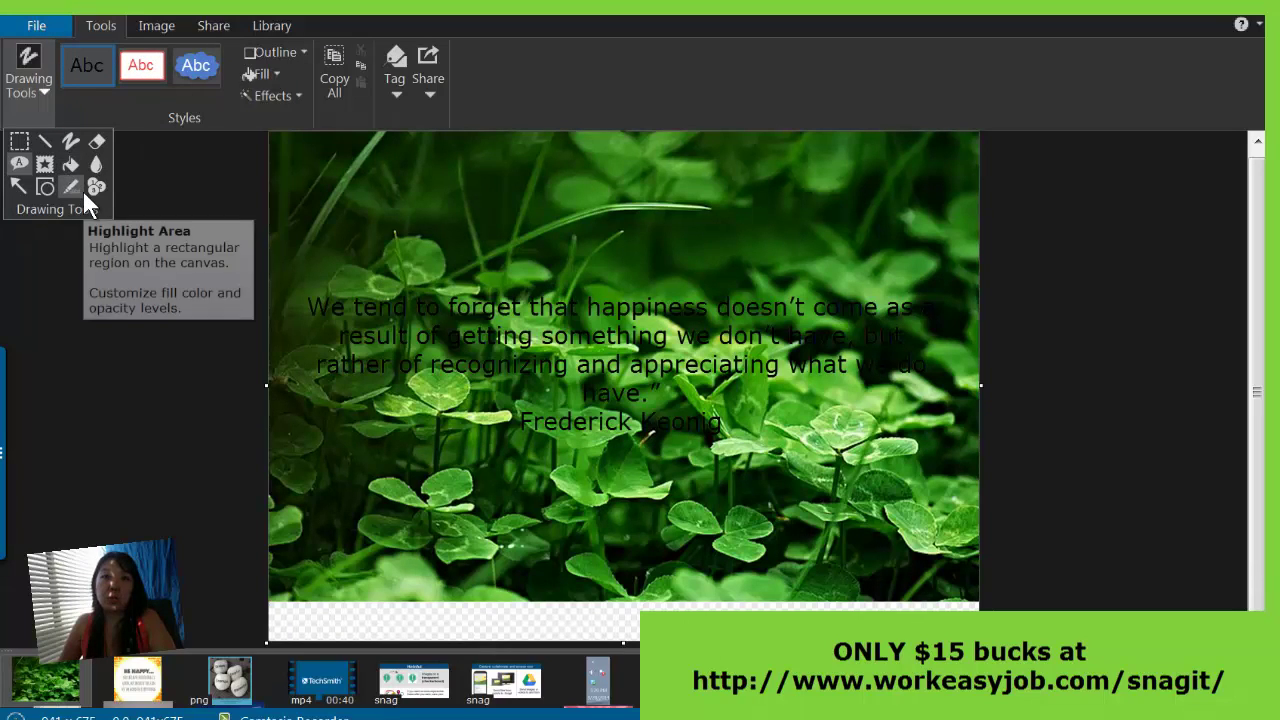
click(71, 166)
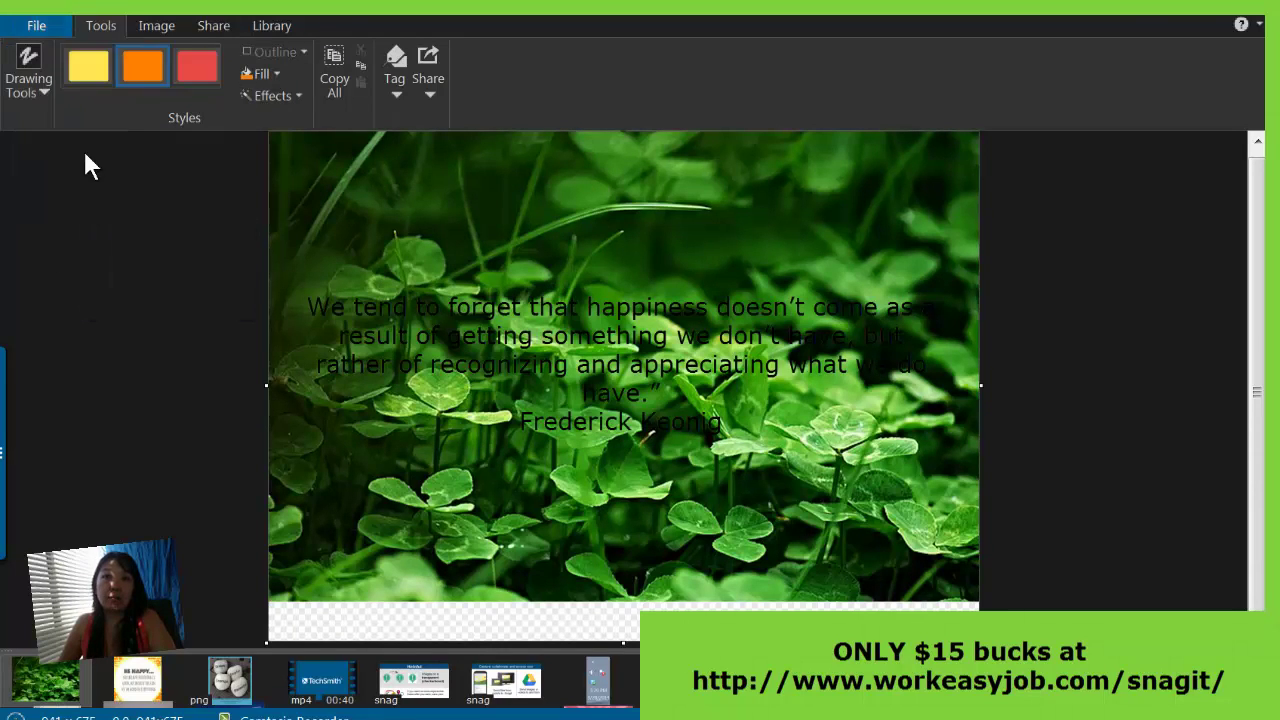
click(88, 67)
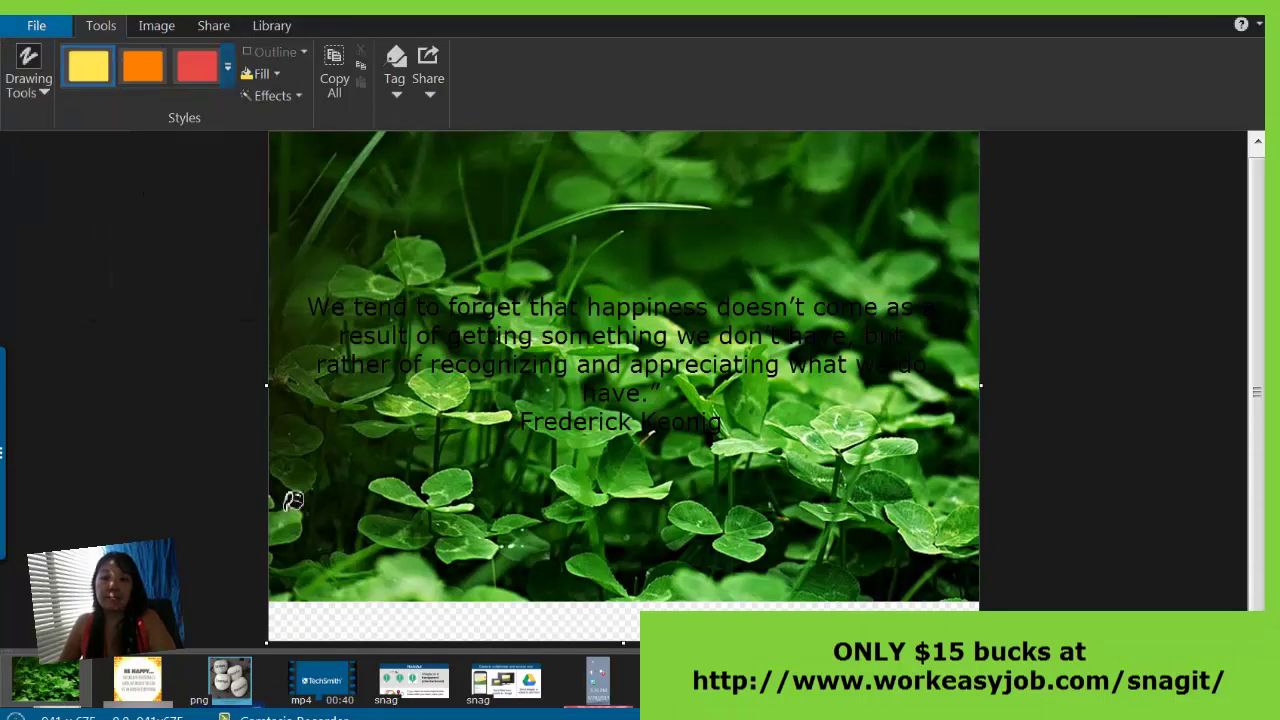
click(316, 605)
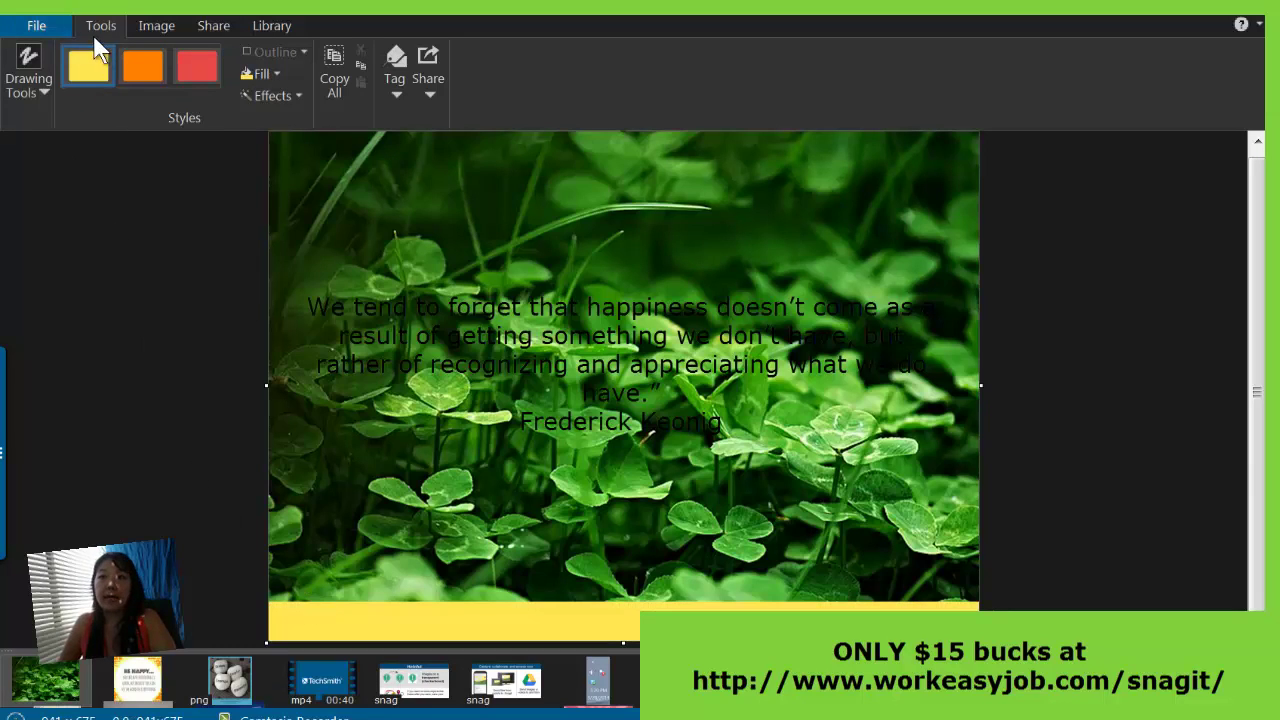
Draw a text callout in the regular-weight black, unframed style across nearly the full width of the yellow strip
click(40, 88)
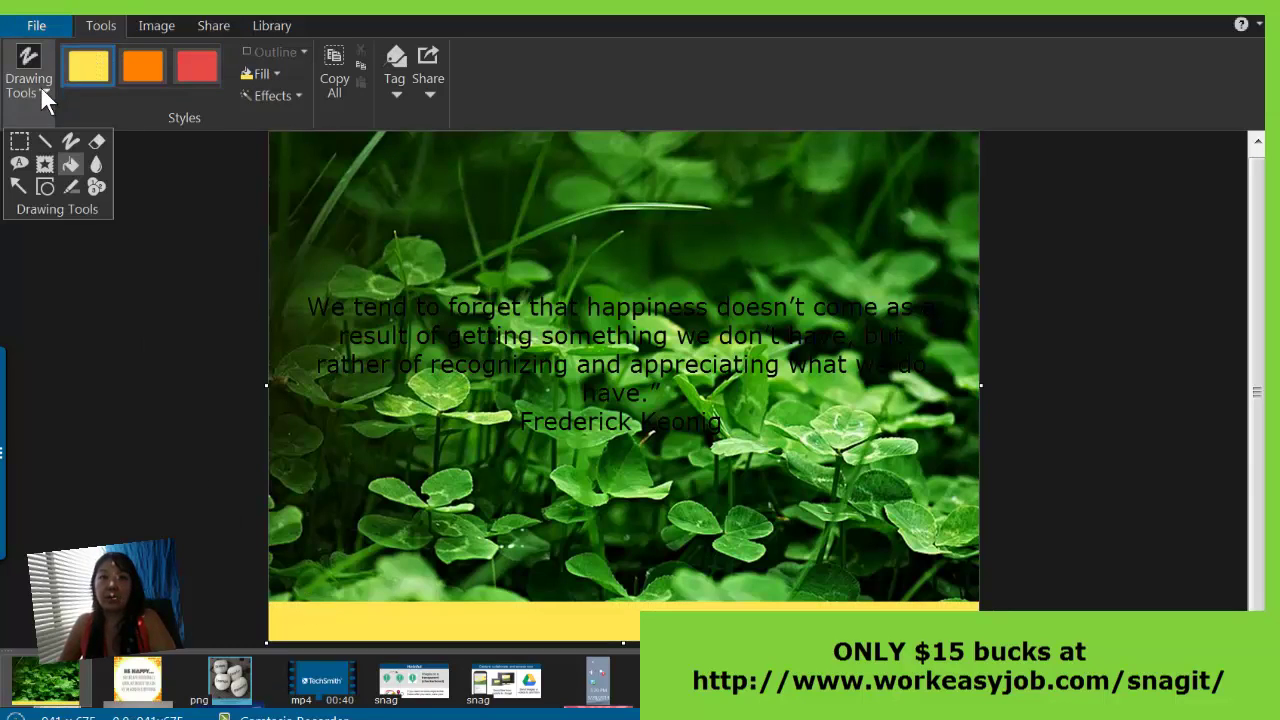
click(20, 164)
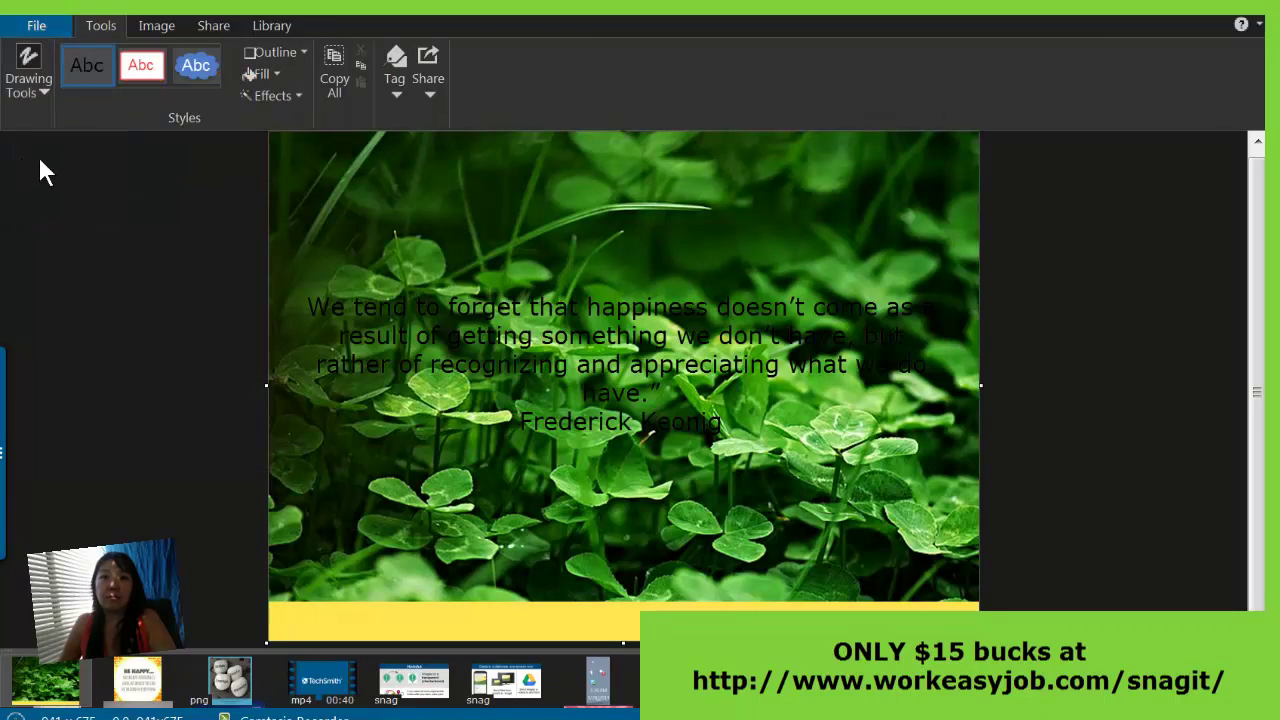
click(224, 78)
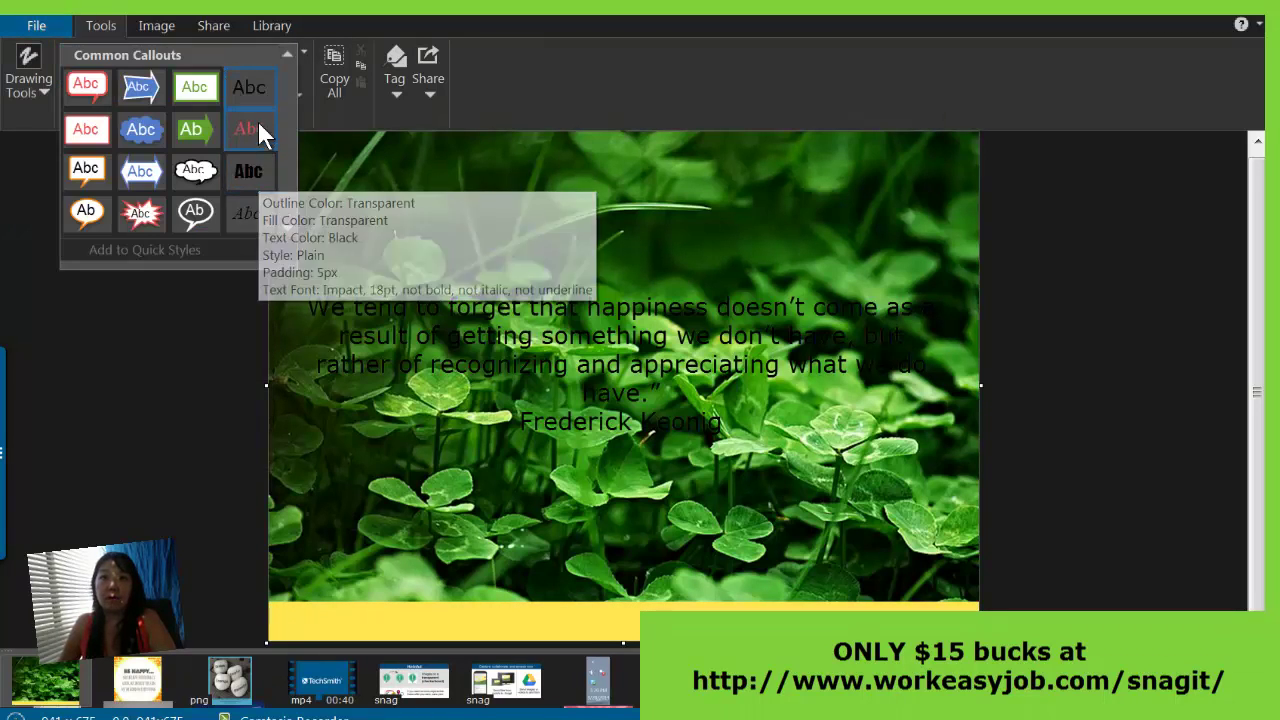
click(253, 94)
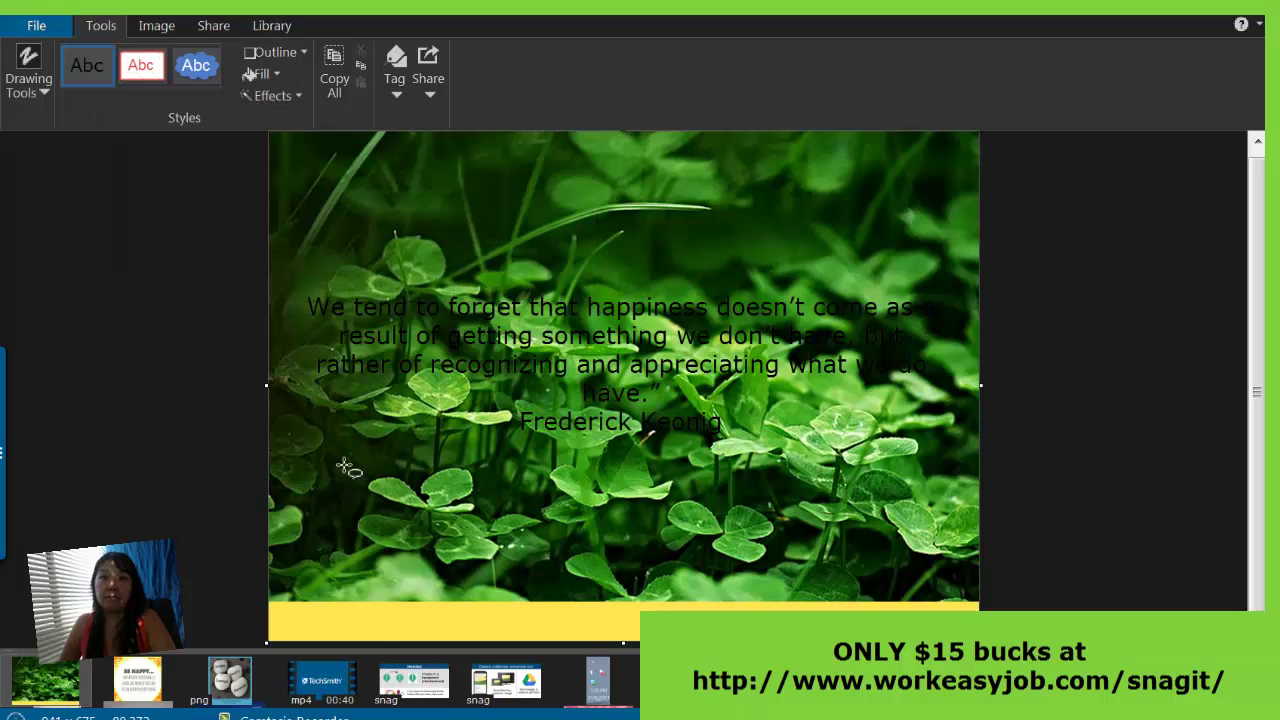
drag(290, 607, 965, 636)
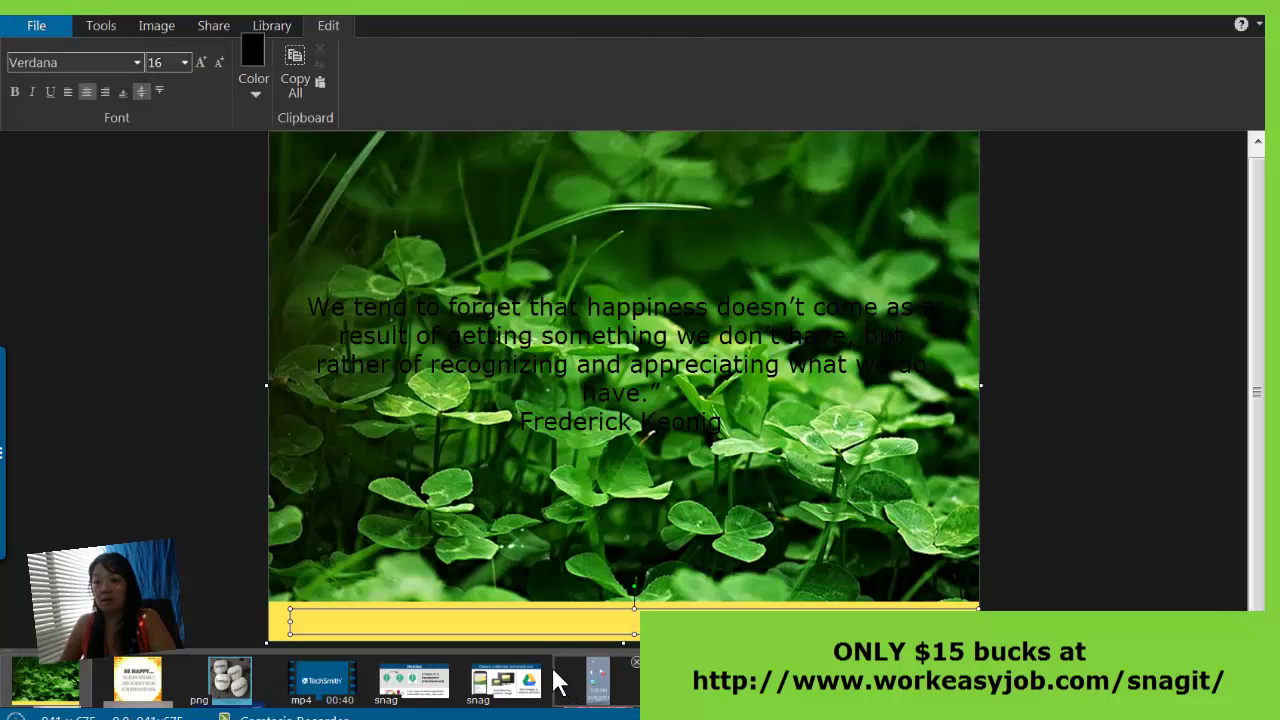
mouse_move(547, 680)
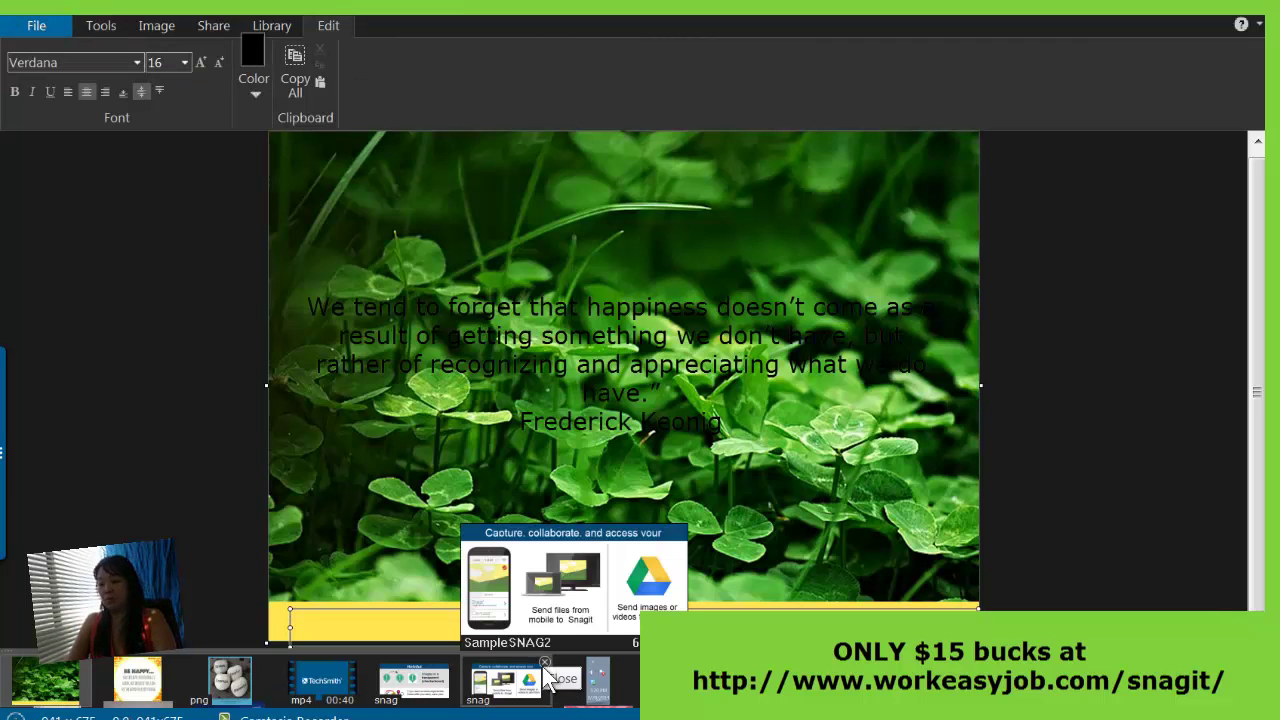
text(see more)
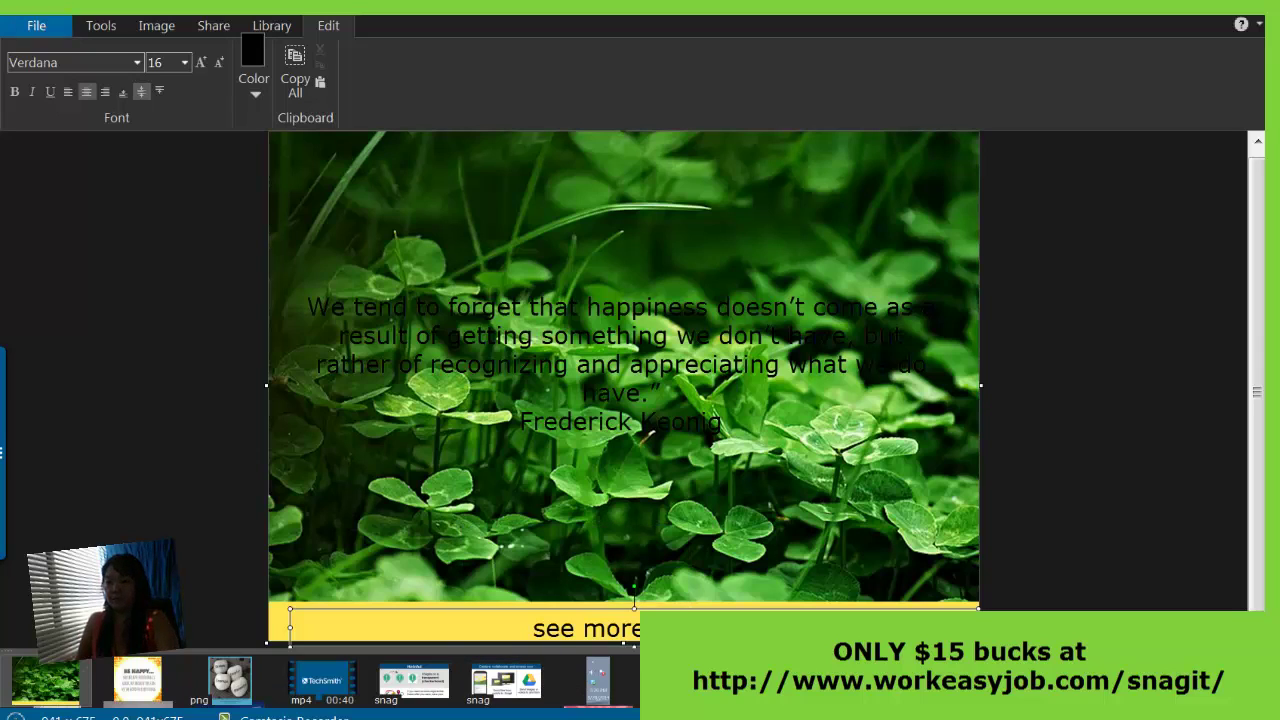
text( quotes at www.workeasyjob.com/)
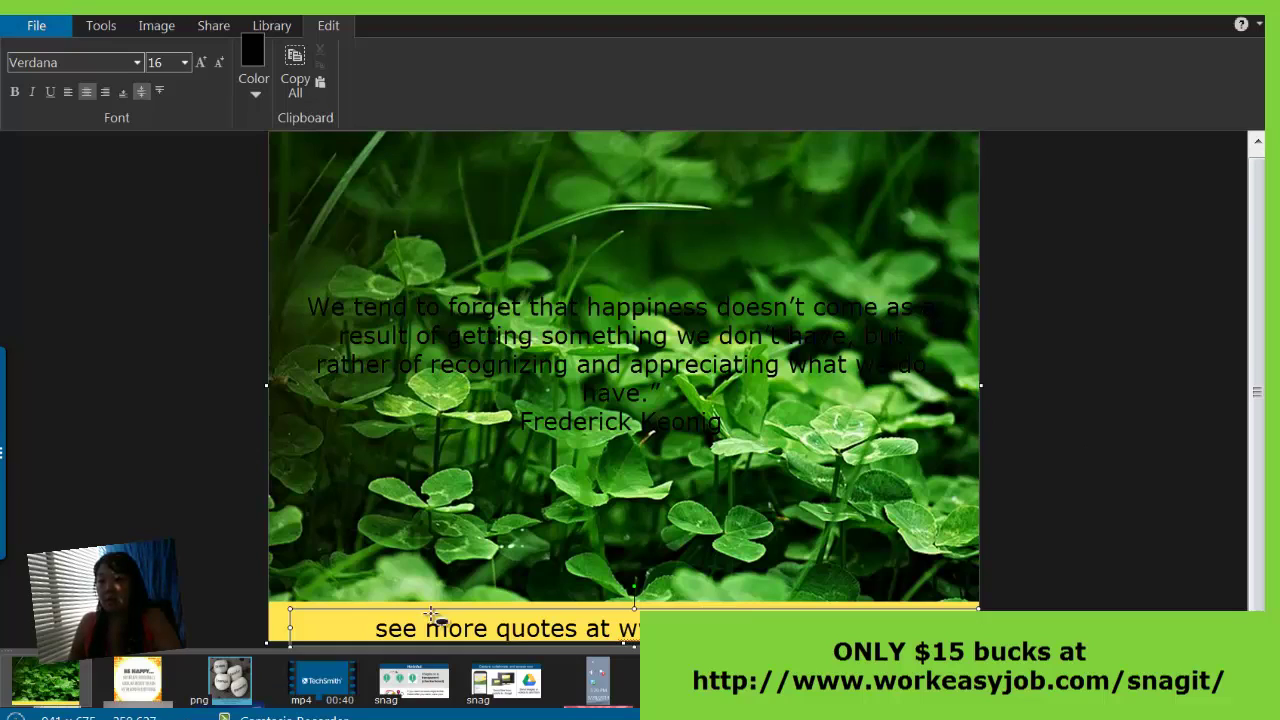
Set the whole caption in the BolsterBold font and nudge its callout up slightly within the yellow strip
drag(368, 625, 401, 625)
click(378, 624)
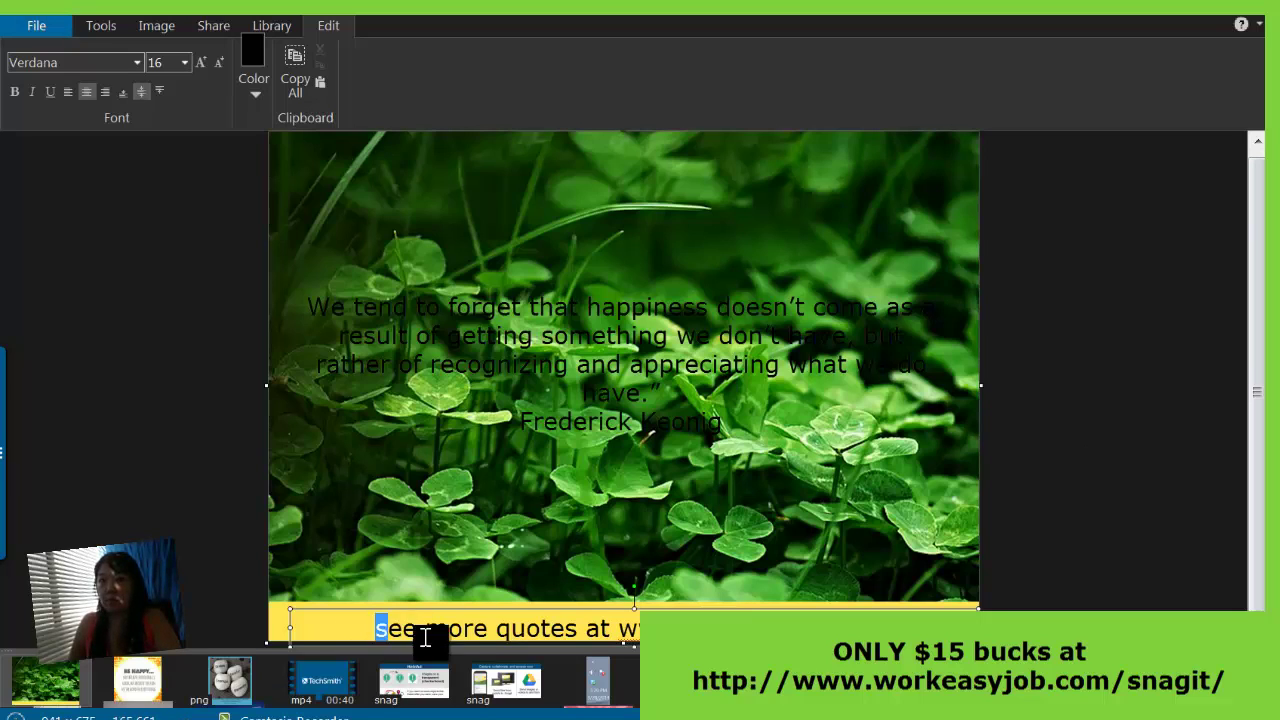
key(ctrl+a)
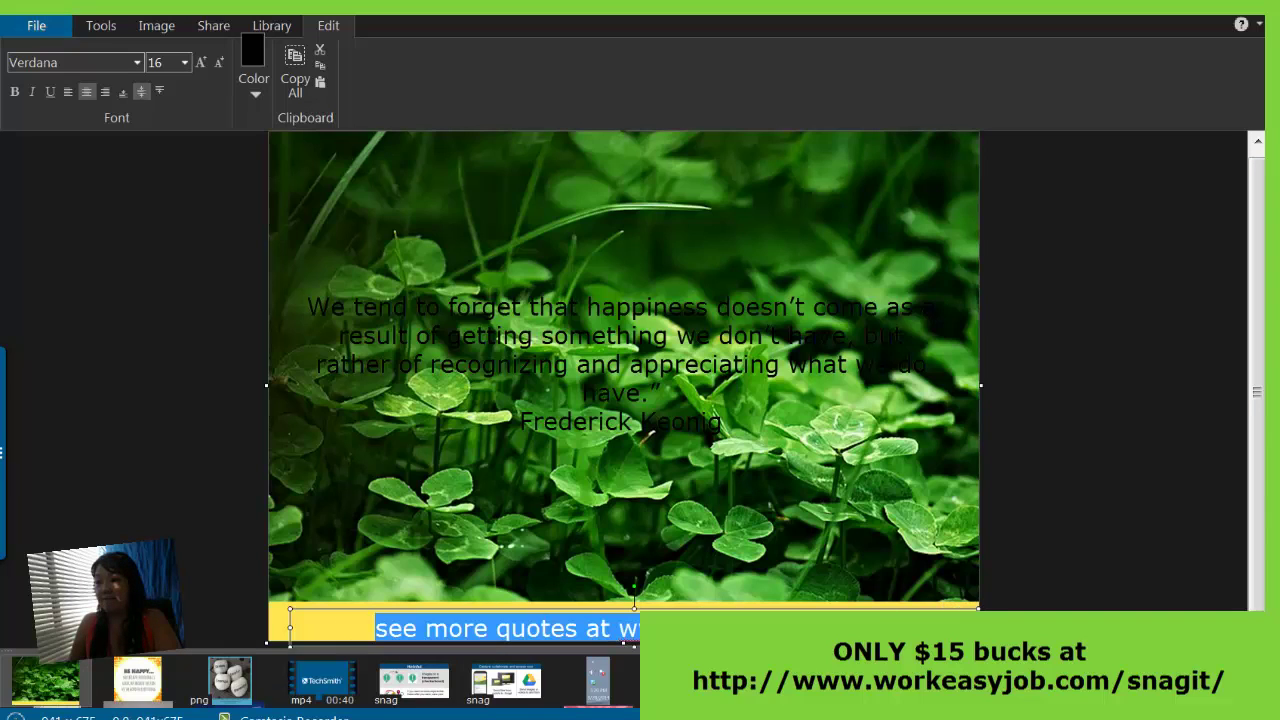
click(88, 58)
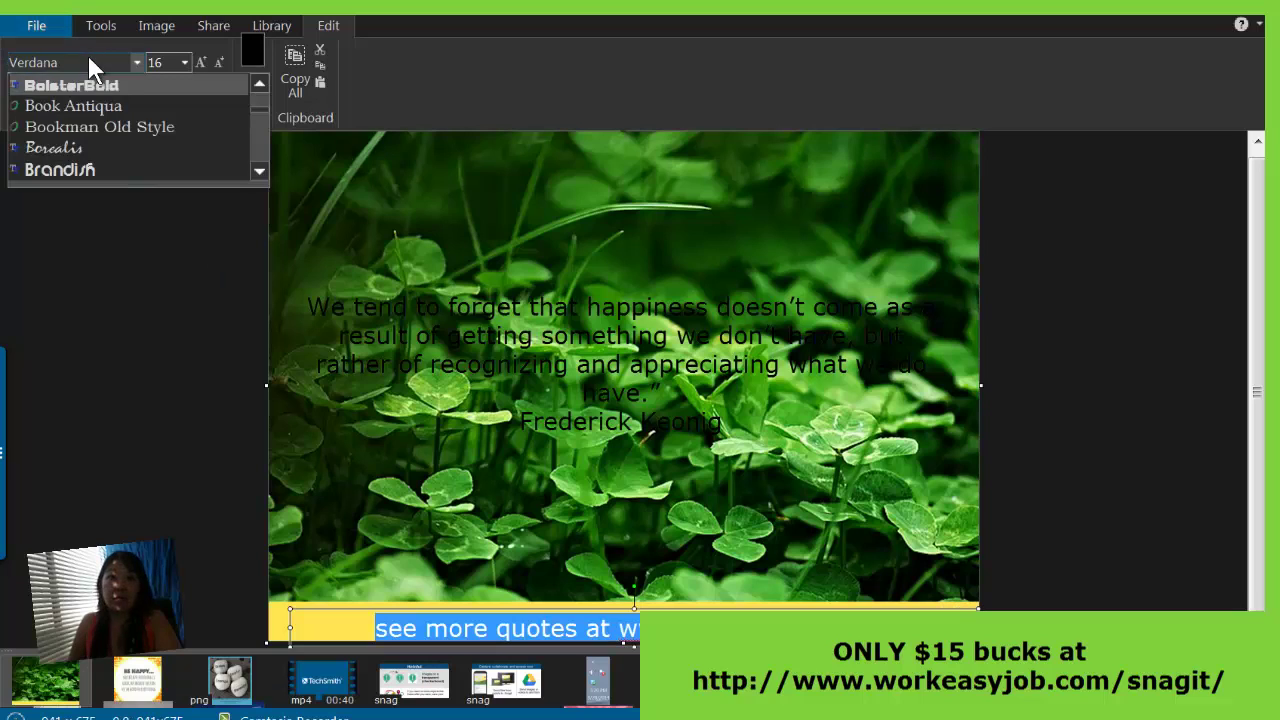
click(99, 84)
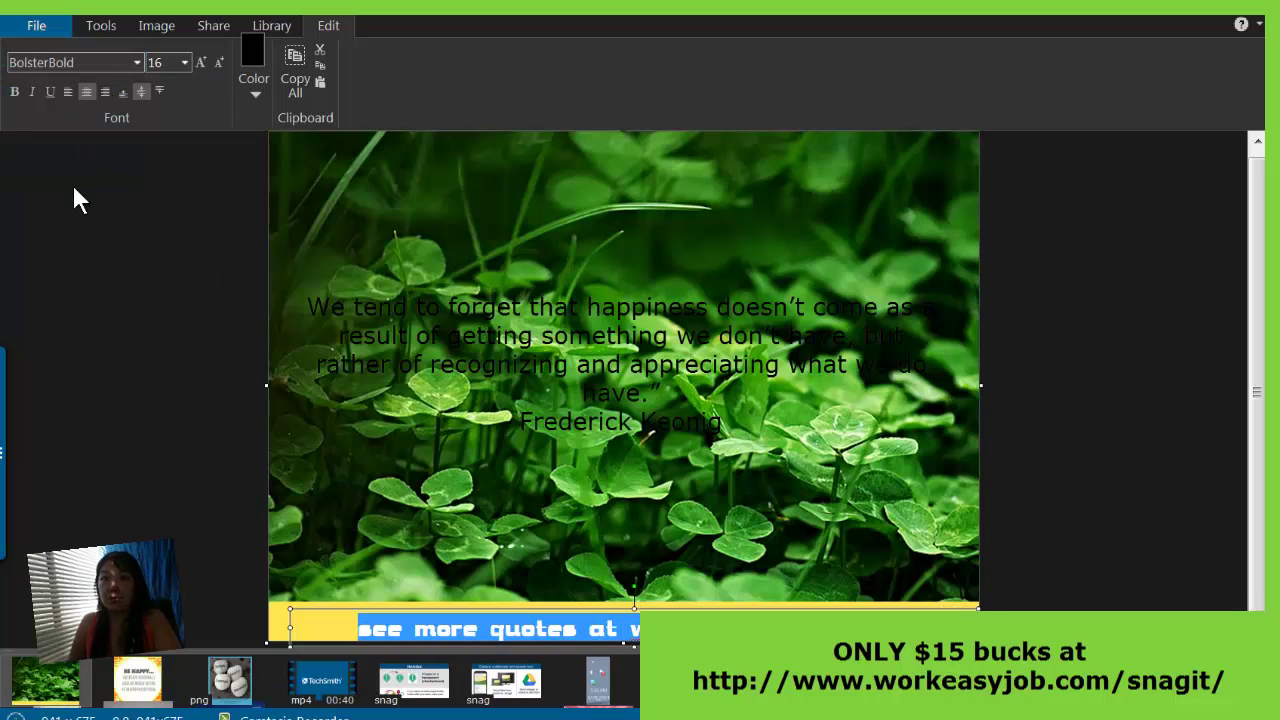
key(Escape)
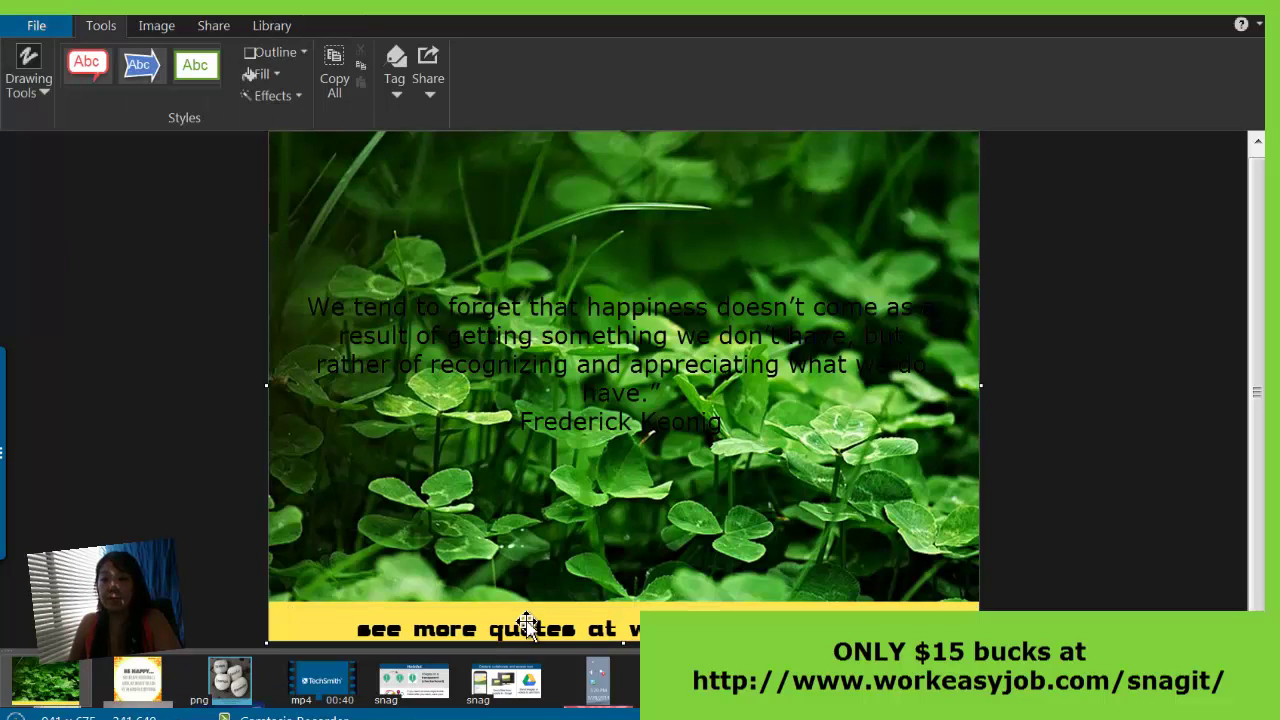
drag(528, 632, 521, 622)
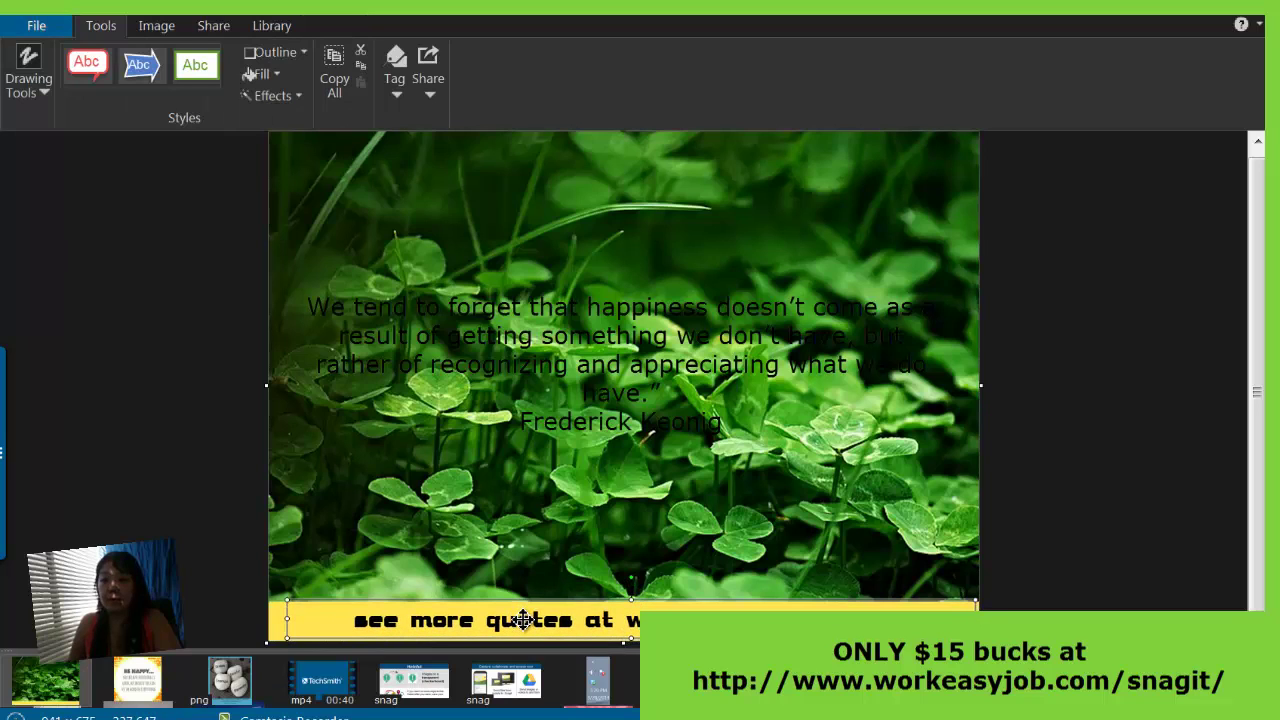
Try left and right alignment on the caption text and restore centered alignment
click(440, 627)
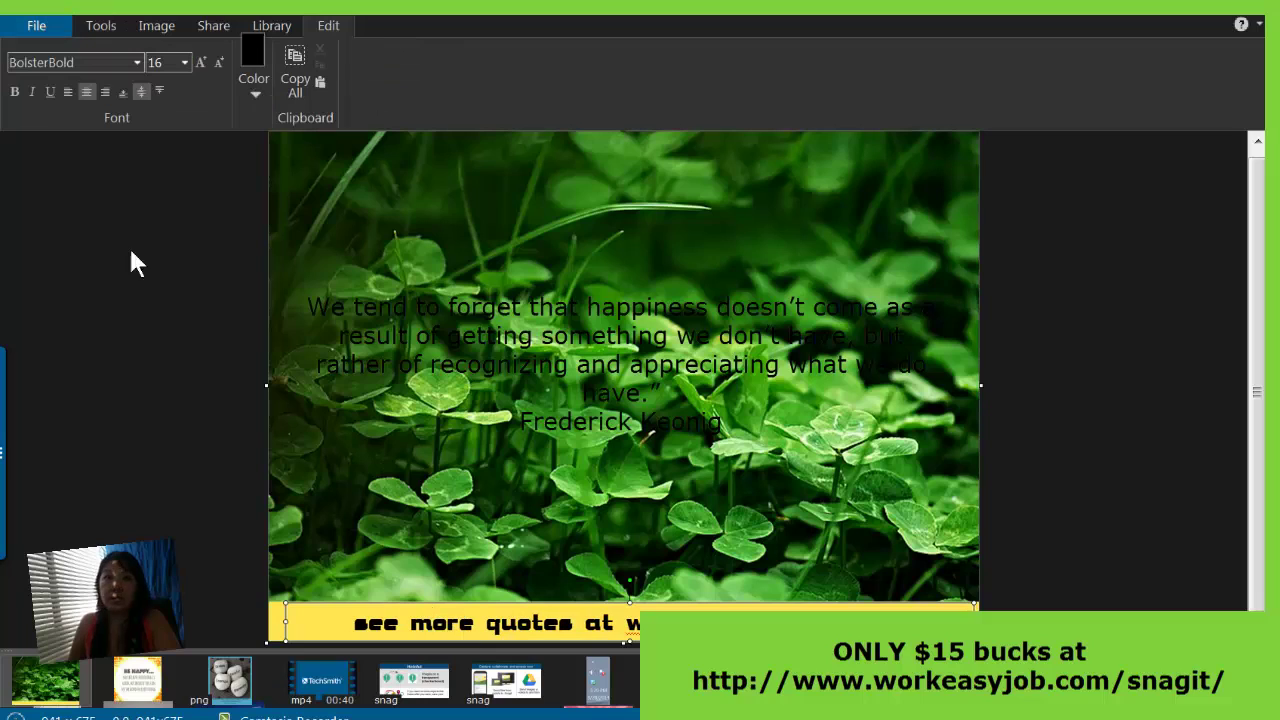
click(70, 91)
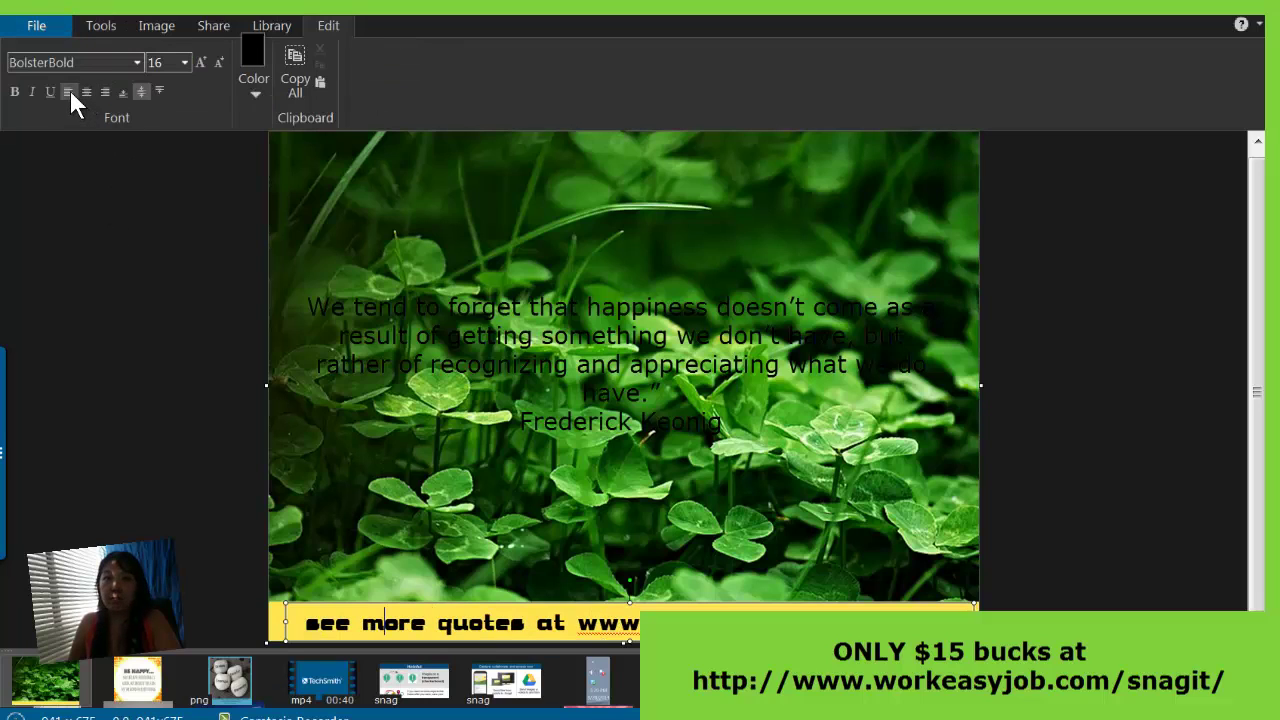
click(108, 93)
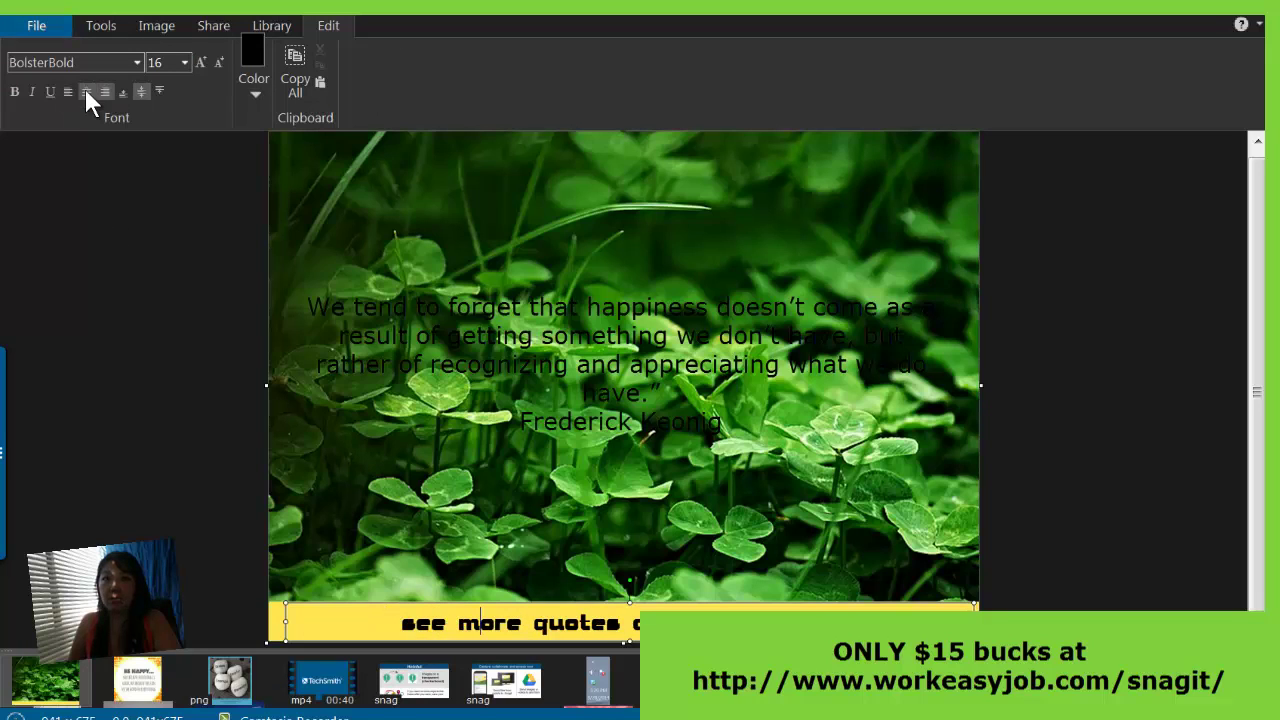
click(85, 89)
Set the entire quote, including the author line, in the BolsterBold font at size 20
click(540, 368)
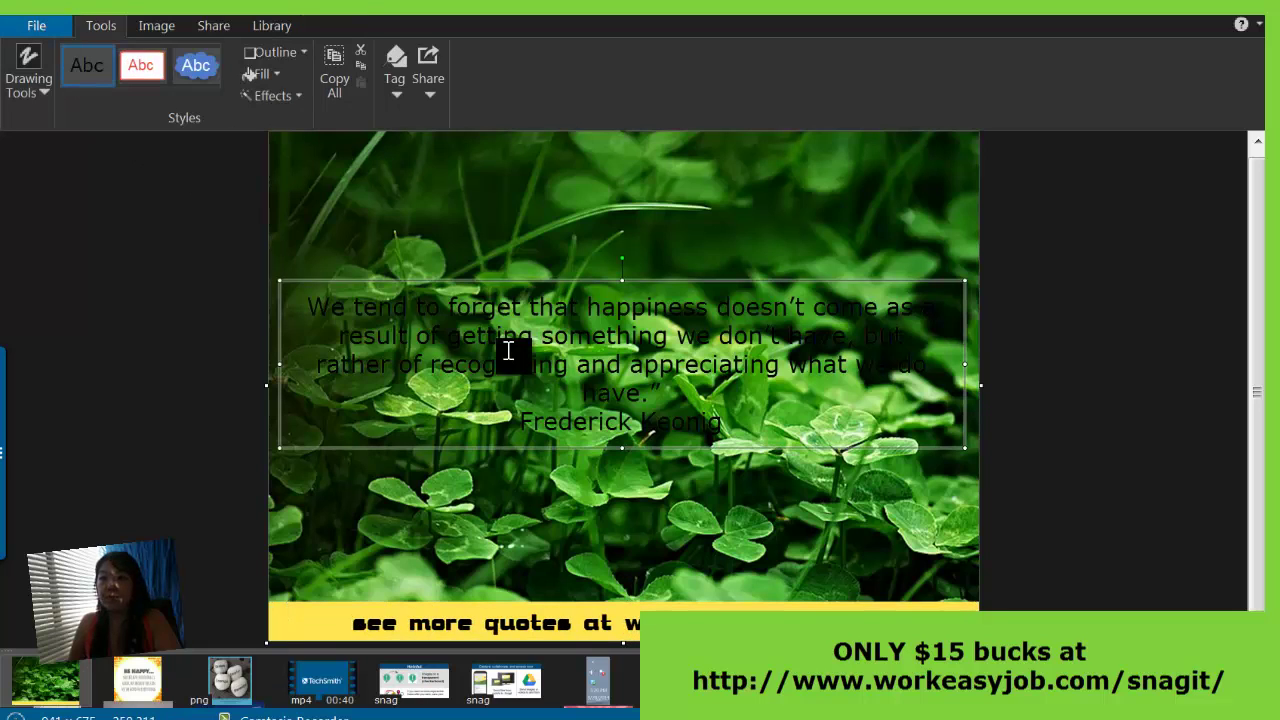
drag(309, 300, 780, 417)
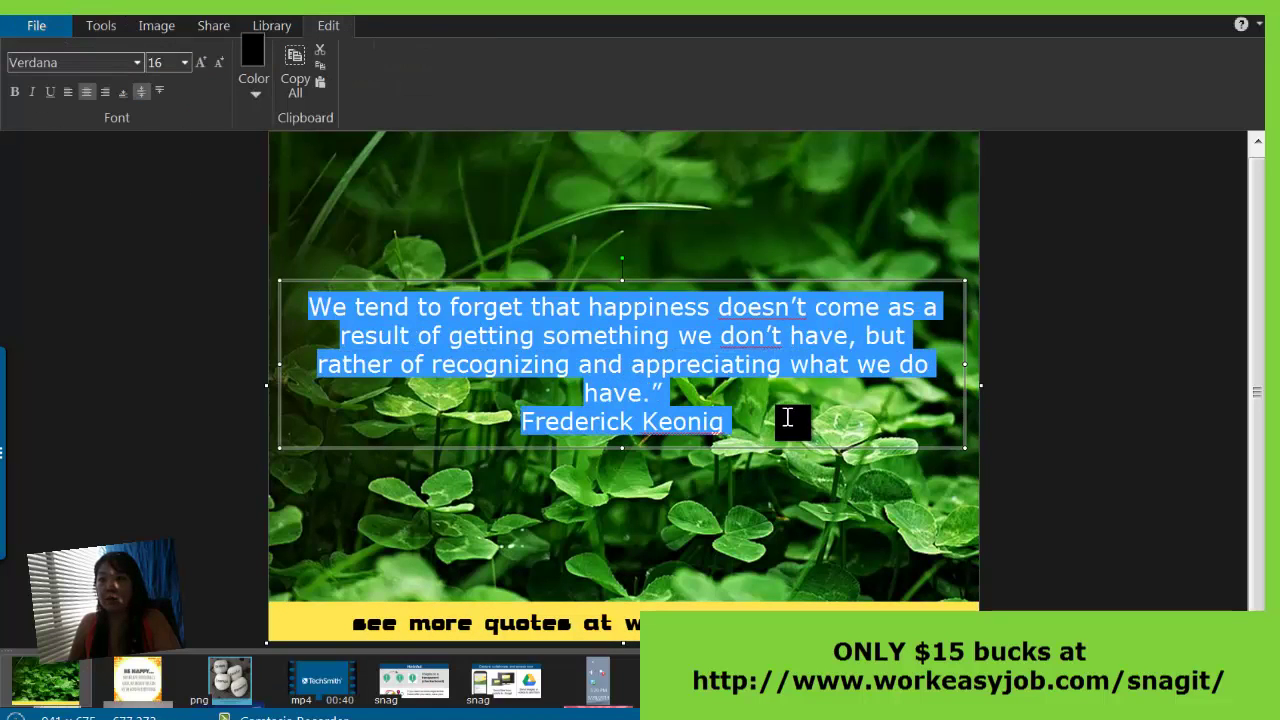
click(61, 66)
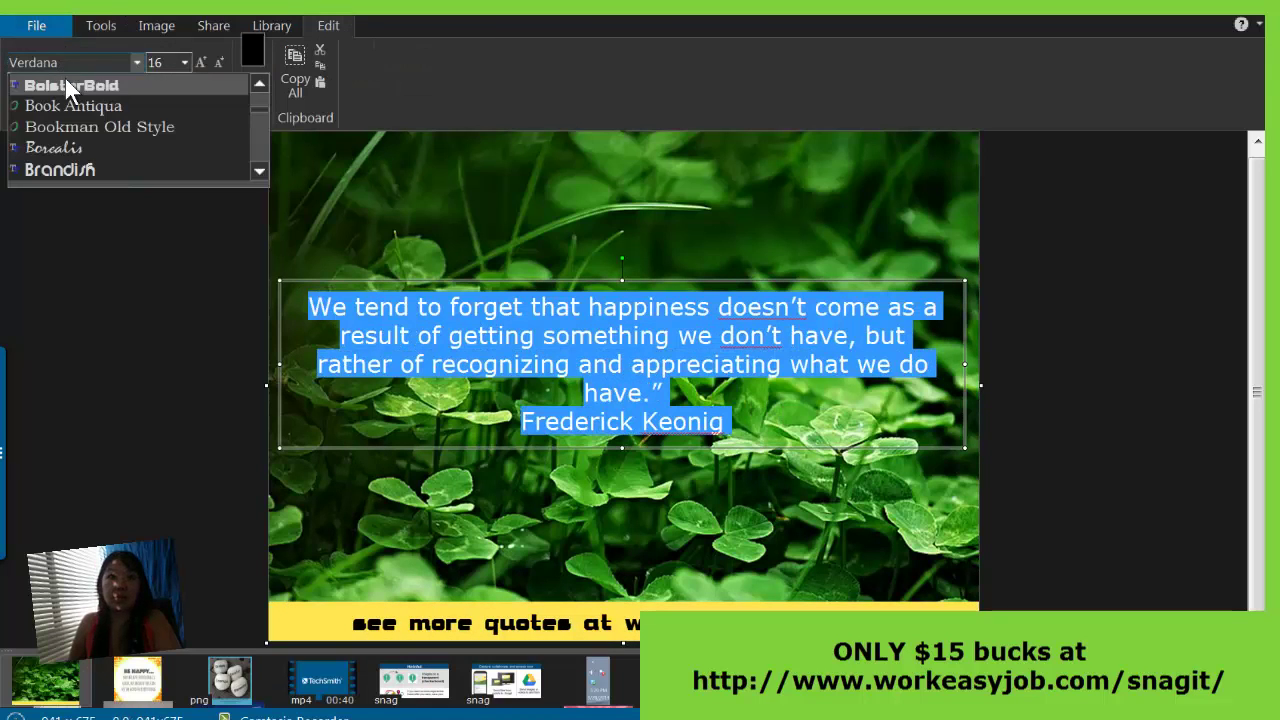
click(65, 82)
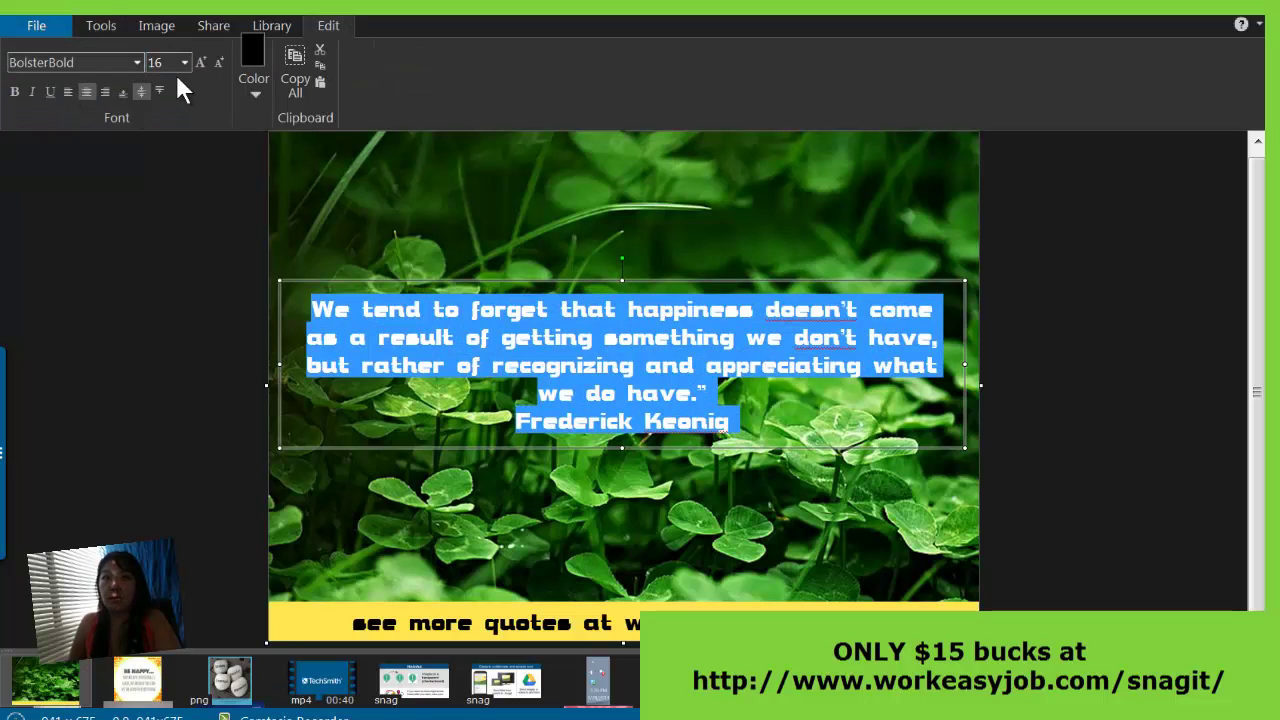
click(203, 60)
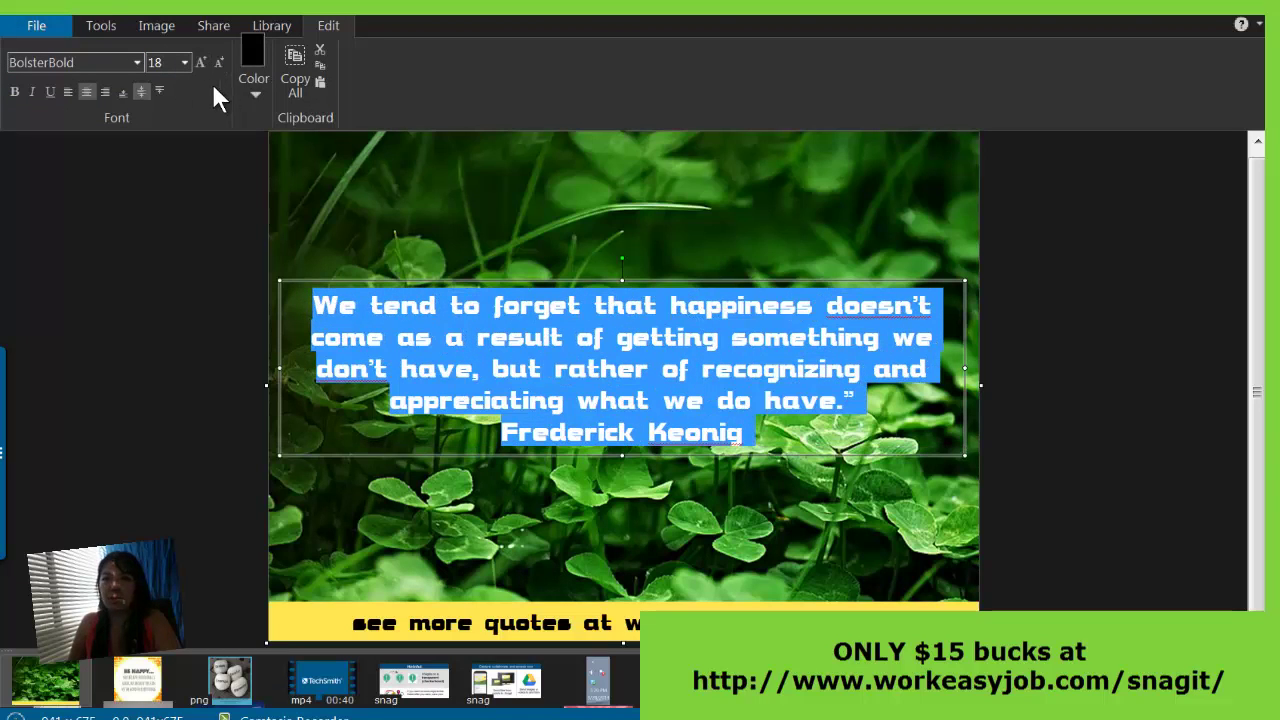
click(786, 460)
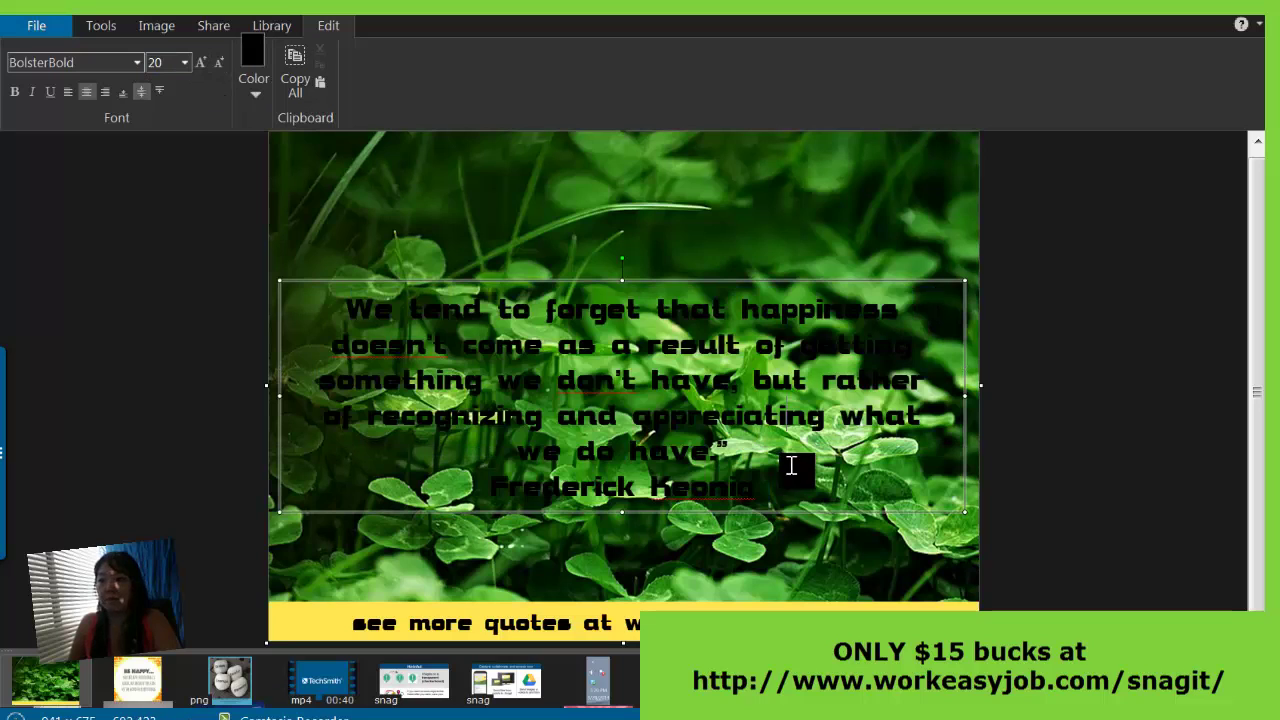
Reduce the author line to size 16 and delete the closing quotation mark at the end of the quote
drag(756, 484, 495, 488)
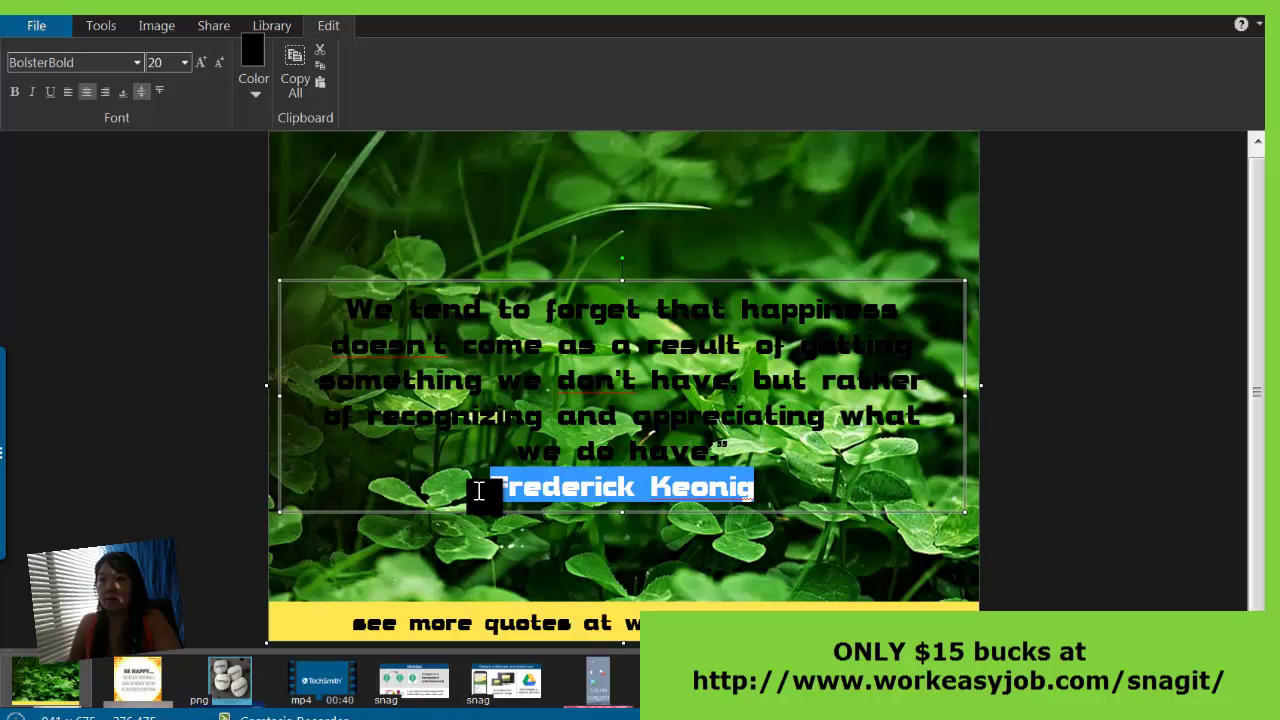
click(221, 62)
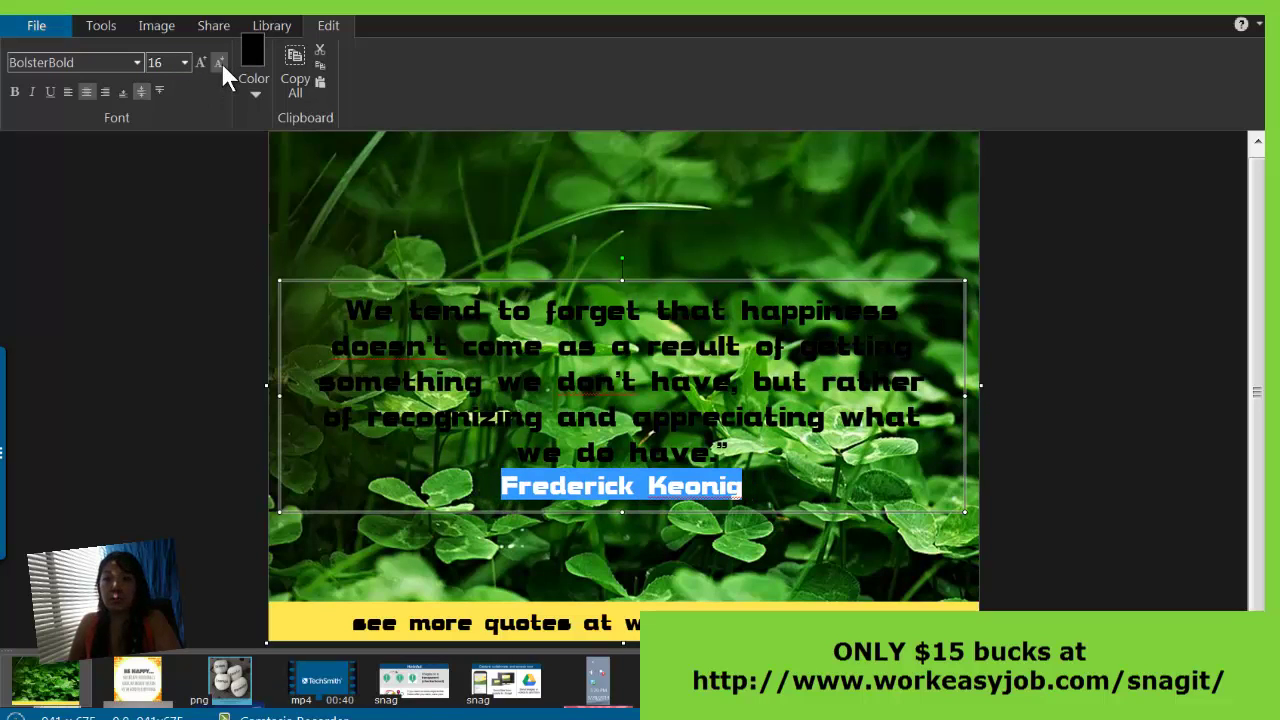
click(221, 62)
click(770, 462)
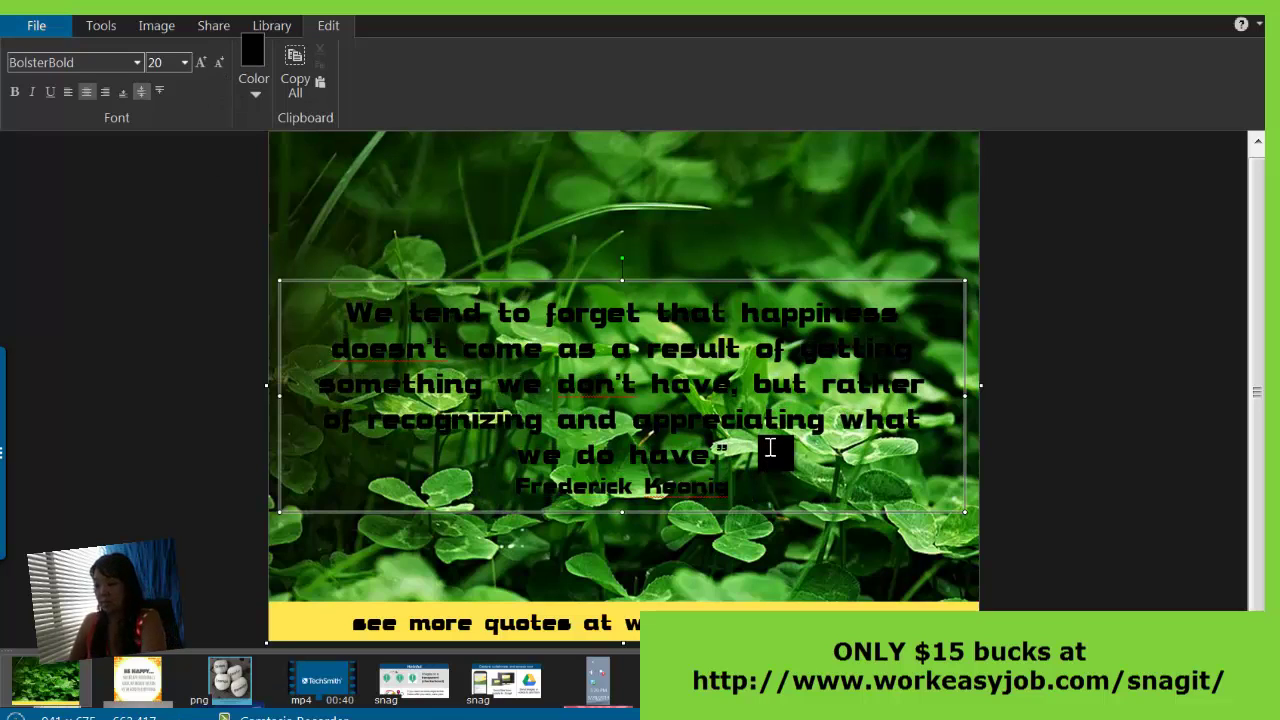
key(BackSpace)
Recolor the entire quote and author line white and apply the first preset shadow to the callout
drag(737, 500, 334, 260)
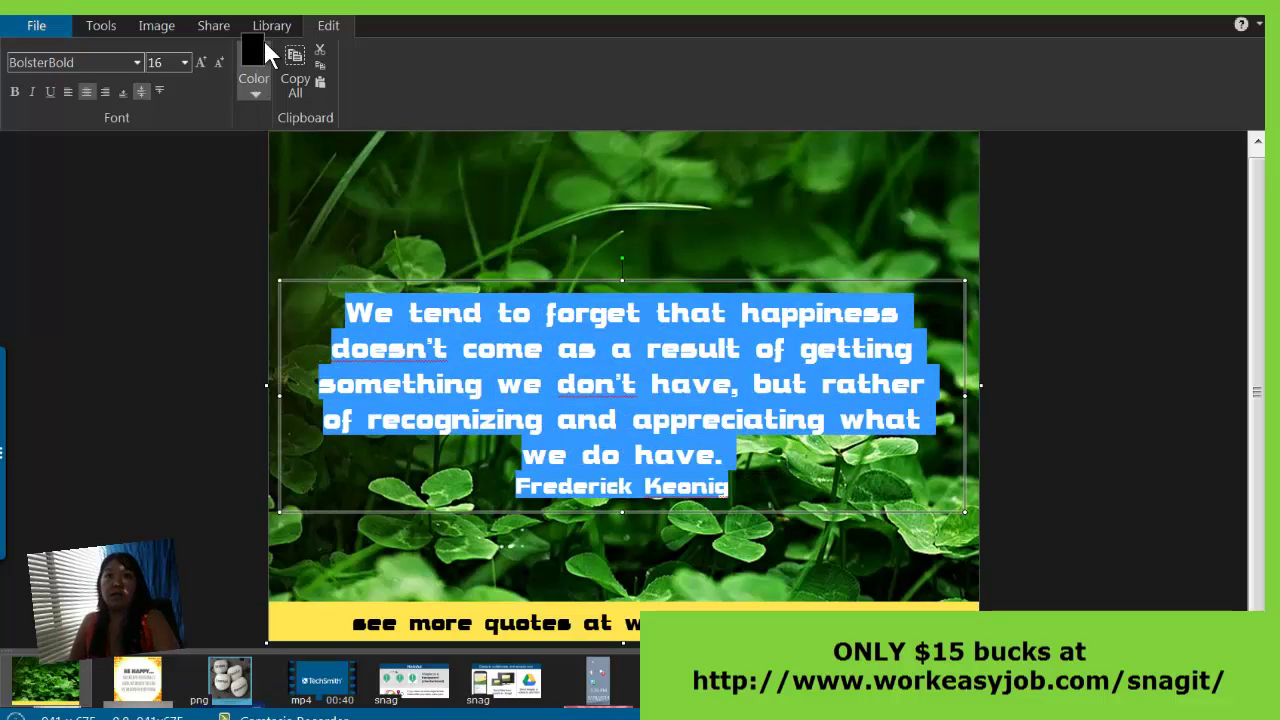
click(257, 42)
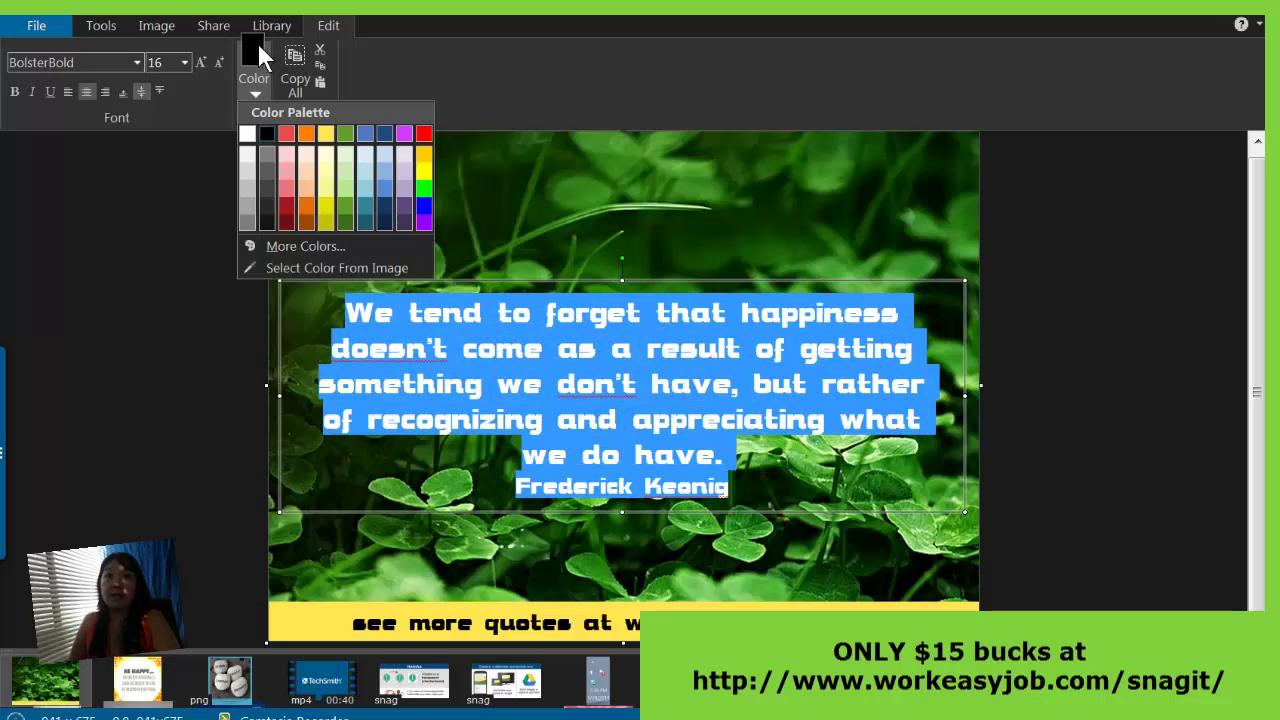
click(248, 136)
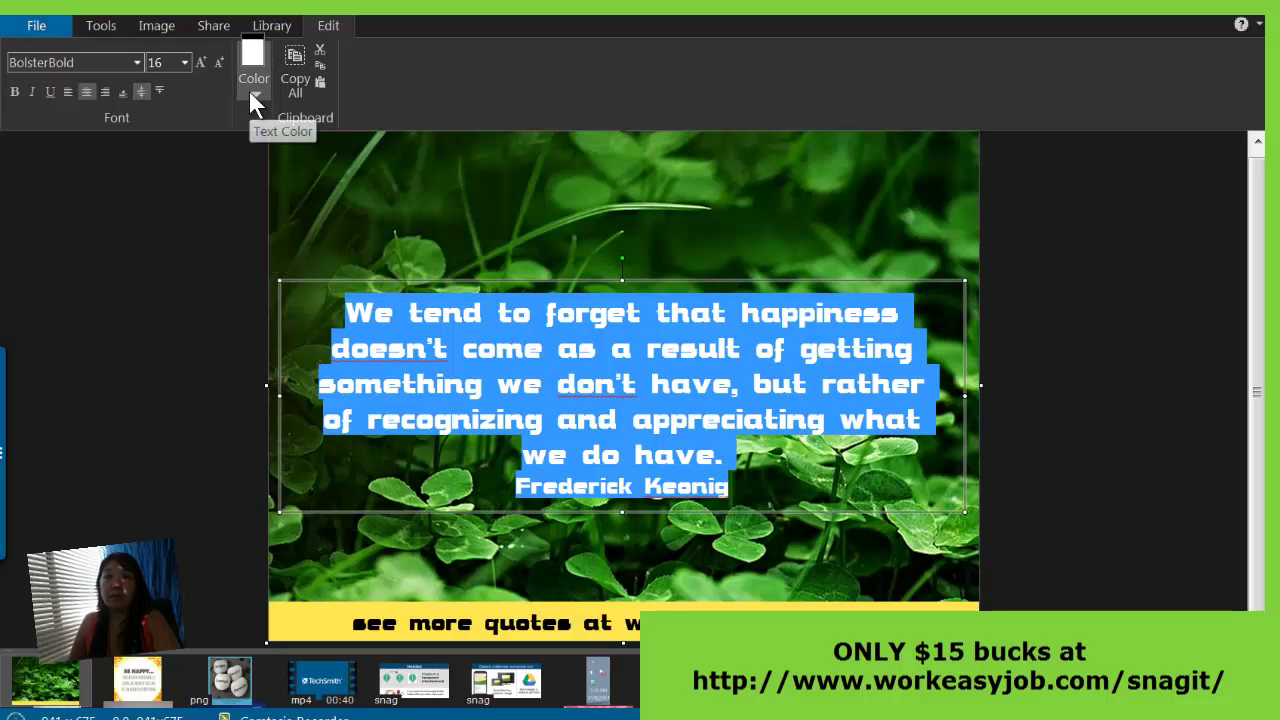
click(97, 23)
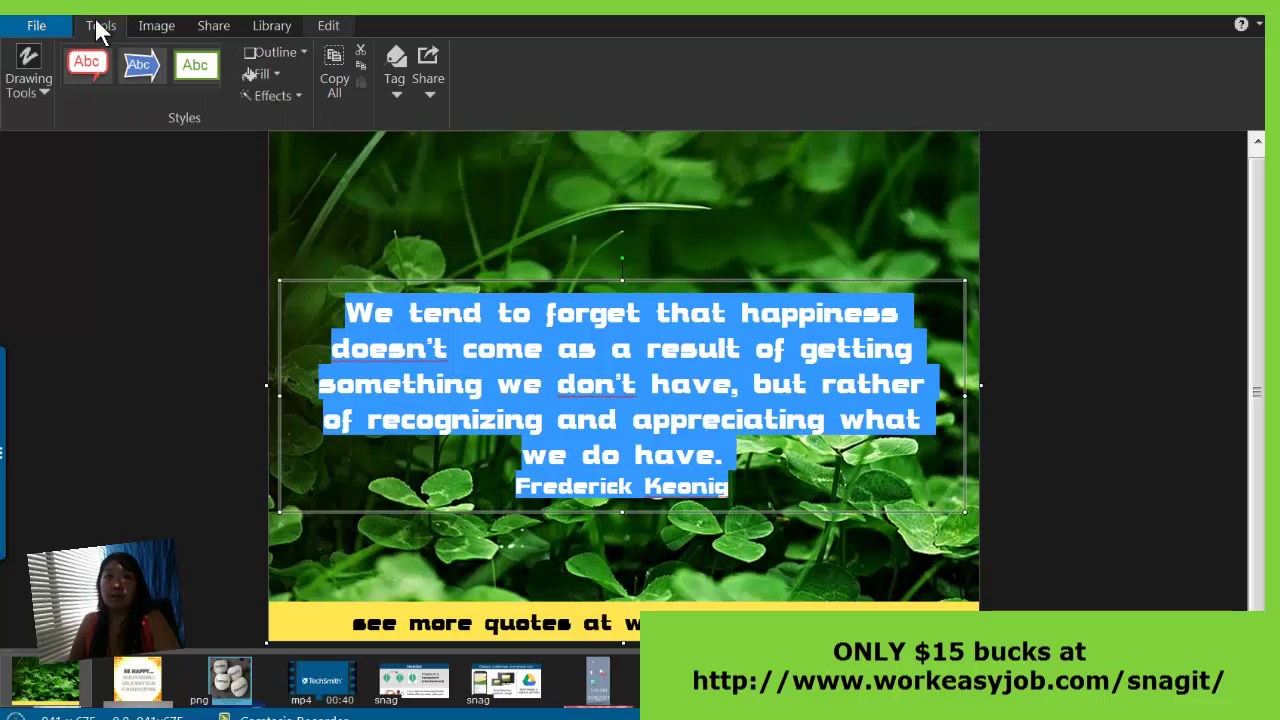
click(270, 95)
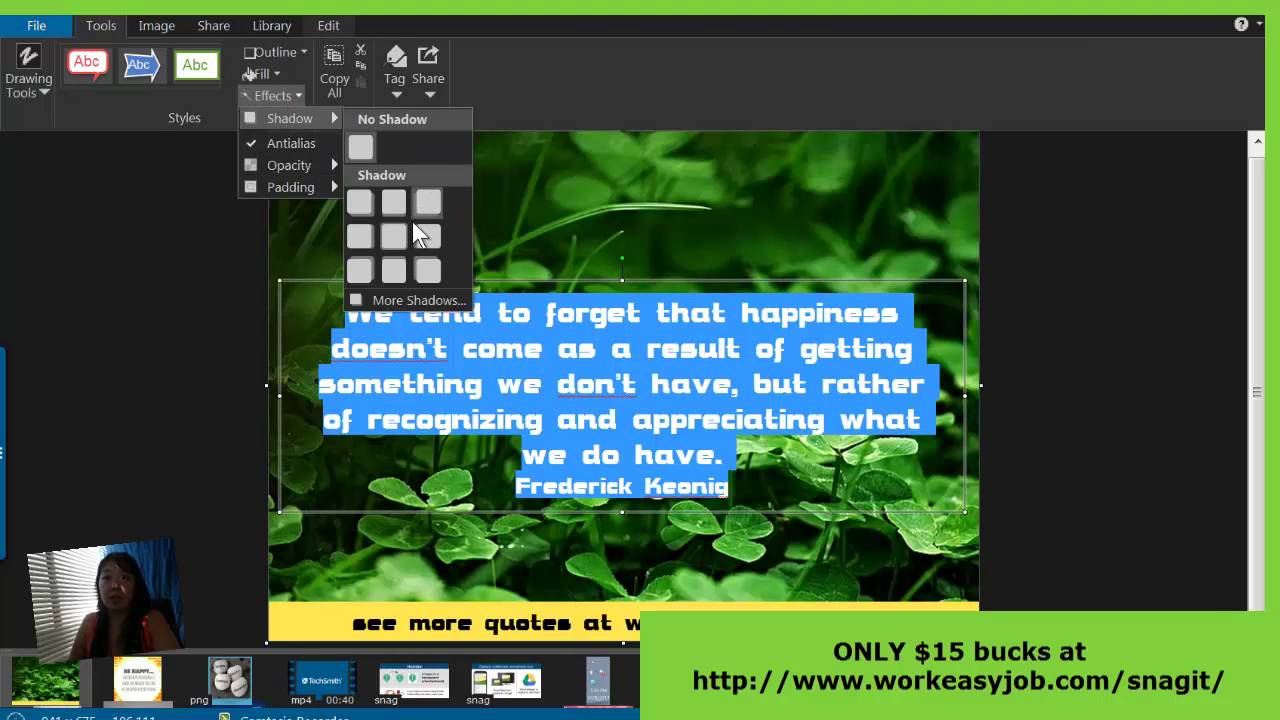
click(357, 201)
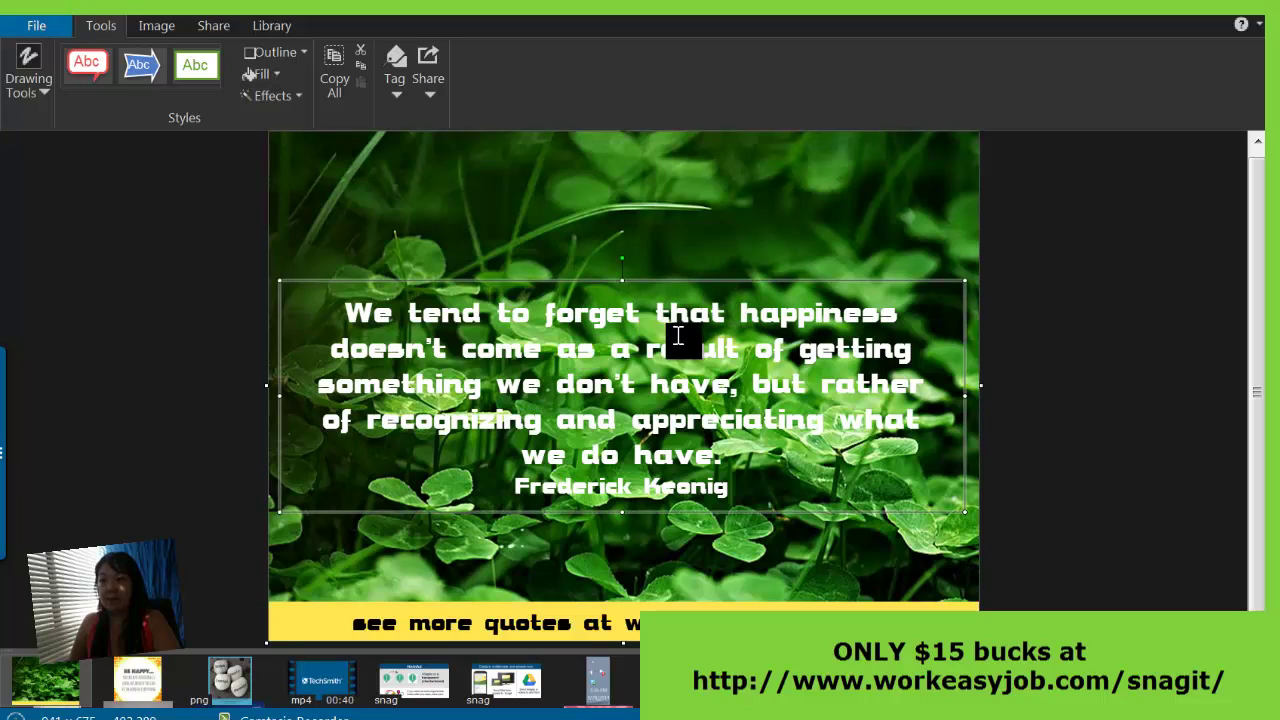
Break the quote into shorter lines after "that", "come", "getting" and "have,"
click(740, 302)
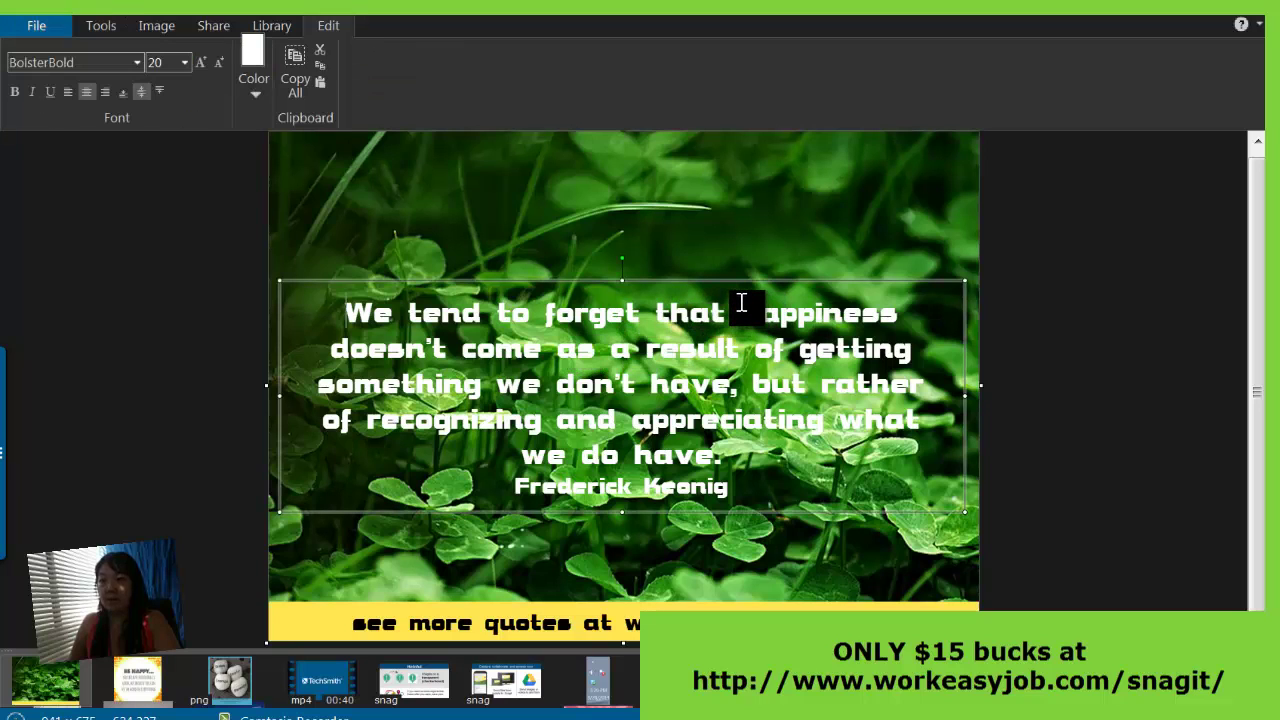
key(Return)
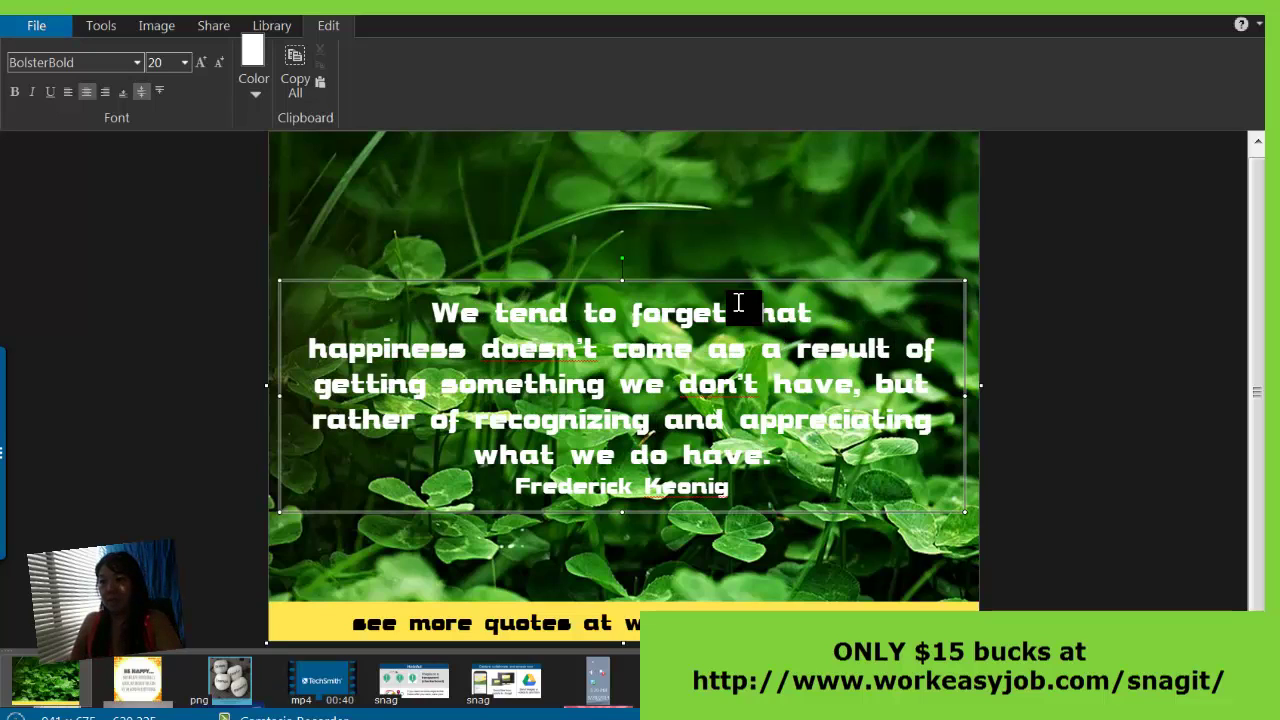
key(ctrl+Right)
key(ctrl+Right)
key(ctrl+Right)
key(Return)
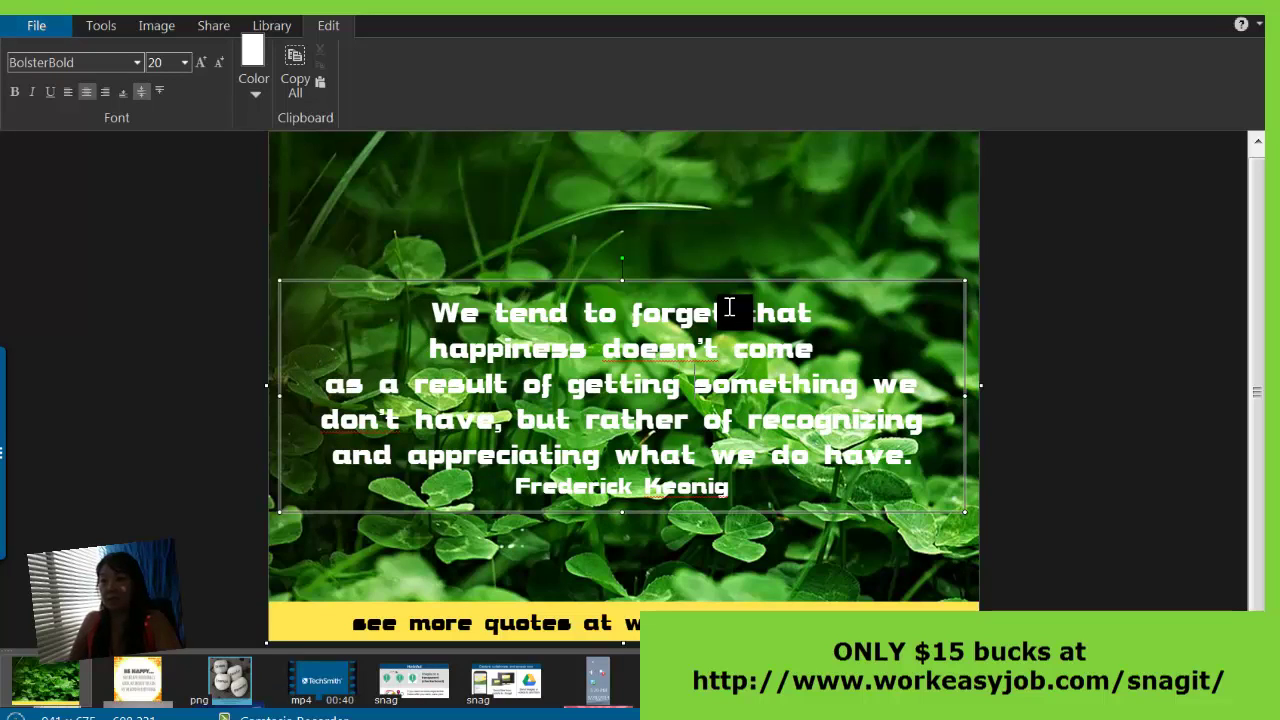
key(Return)
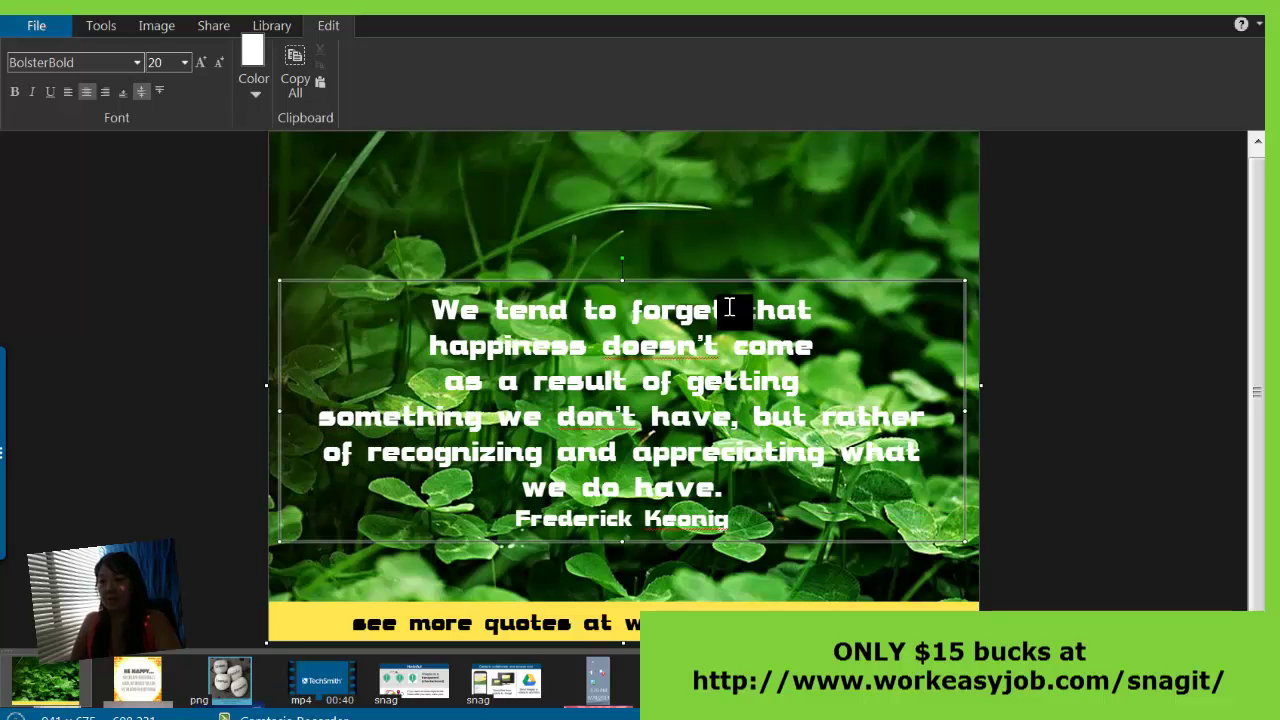
key(Return)
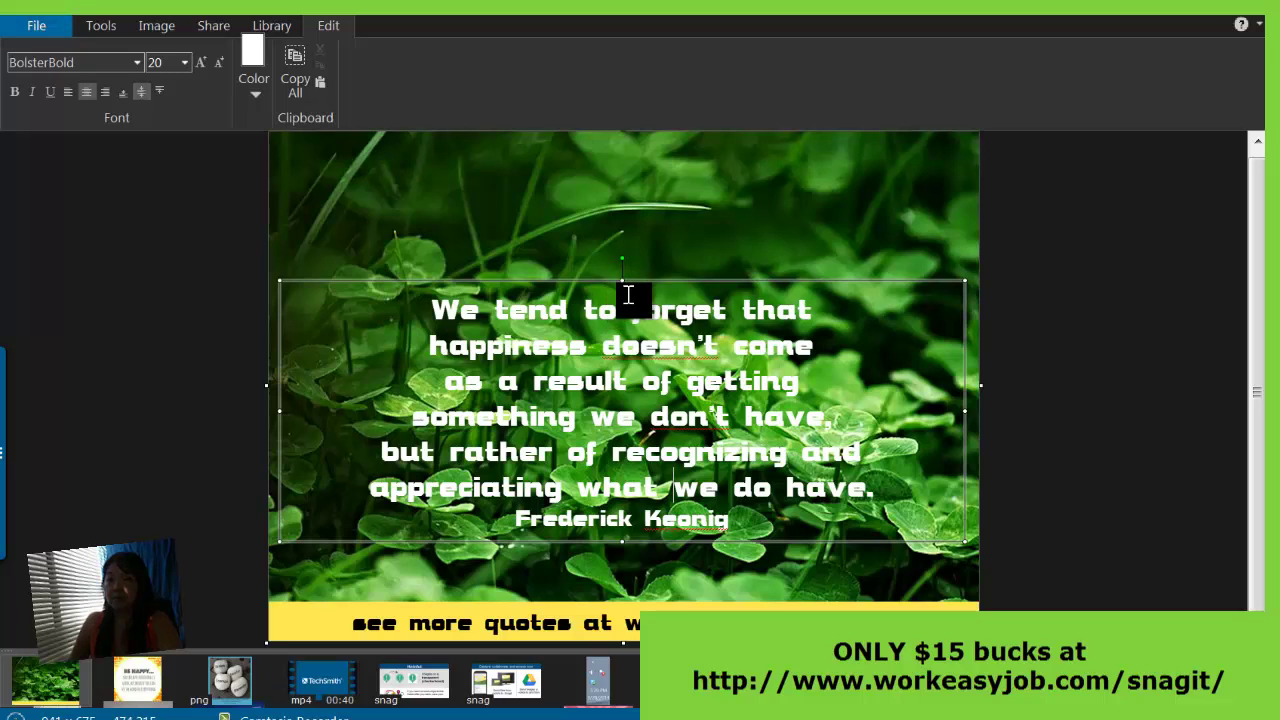
Extend the quote callout's upper edge upward and rotate the callout slightly counterclockwise
drag(622, 281, 622, 250)
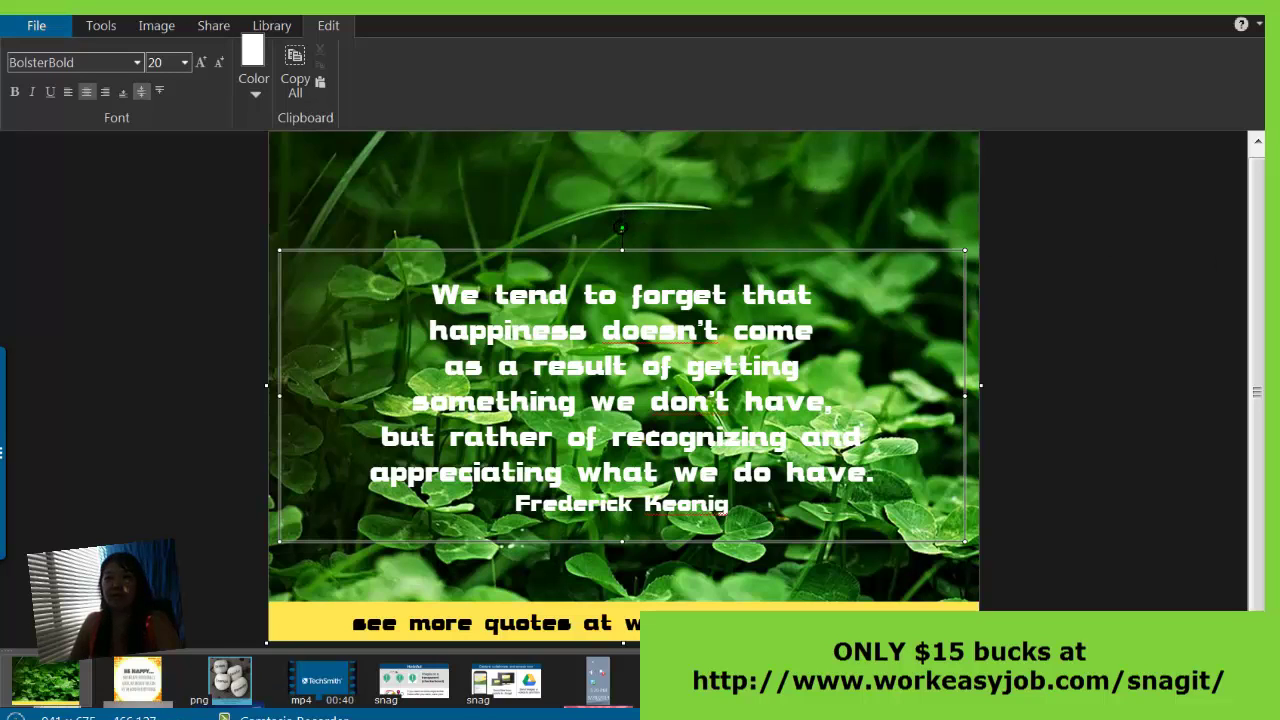
click(622, 218)
drag(606, 228, 594, 230)
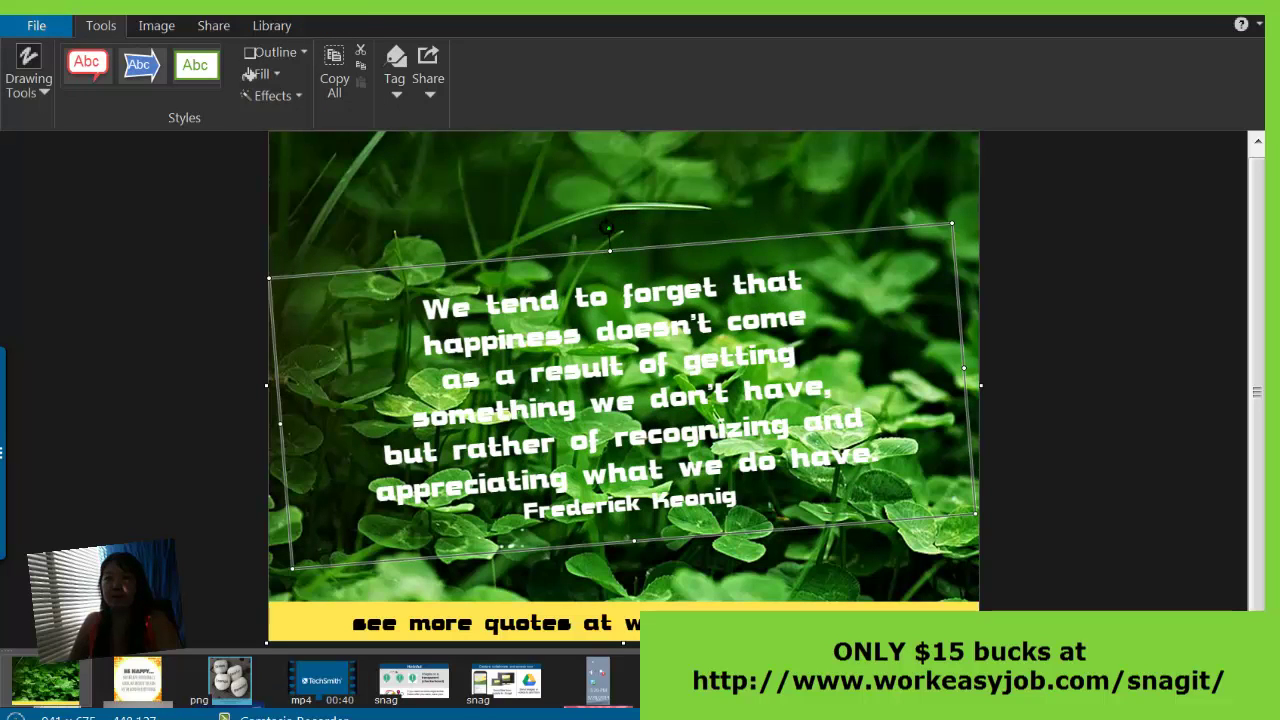
click(586, 360)
drag(586, 360, 590, 313)
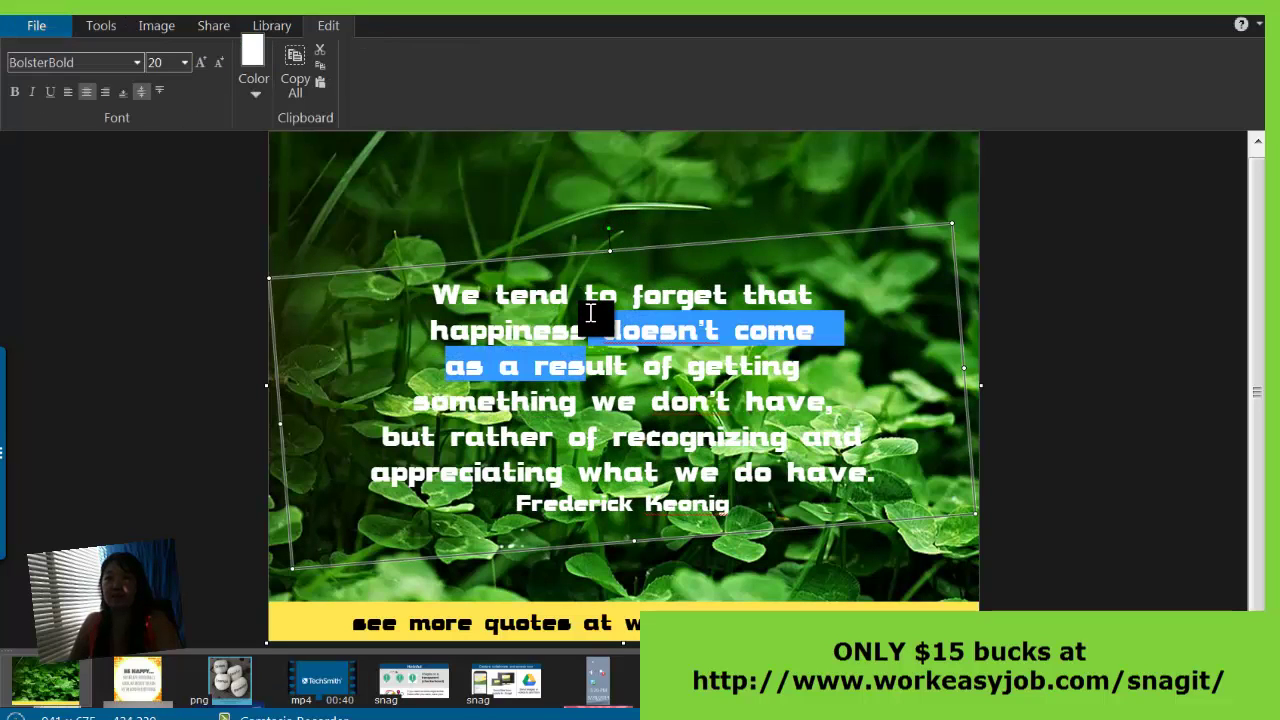
click(640, 210)
click(610, 288)
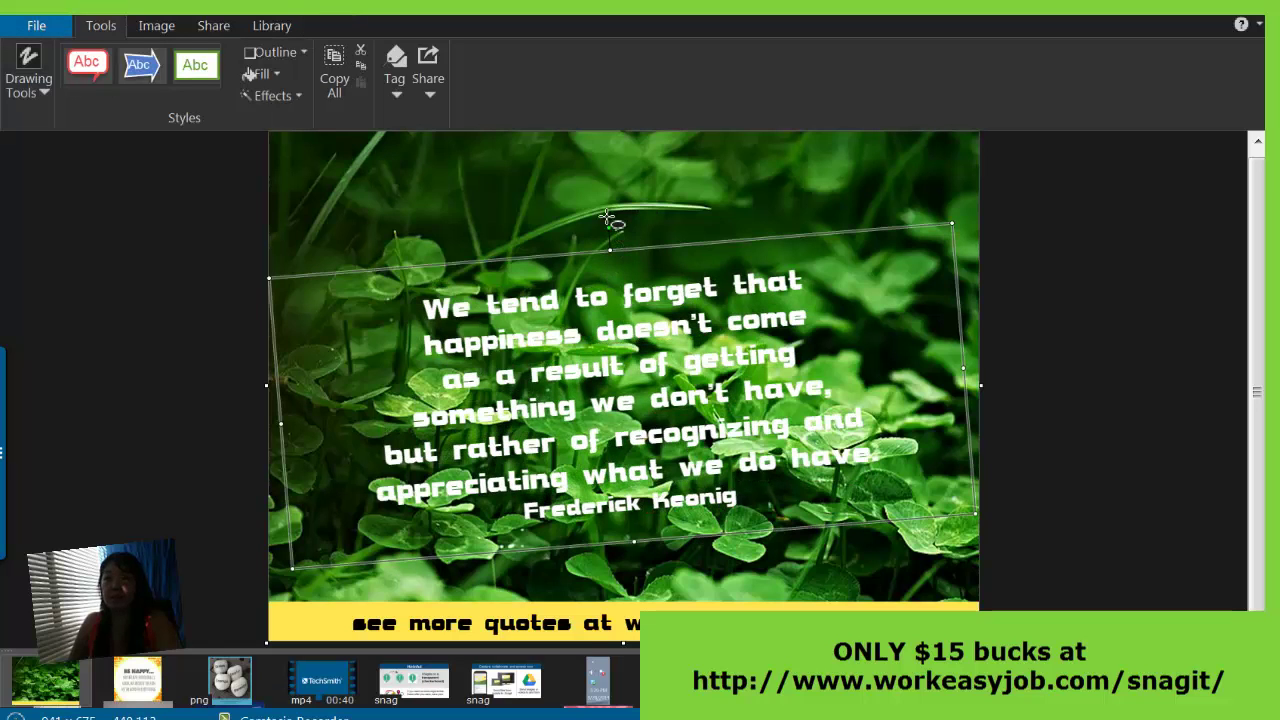
Rotate the quote callout further counterclockwise, move it higher on the clover photo and deselect it
drag(607, 228, 562, 180)
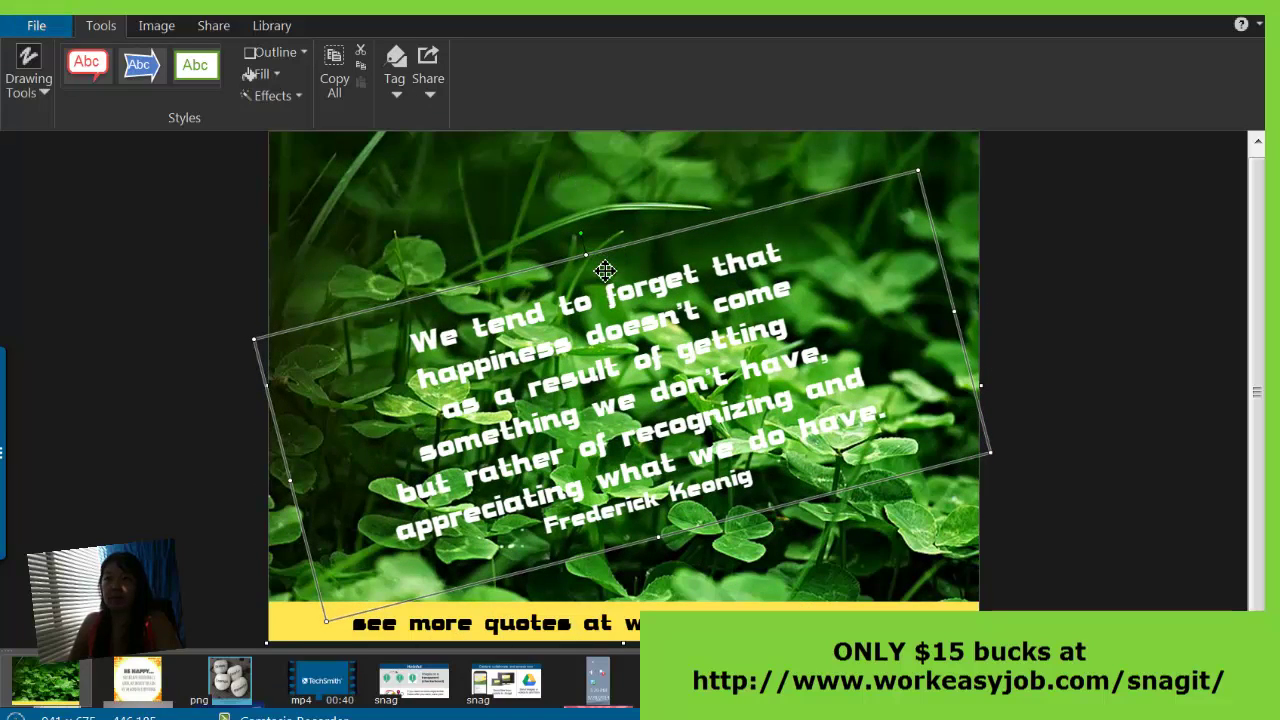
drag(605, 257, 578, 187)
click(1033, 306)
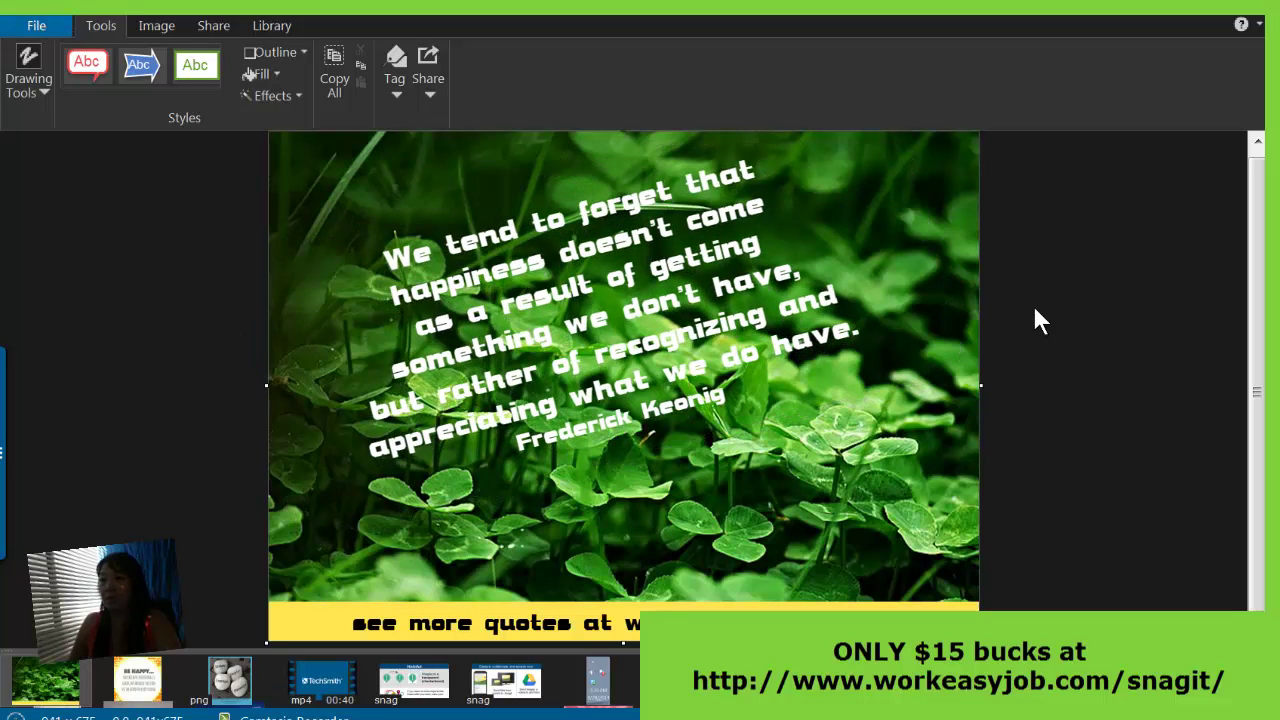
Save a copy of the quote image in standard format as a PNG named "snagit demo" in the Snagit folder
click(42, 27)
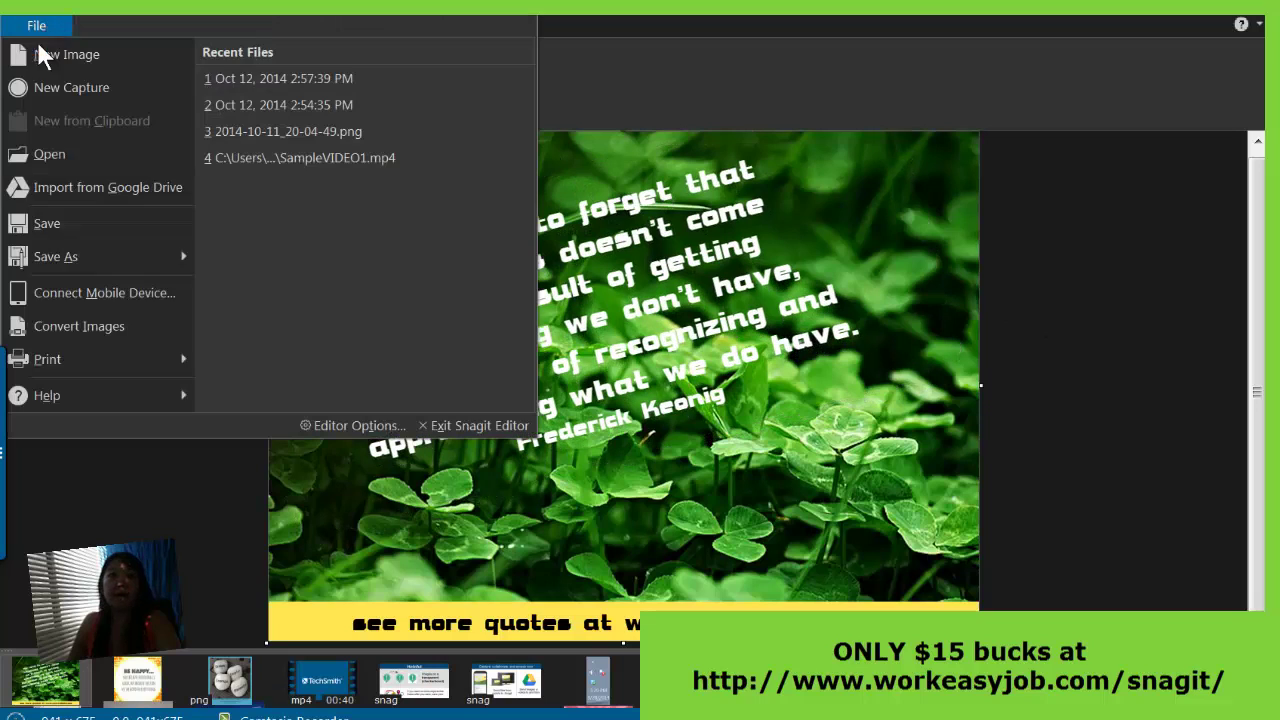
mouse_move(55, 258)
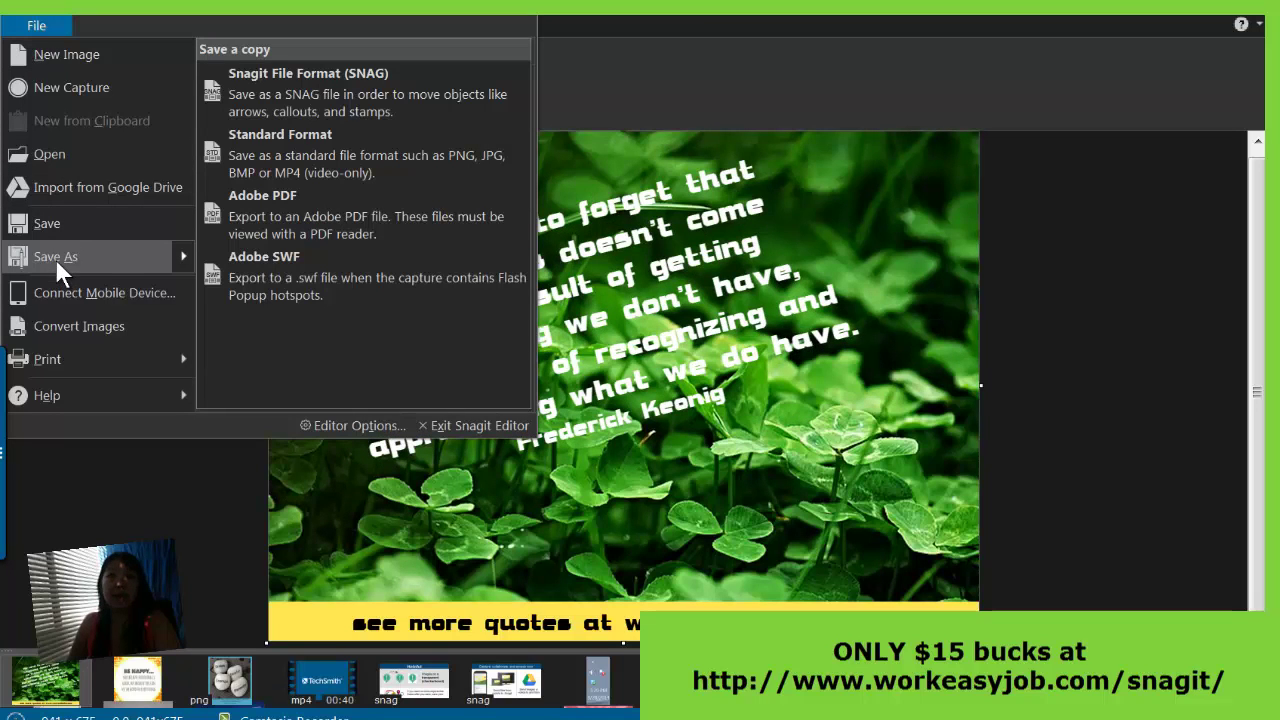
click(322, 160)
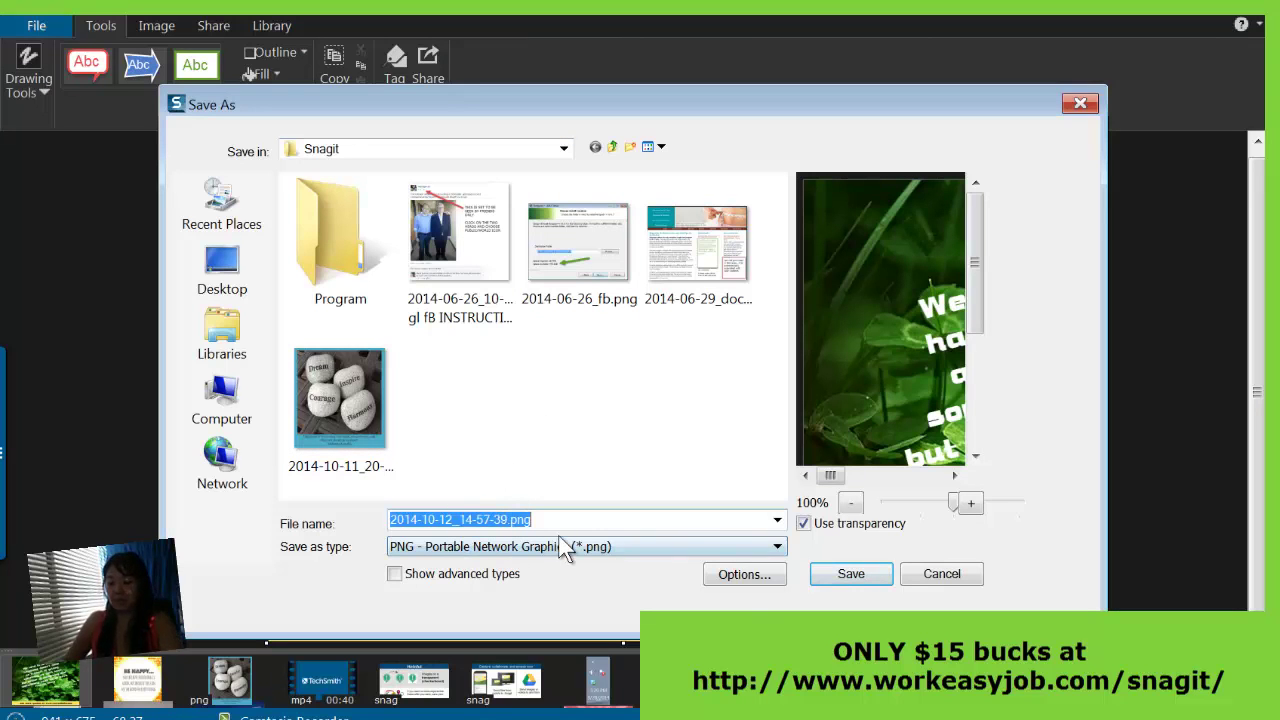
text(snagit)
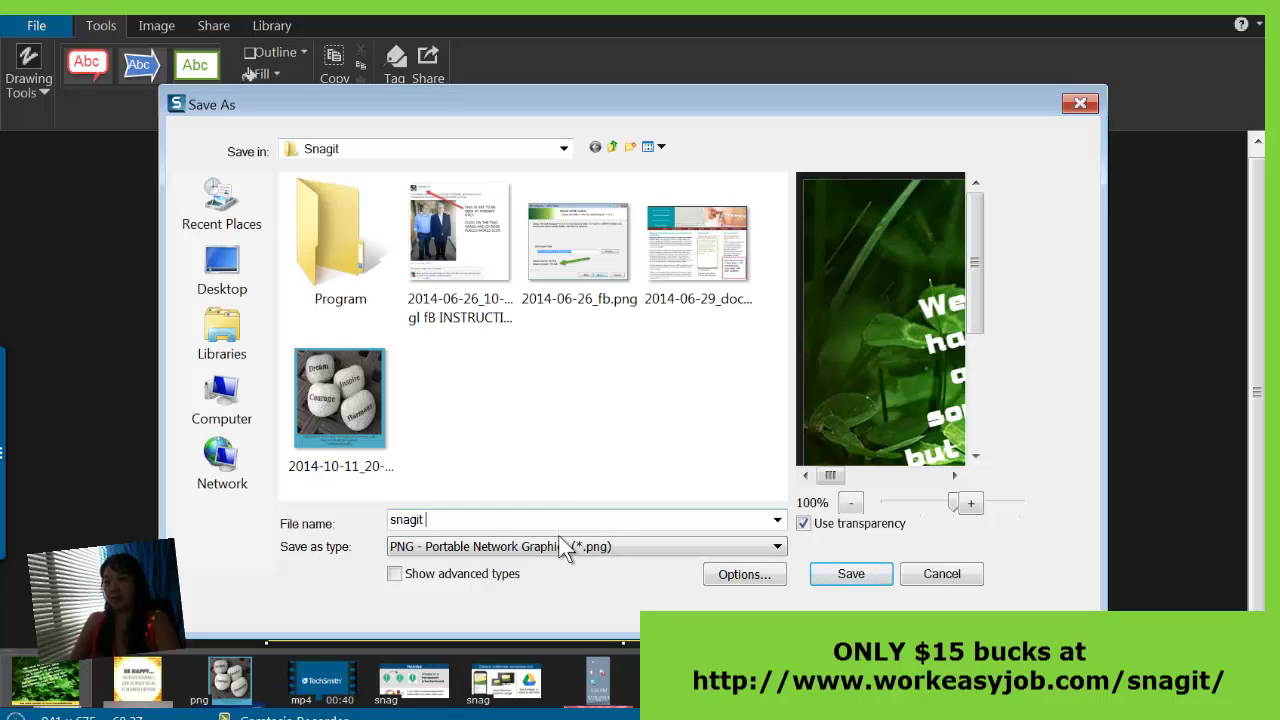
text( demo)
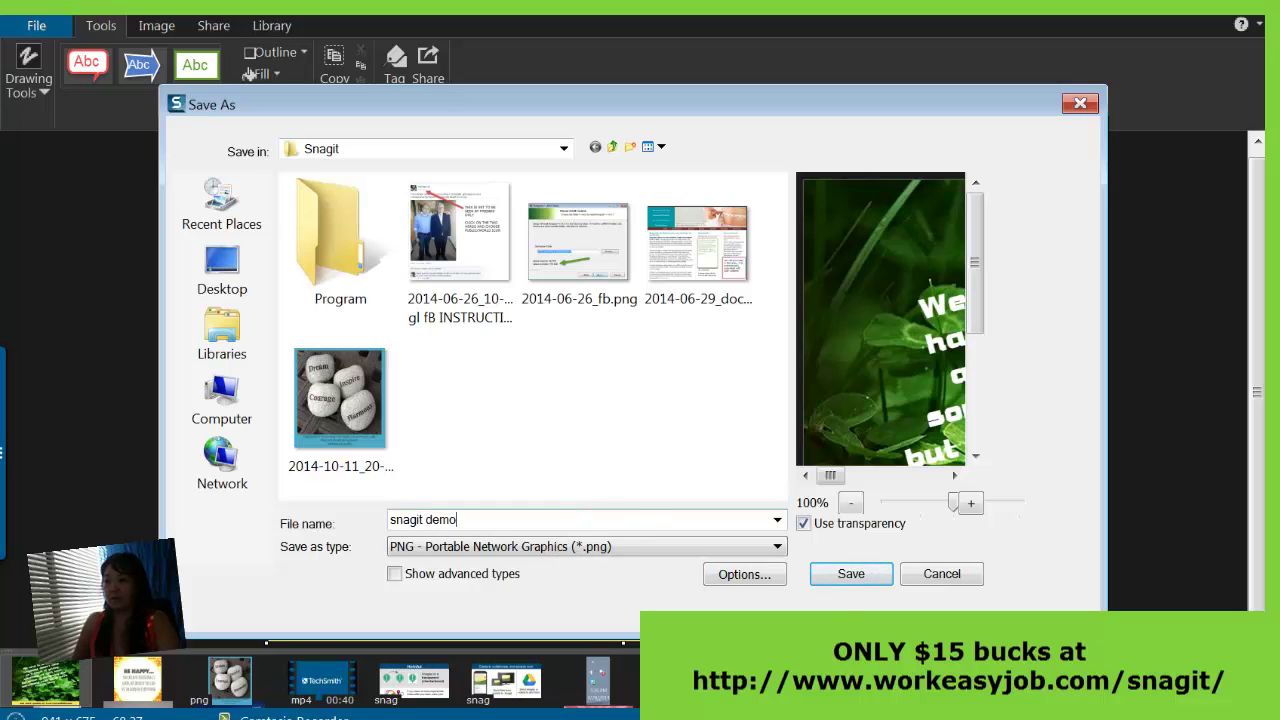
click(841, 582)
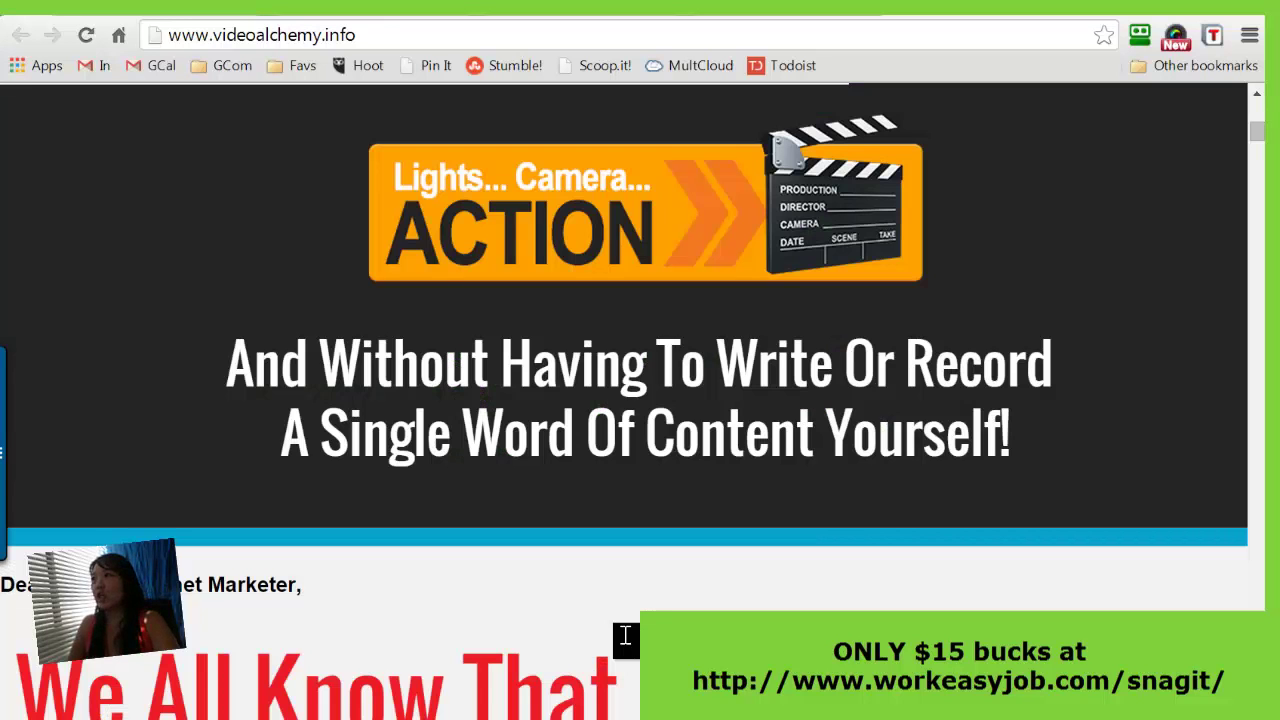
Capture the orange "Lights... Camera... ACTION" banner on the videoalchemy.info page in the browser as a 771 x 249 image
scroll(625, 635, up, 1)
scroll(625, 635, up, 4)
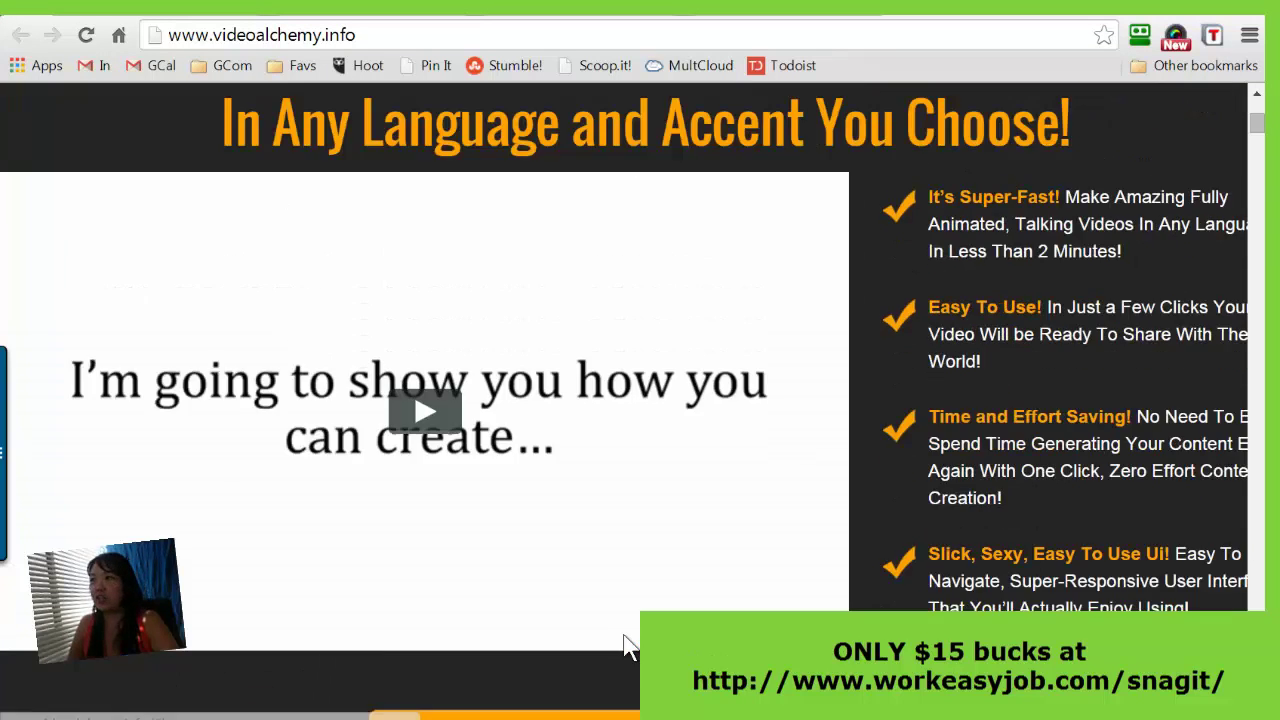
scroll(623, 643, down, 1)
scroll(625, 641, down, 3)
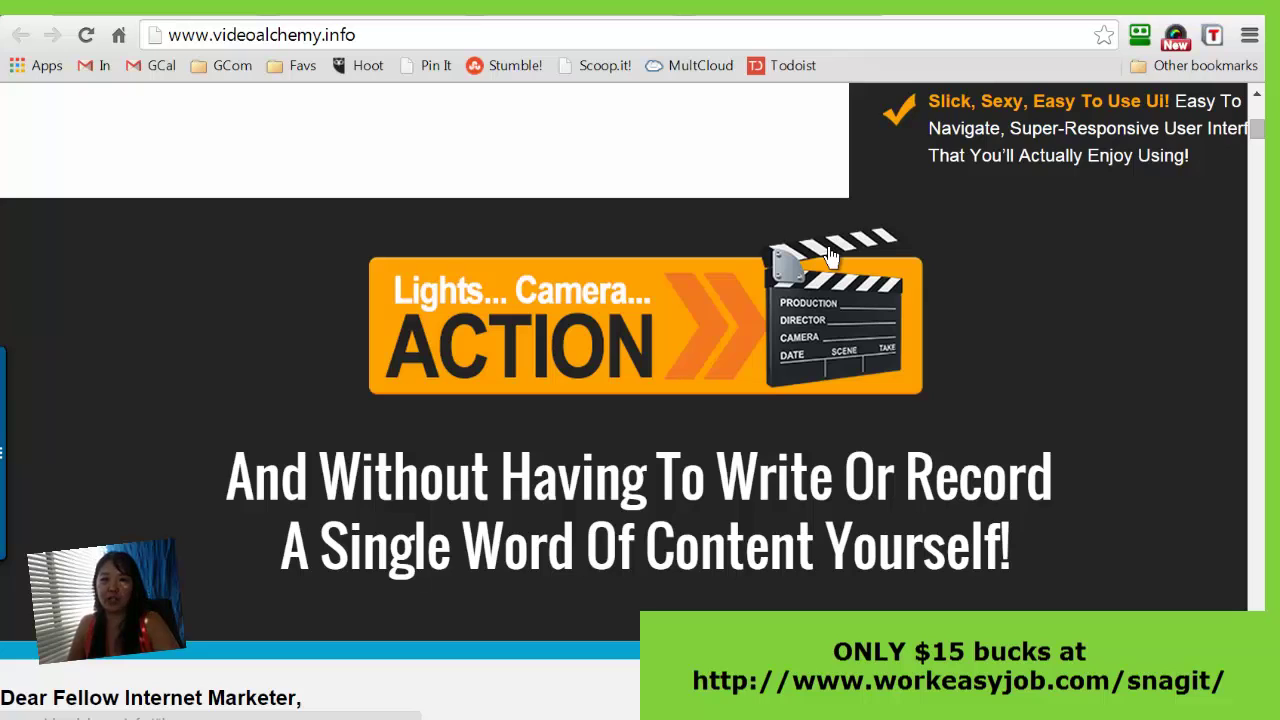
click(8, 455)
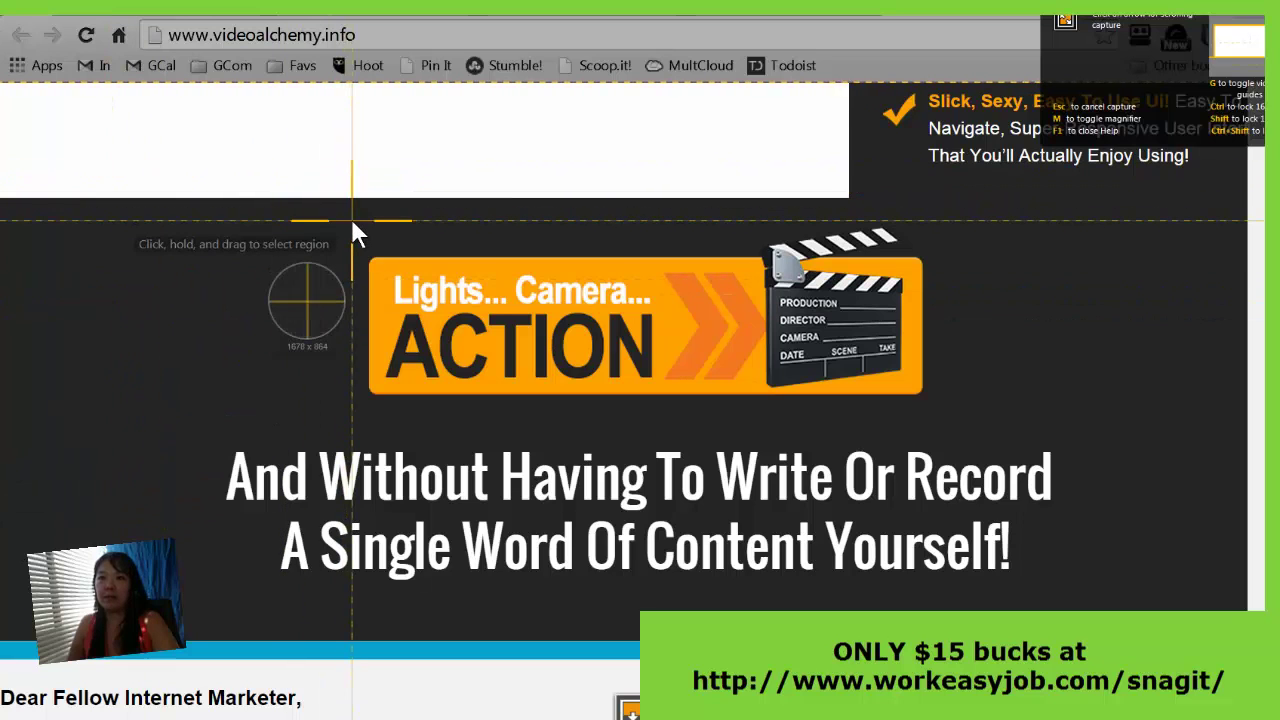
drag(352, 220, 933, 409)
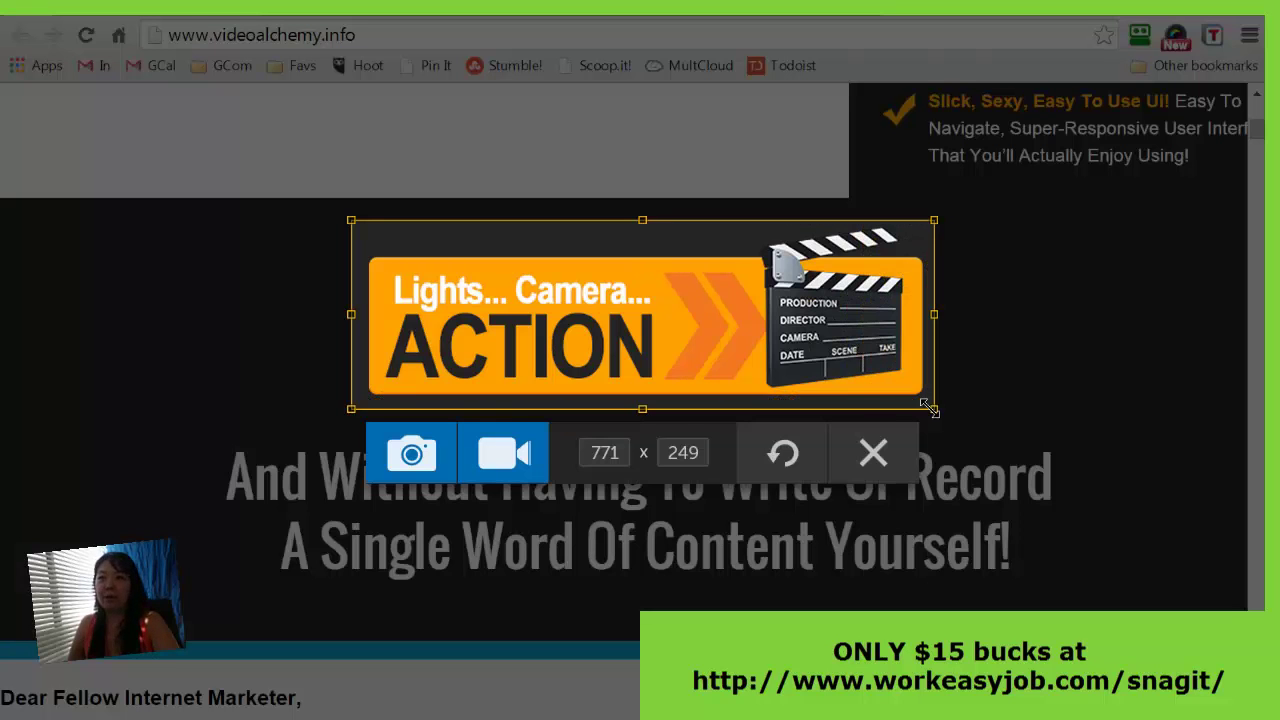
click(398, 457)
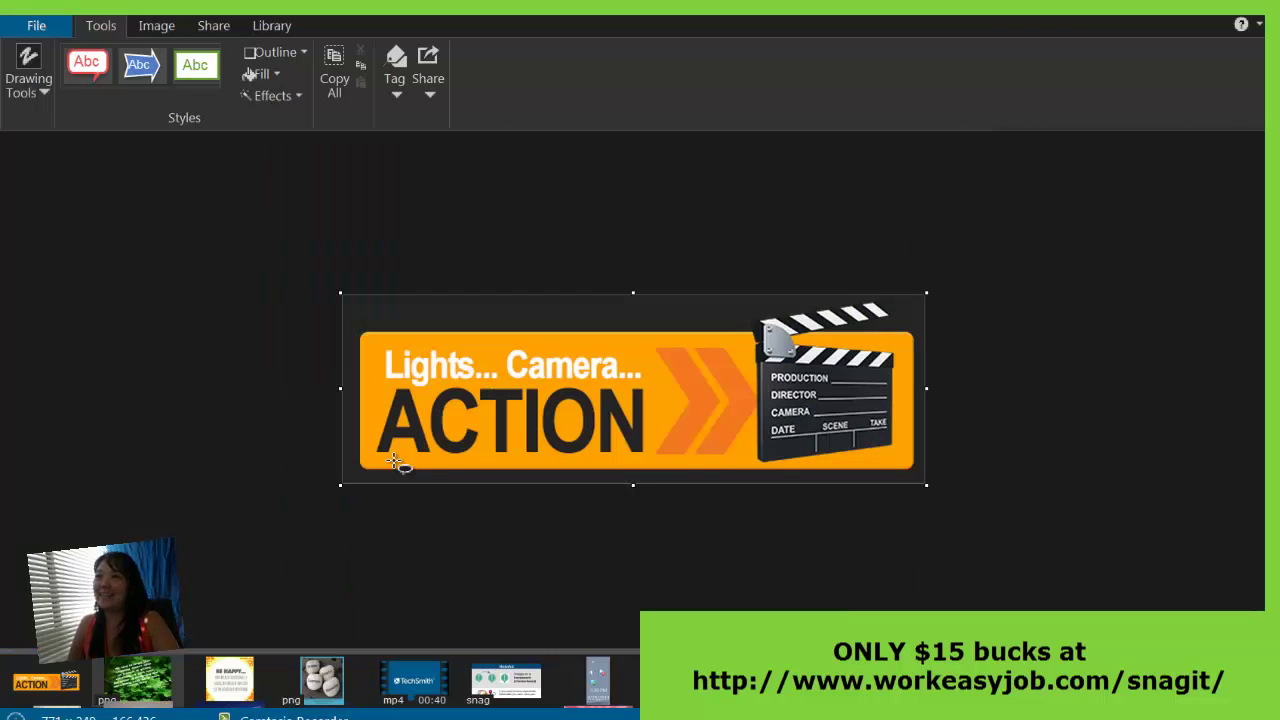
Make the background around the captured orange banner transparent with the Fill tool
click(276, 78)
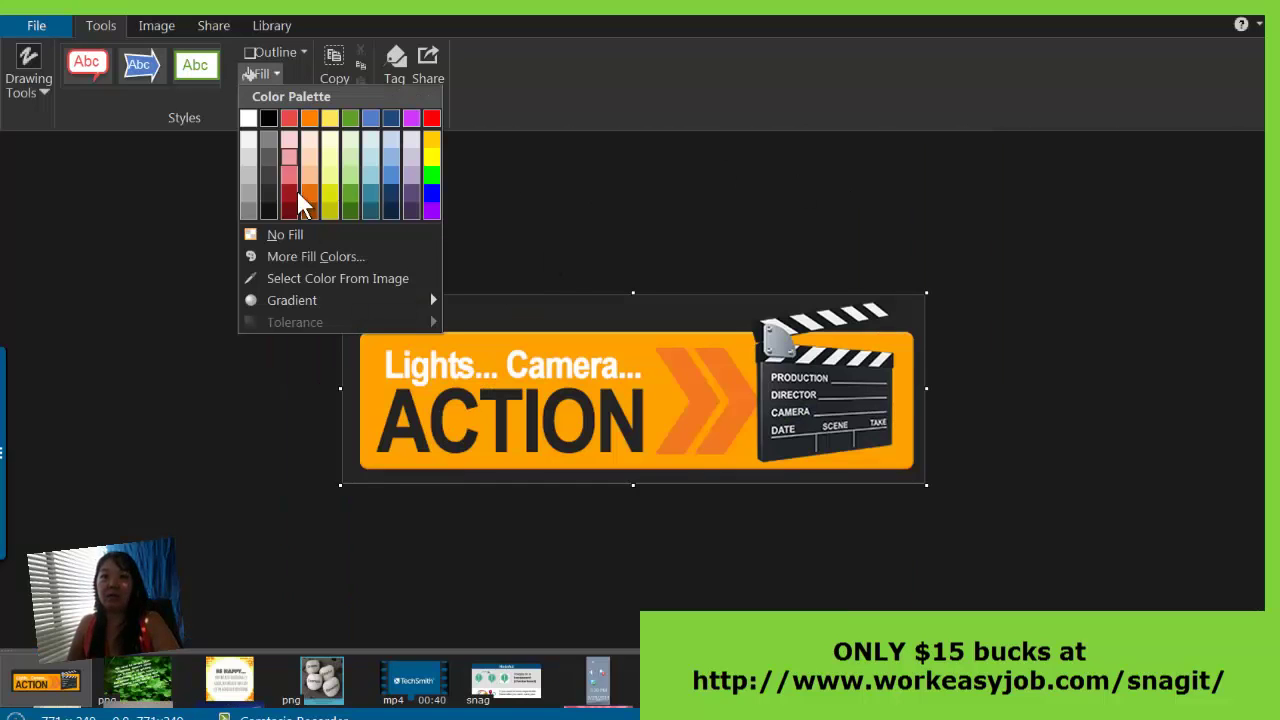
click(318, 238)
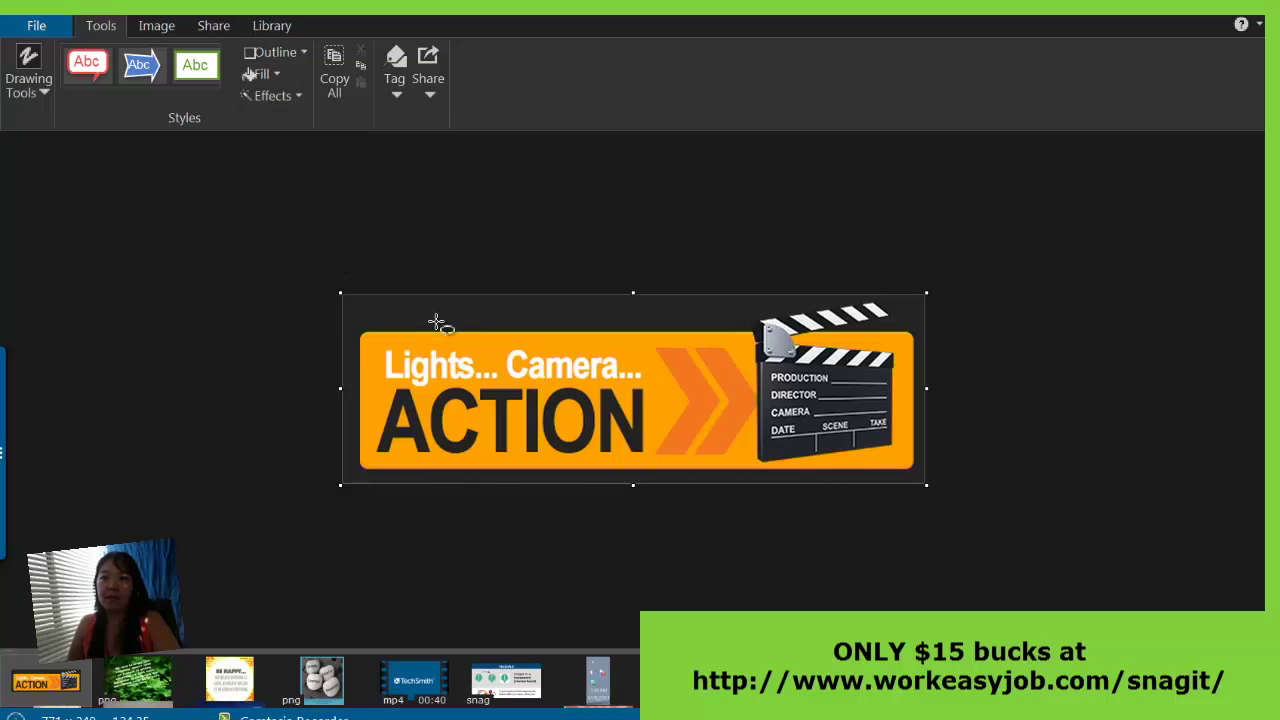
click(38, 54)
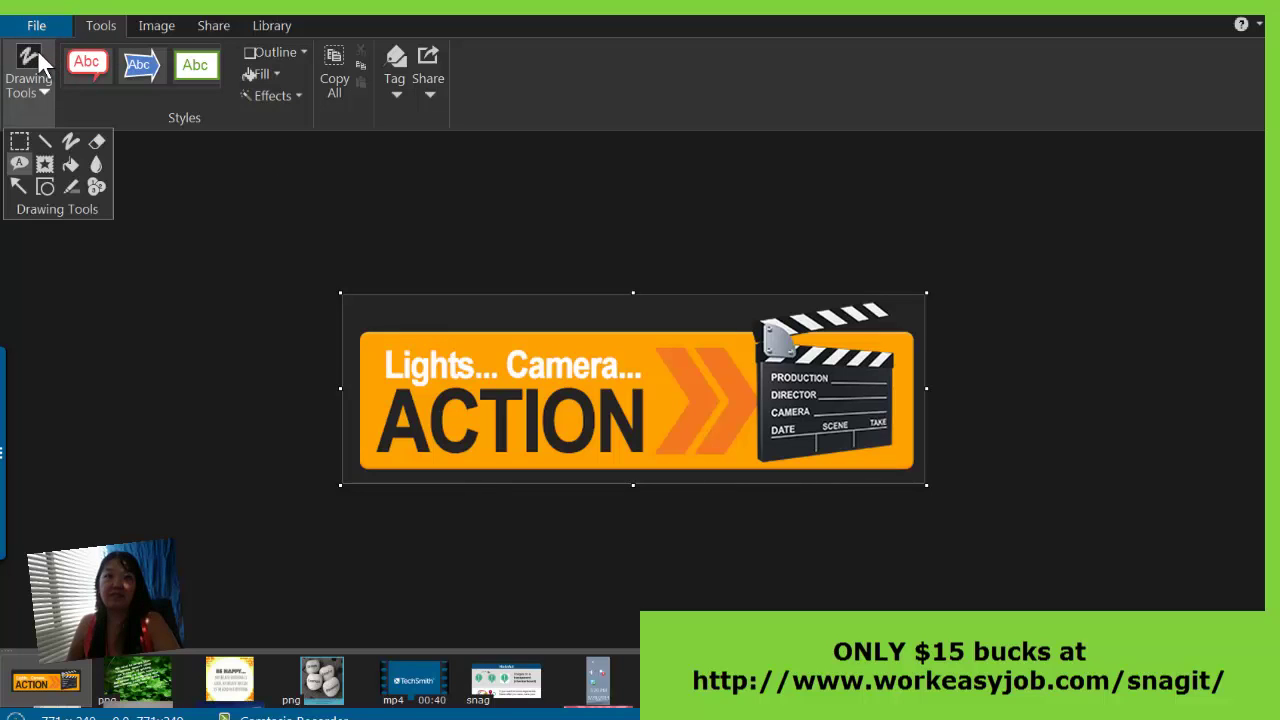
click(70, 164)
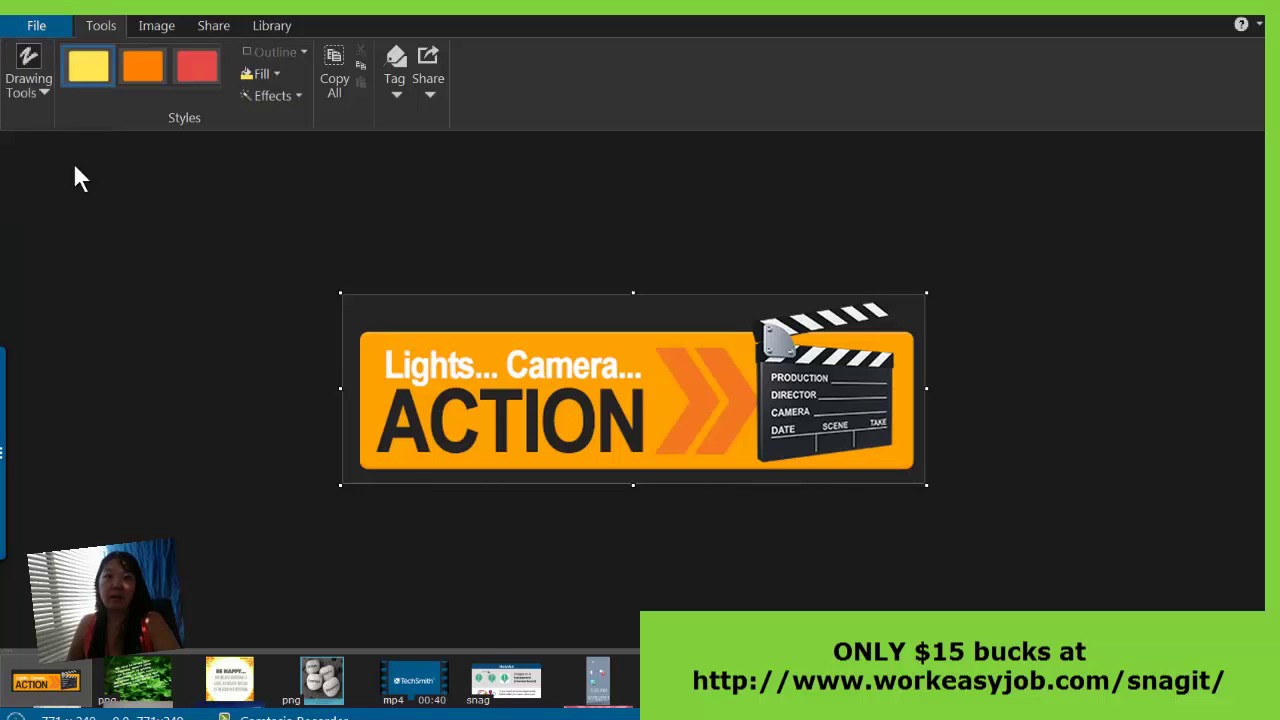
click(403, 298)
click(266, 70)
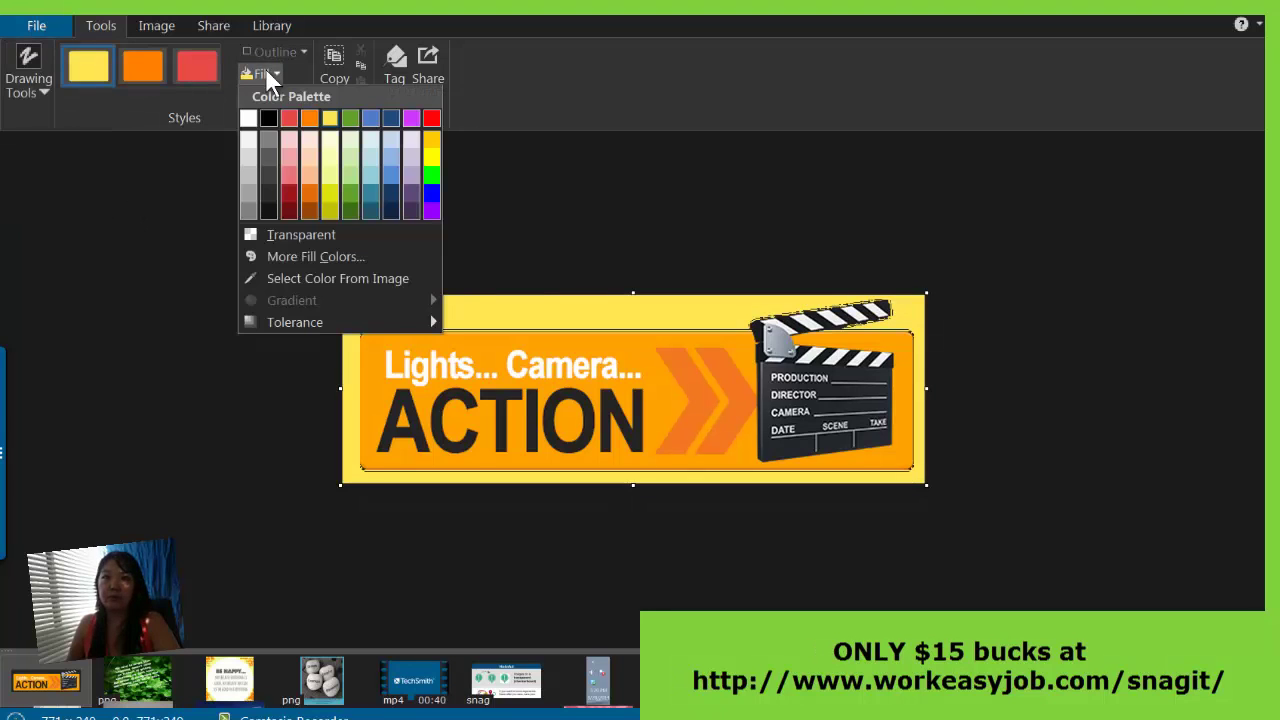
click(306, 232)
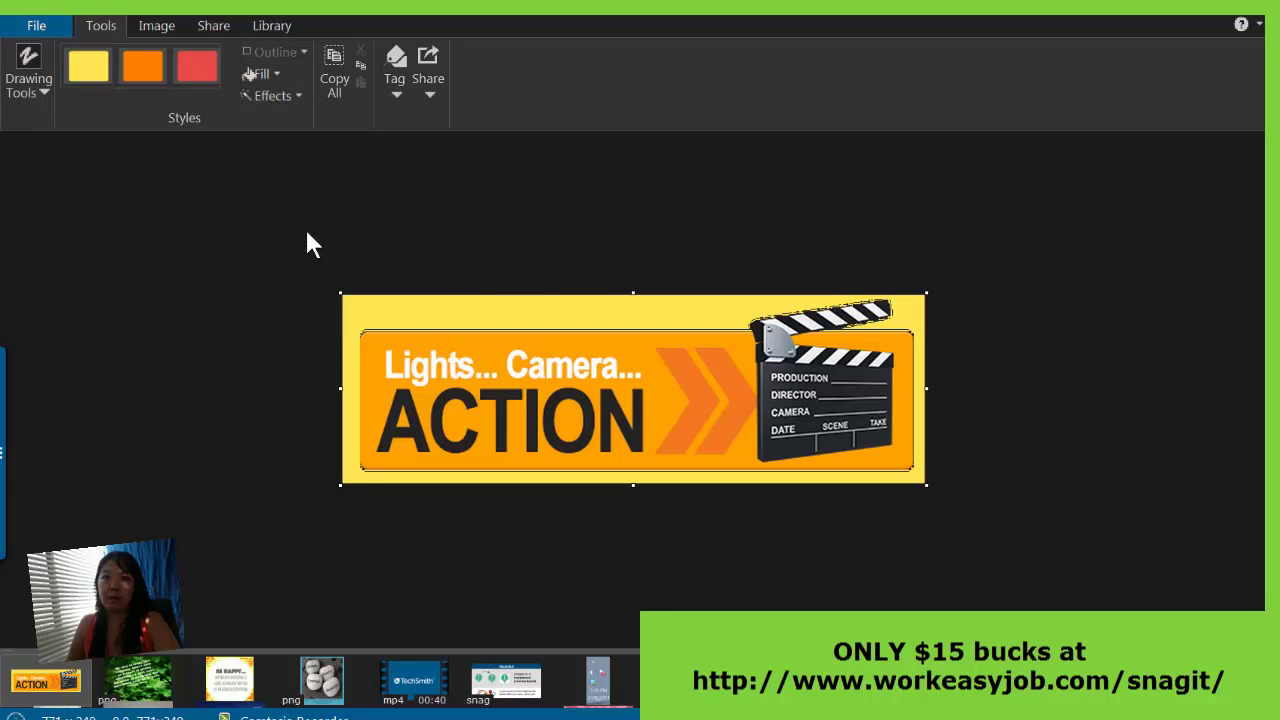
click(383, 298)
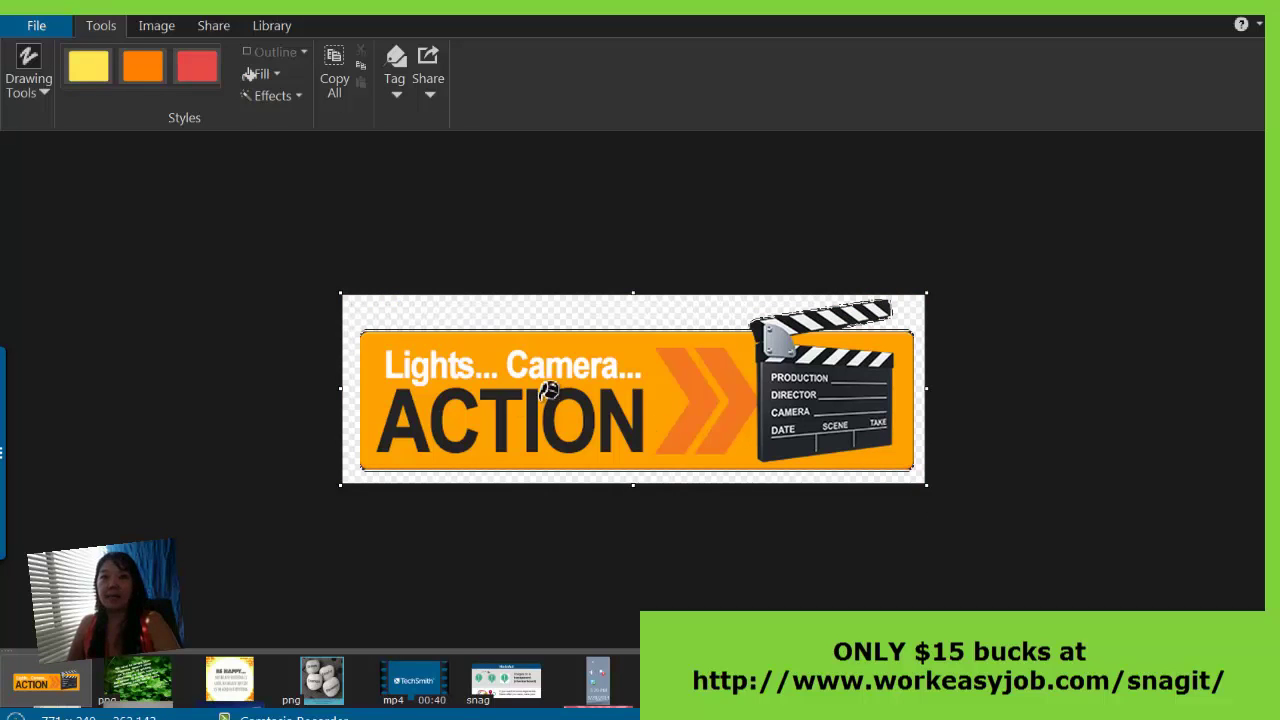
Fill the banner's orange area around the lettering and clapperboard with bright blue
click(232, 76)
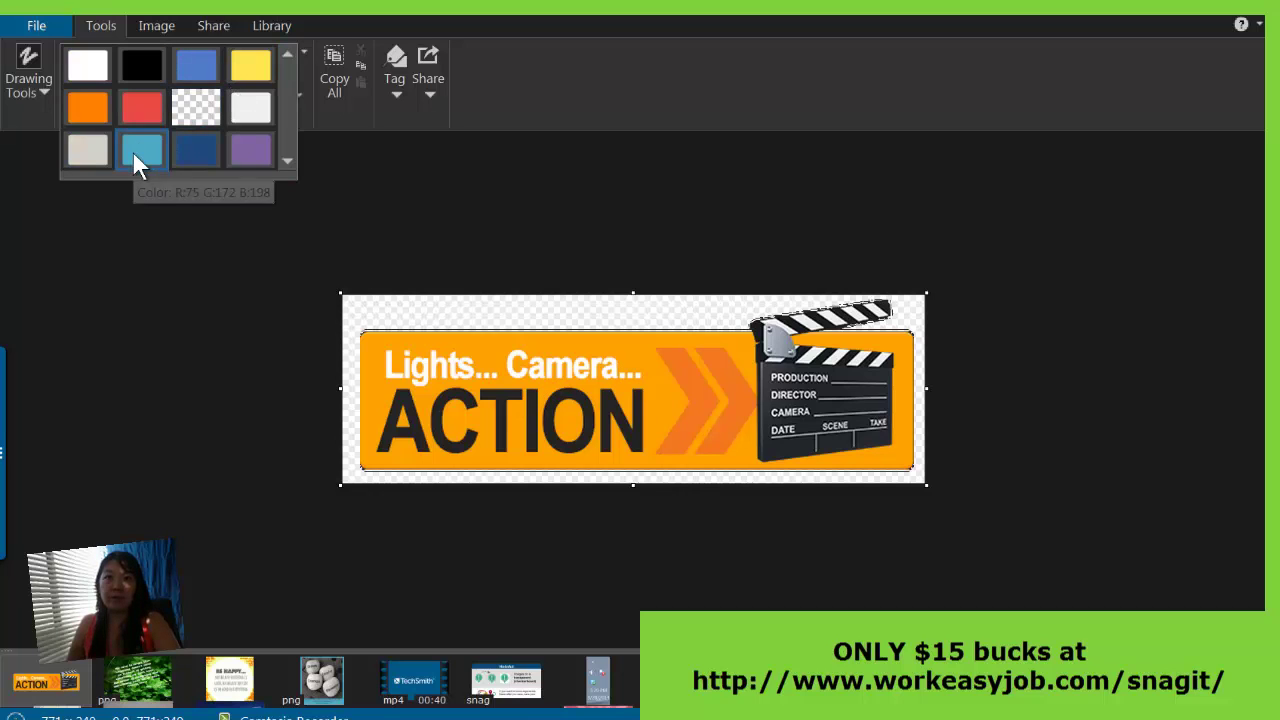
click(341, 115)
click(262, 76)
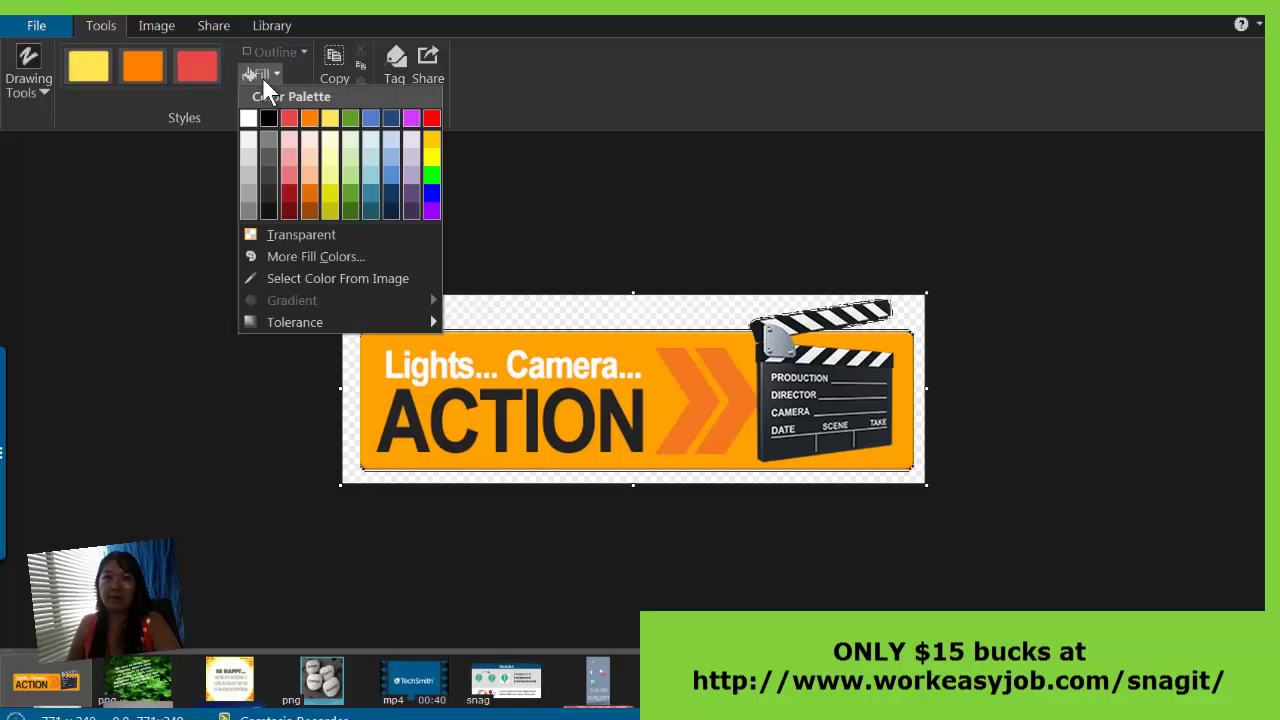
click(431, 193)
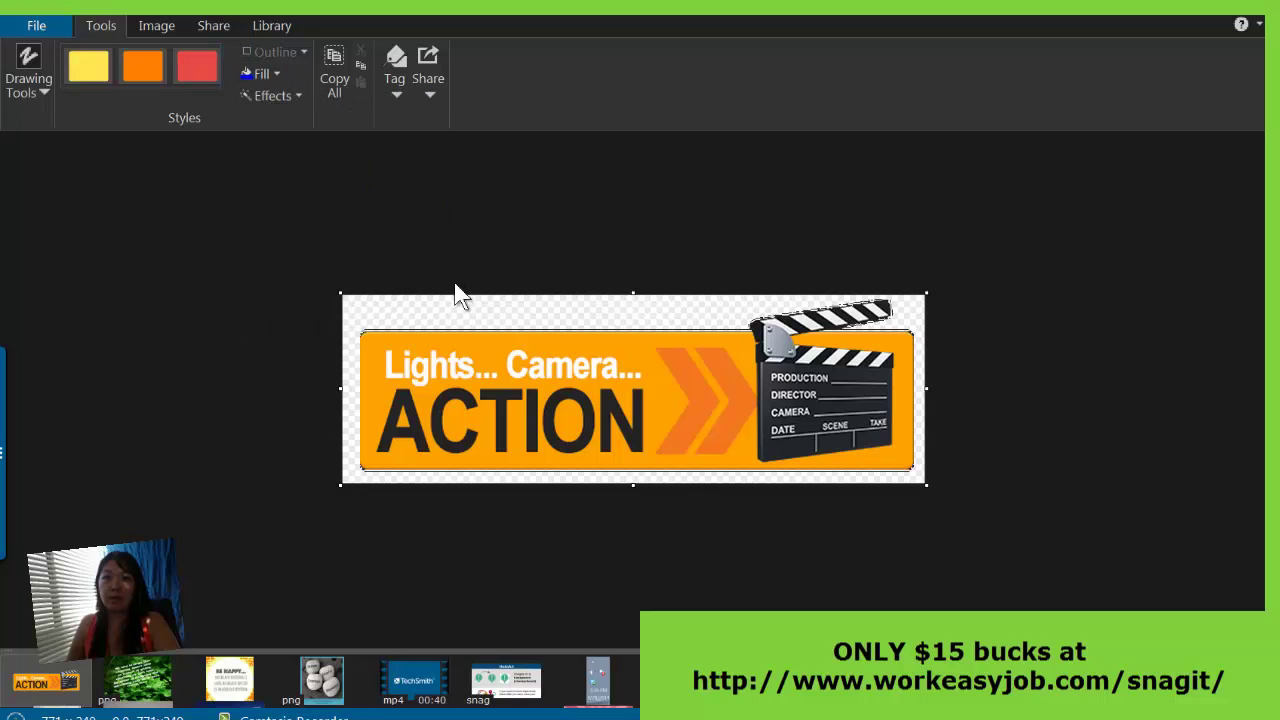
click(372, 345)
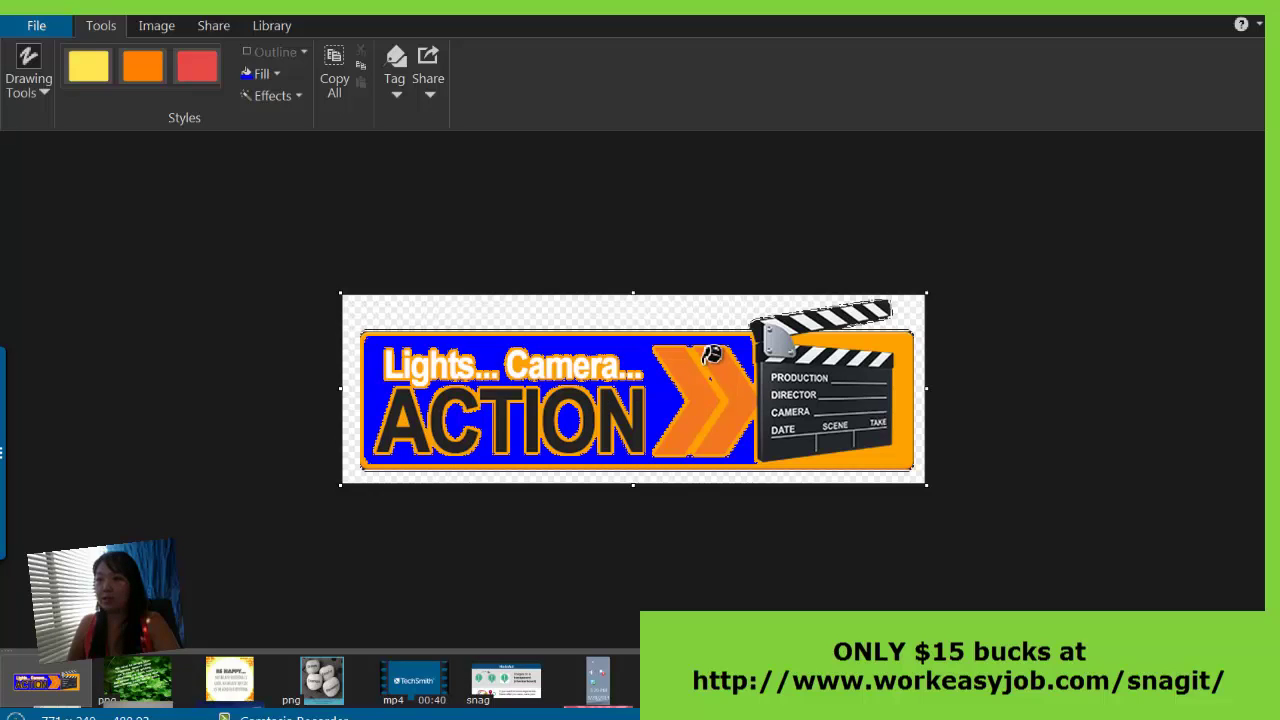
click(912, 343)
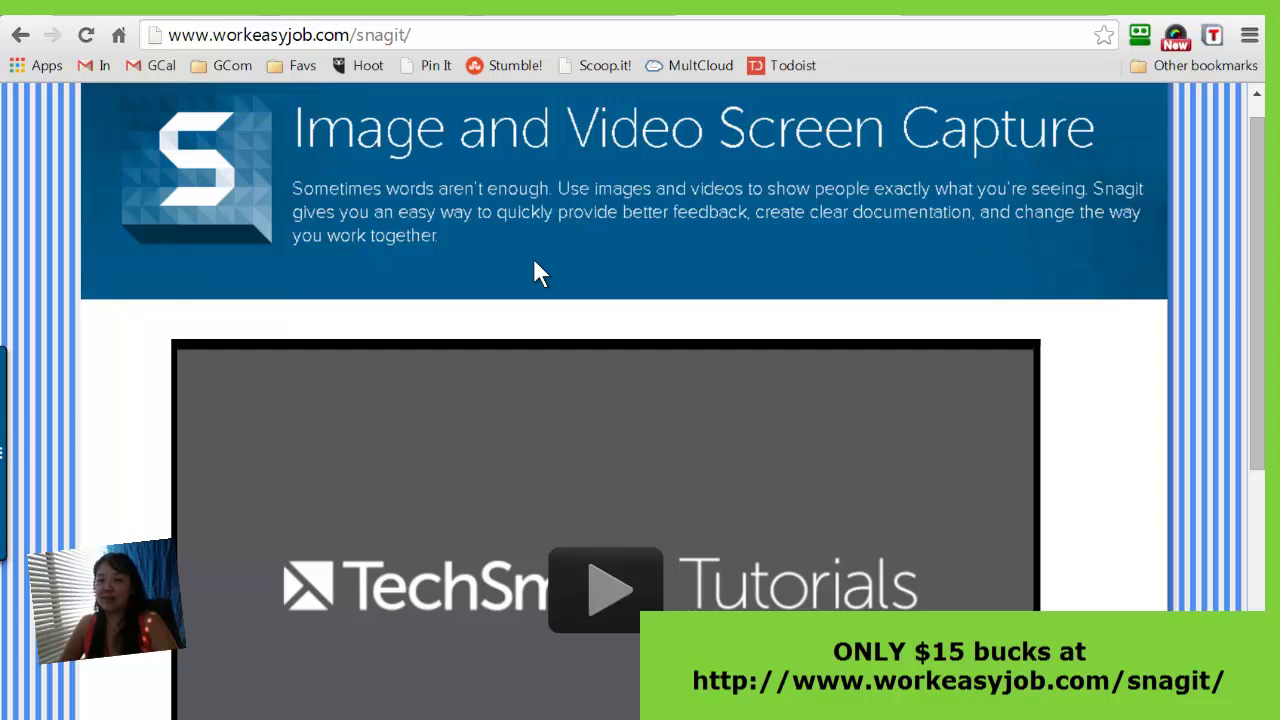
scroll(534, 264, down, 1)
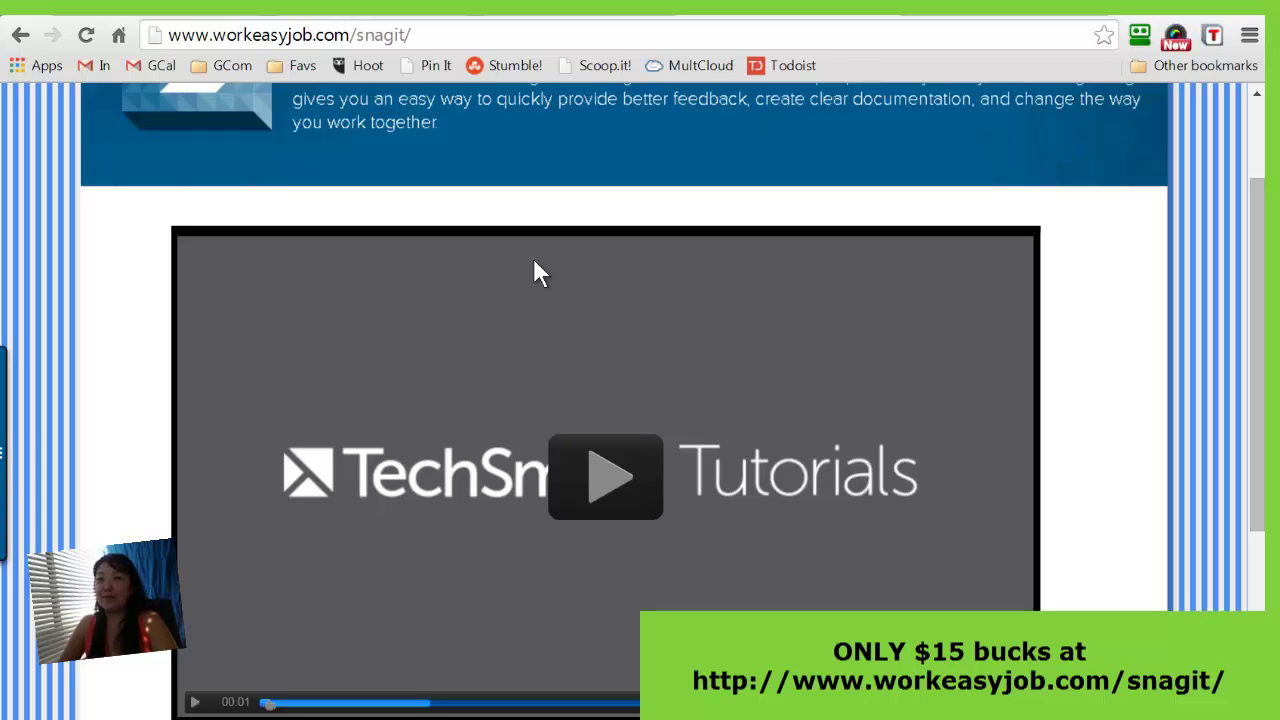
scroll(534, 264, down, 3)
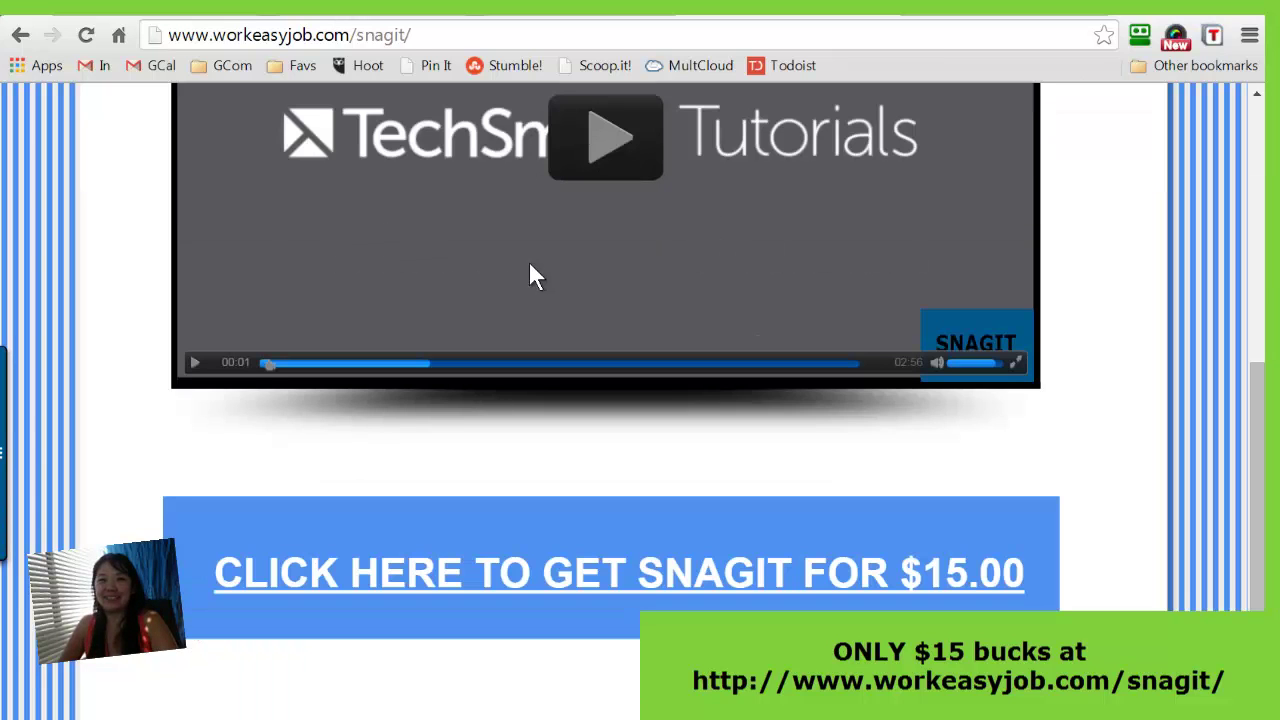